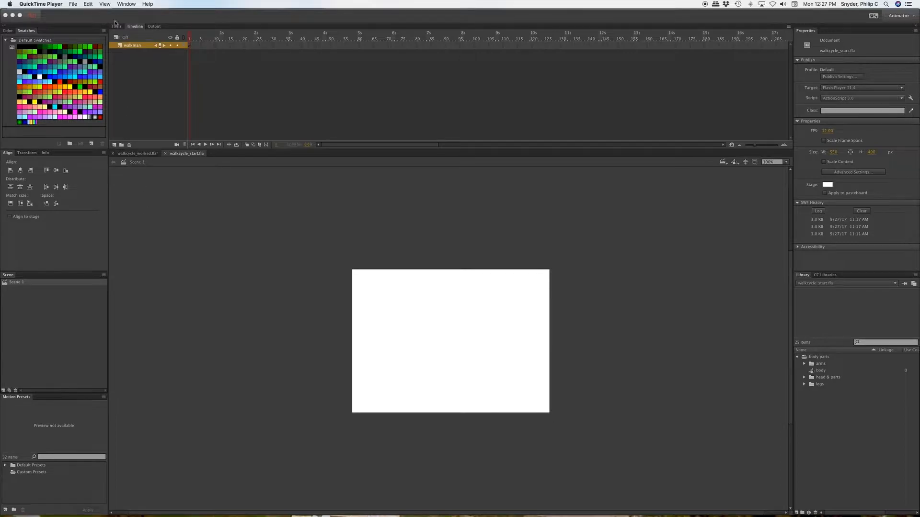
Step: Save the document under the new name walkcycle_working.fla and fit the stage in the window
left_click(68, 9)
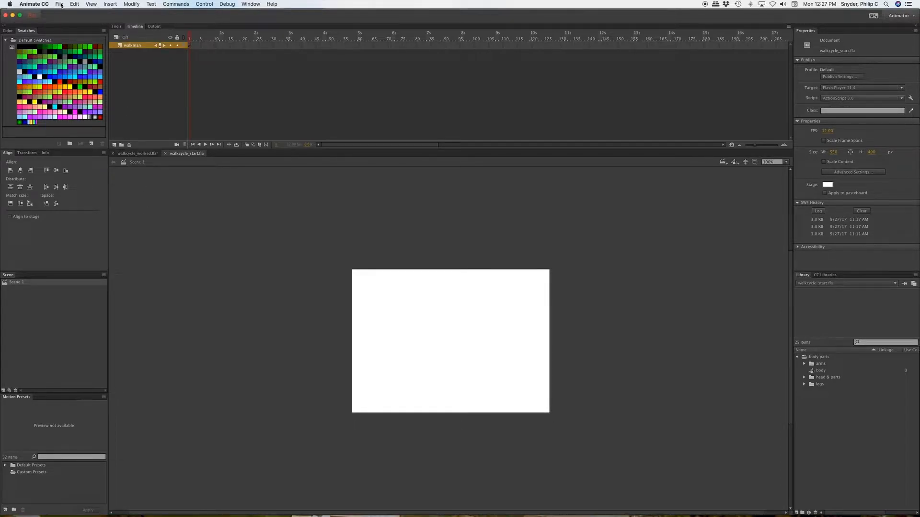
left_click(60, 5)
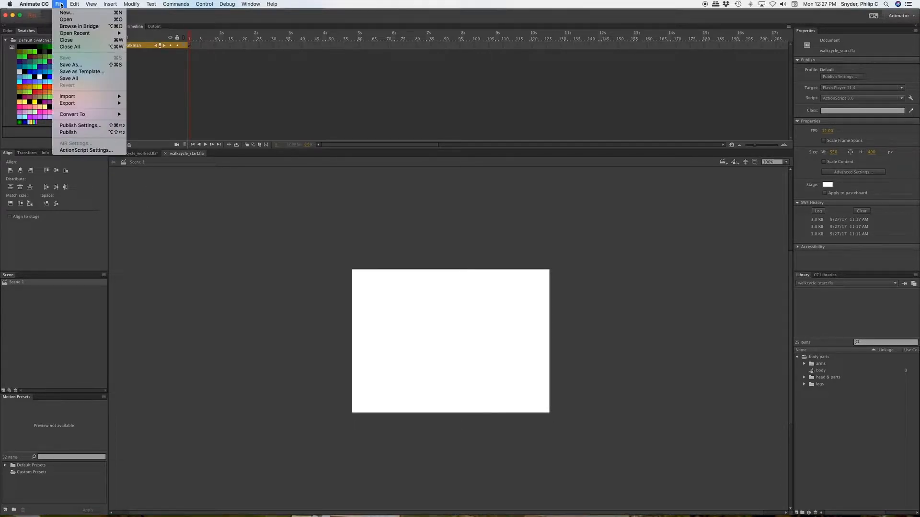
left_click(72, 64)
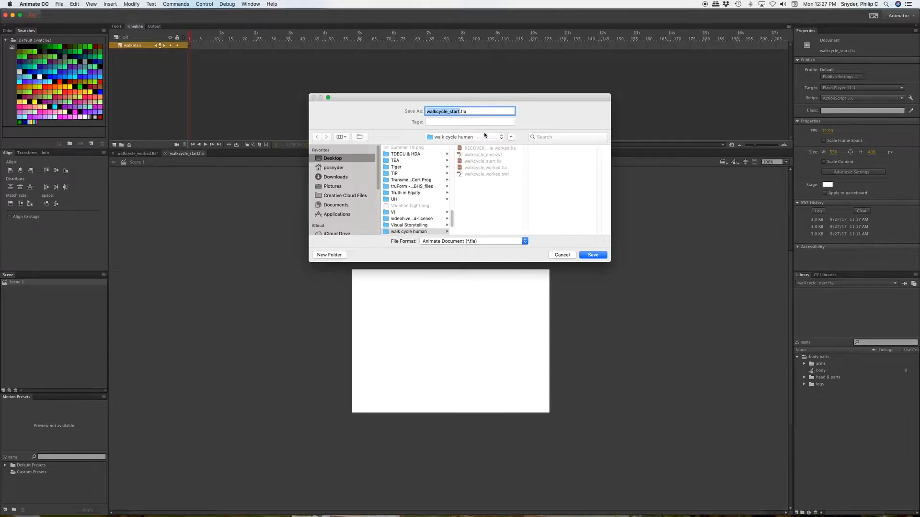
left_click(459, 111)
key("BackSpace")
key("BackSpace")
key("BackSpace")
key("BackSpace")
key("BackSpace")
type("working")
key("Return")
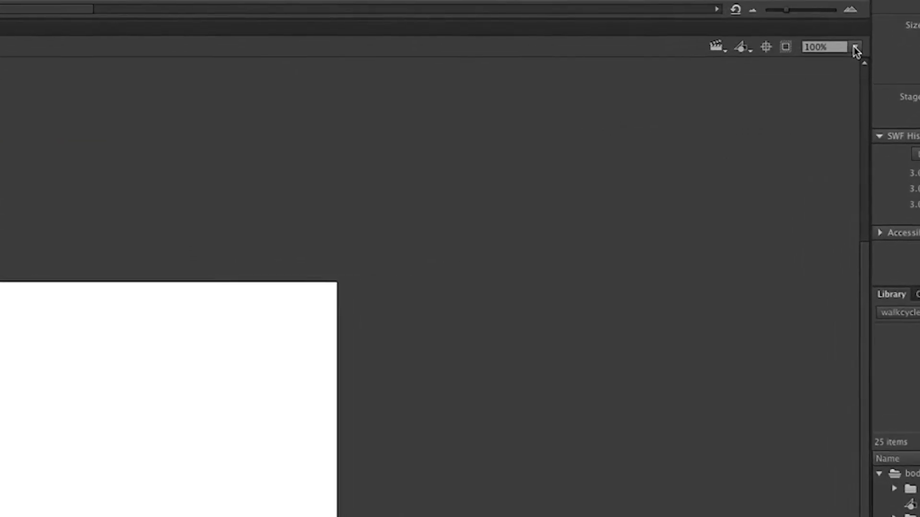
left_click(855, 47)
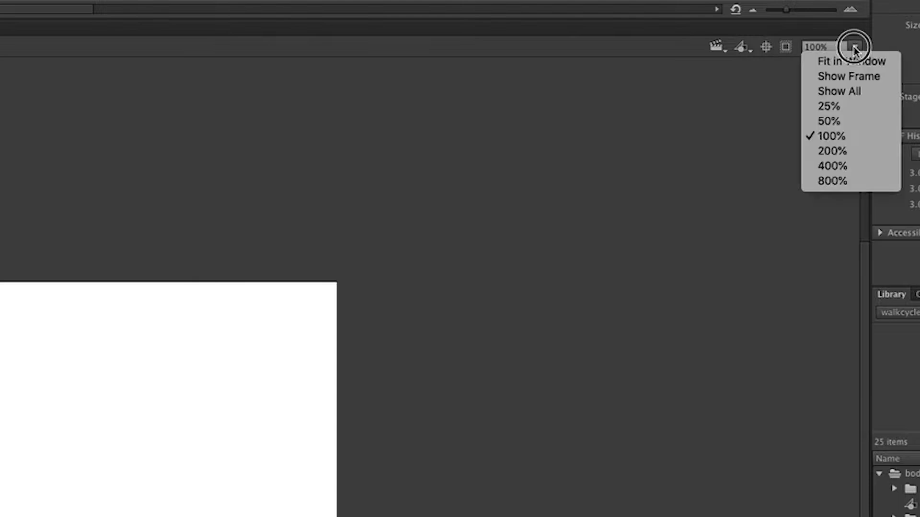
left_click(852, 62)
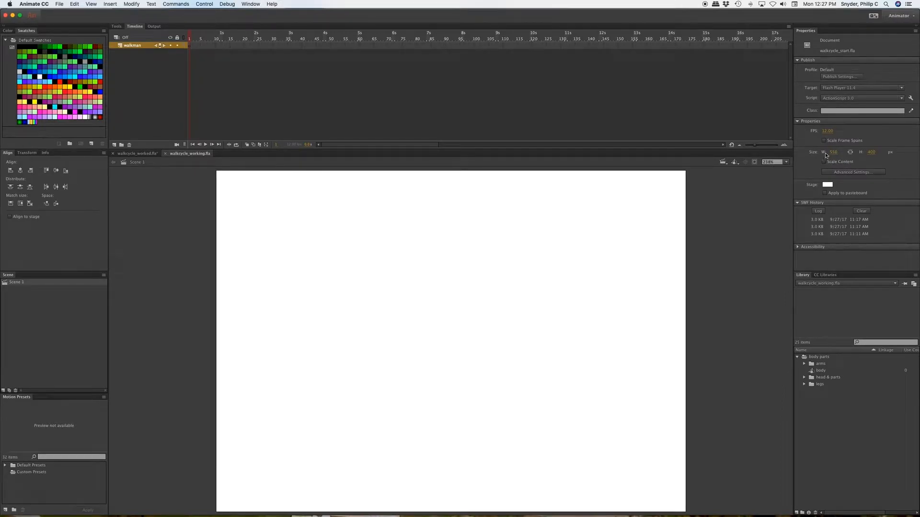
Step: Expand the arms folder in the library and preview its arm and hand symbols one by one
left_click(804, 364)
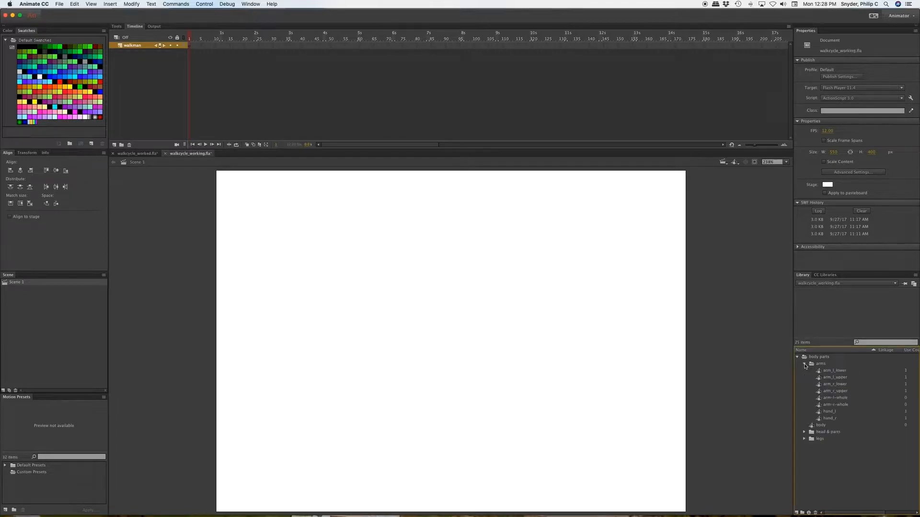
left_click(830, 373)
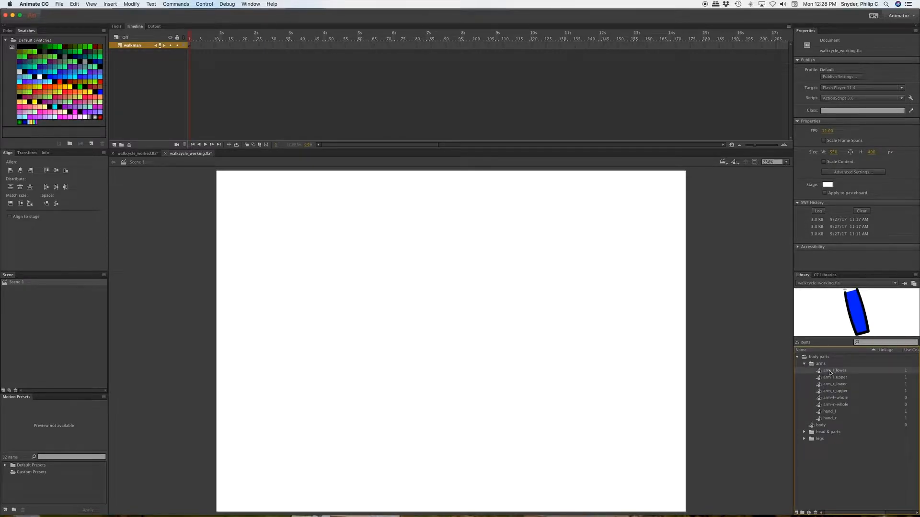
key("Down")
key("Down")
key("Down")
key("Down")
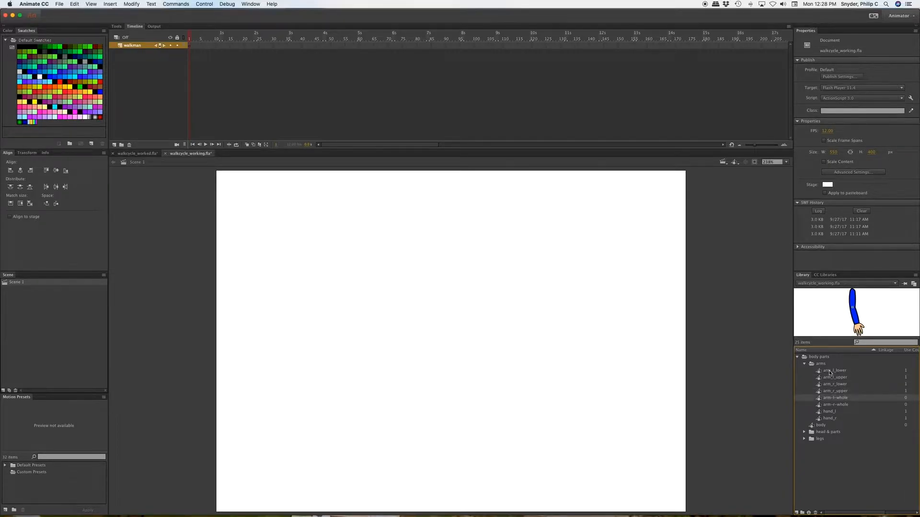
left_click(830, 373)
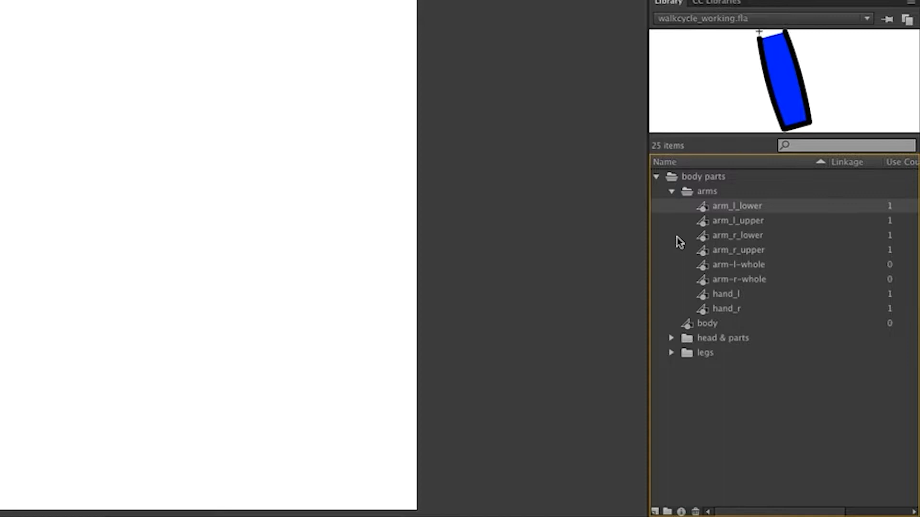
key("Down")
key("Down")
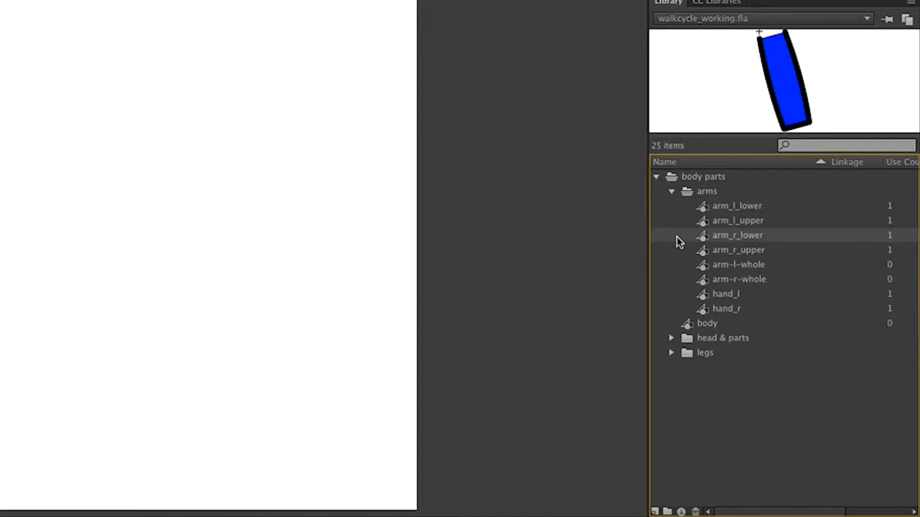
key("Down")
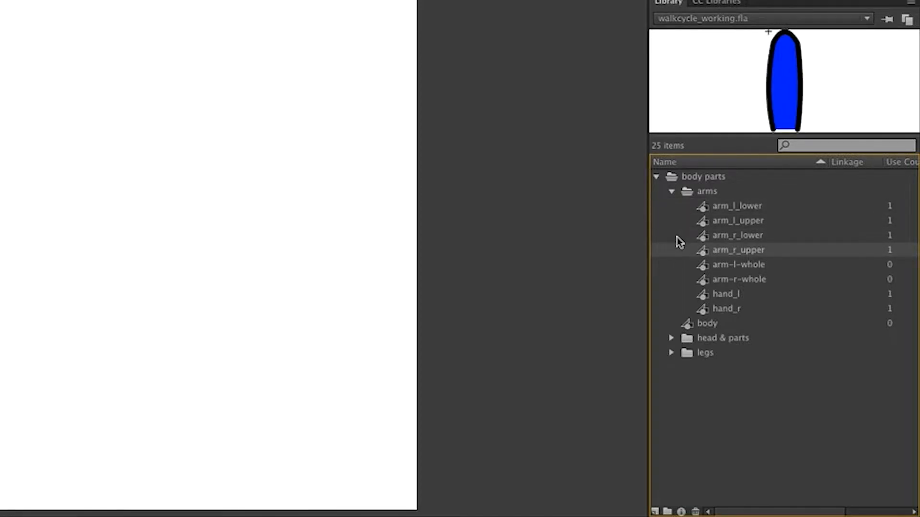
key("Down")
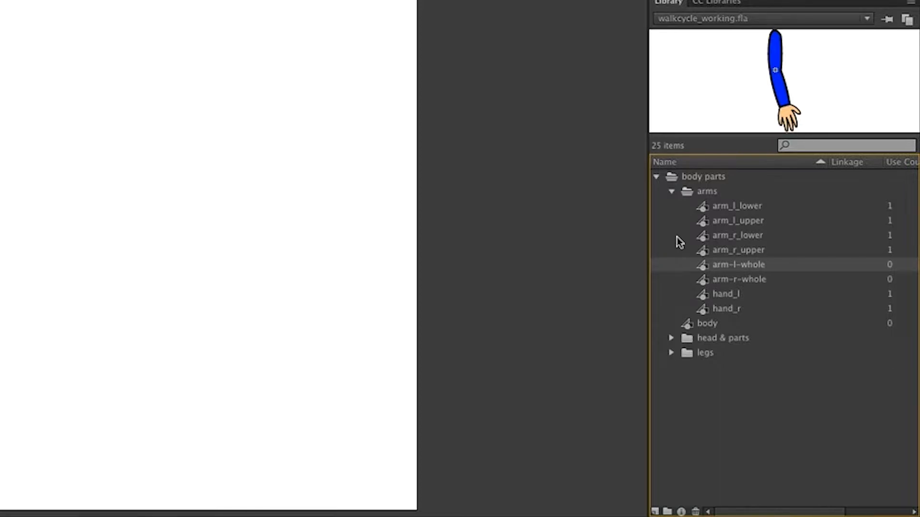
key("Down")
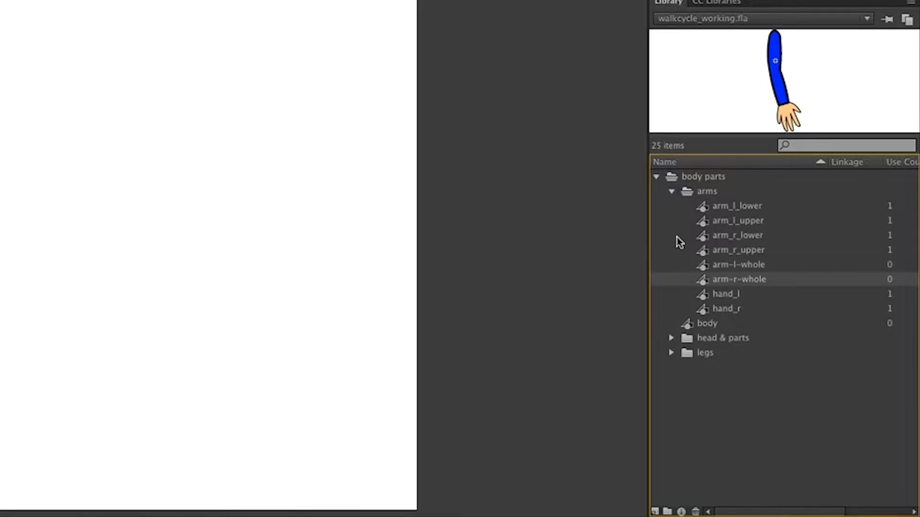
left_click(709, 294)
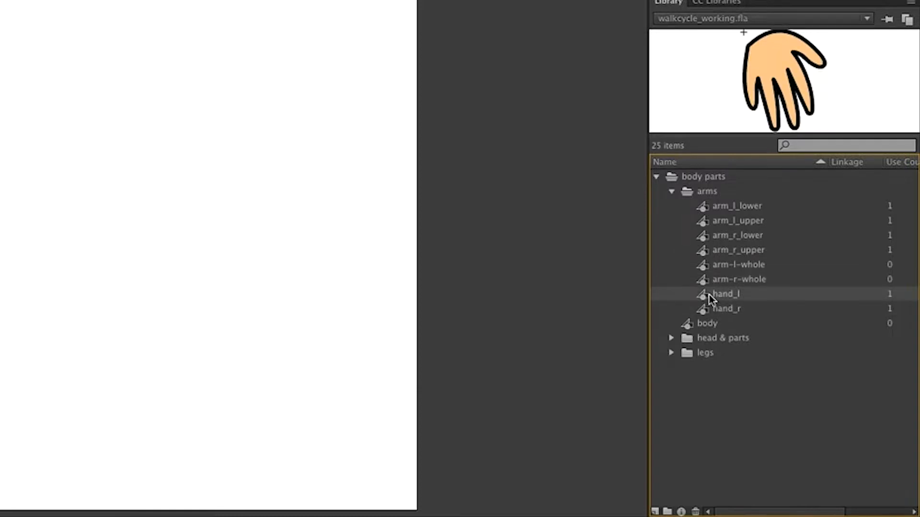
key("Down")
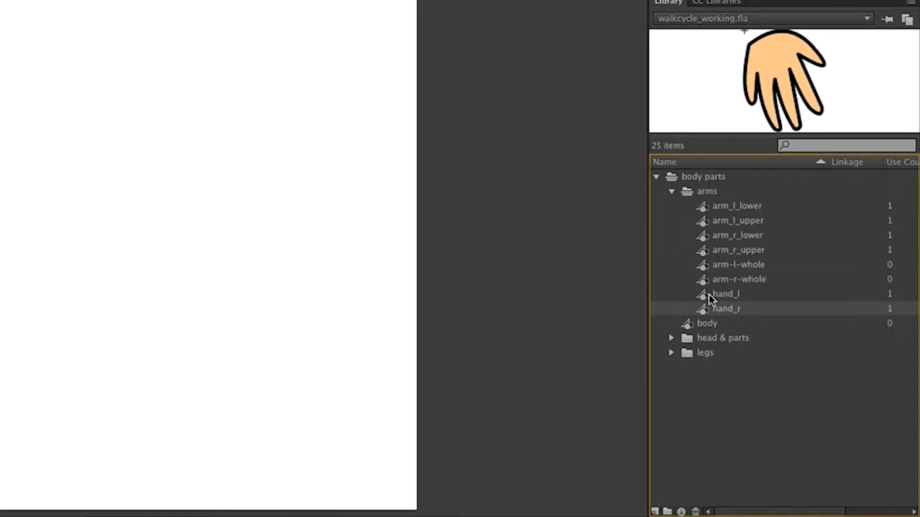
Step: Preview the body symbol and the eyes, head, head-complete and mouth_1 symbols of the head & parts folder in the library
left_click(686, 326)
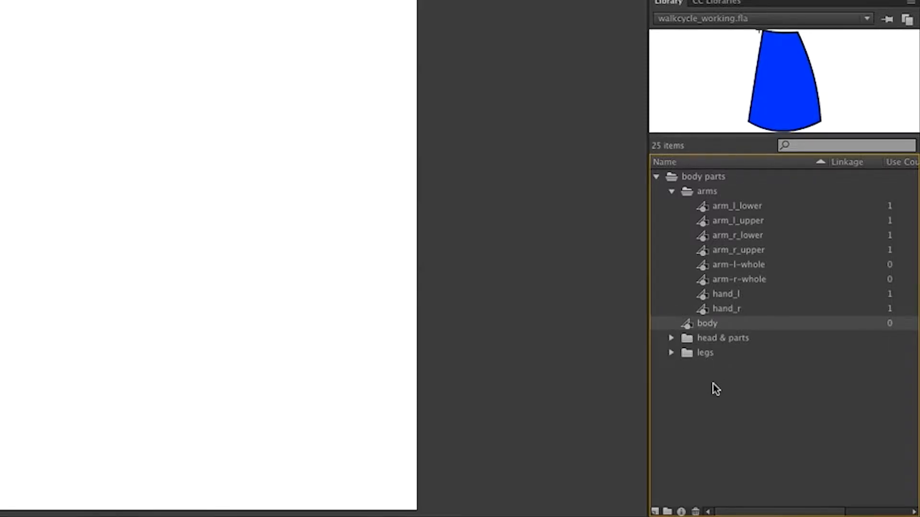
left_click(671, 338)
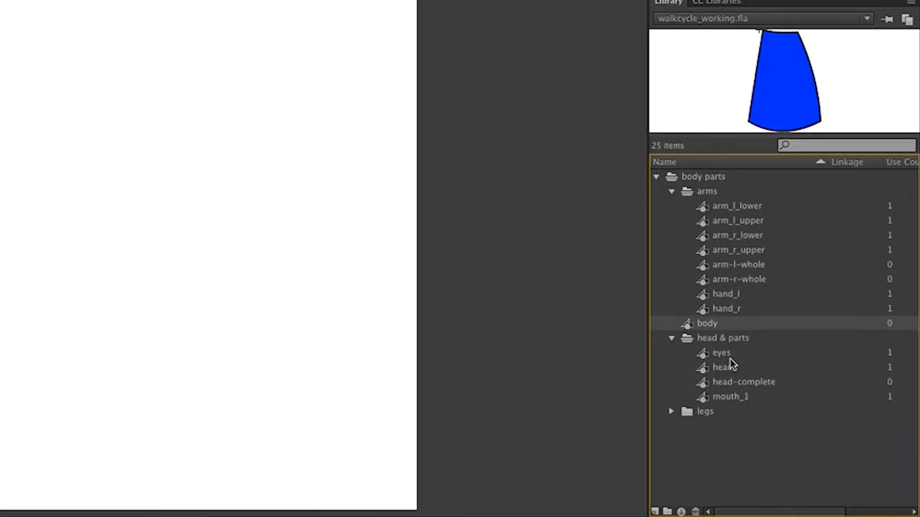
left_click(706, 355)
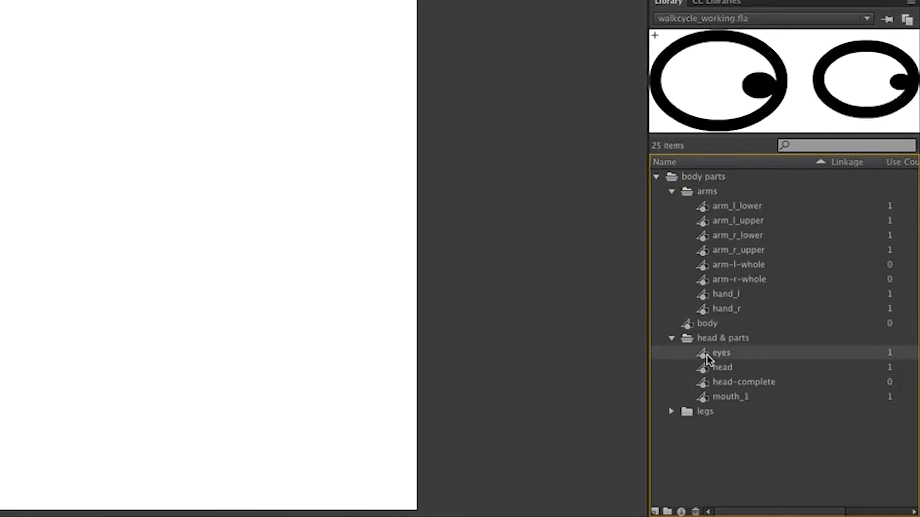
left_click(708, 367)
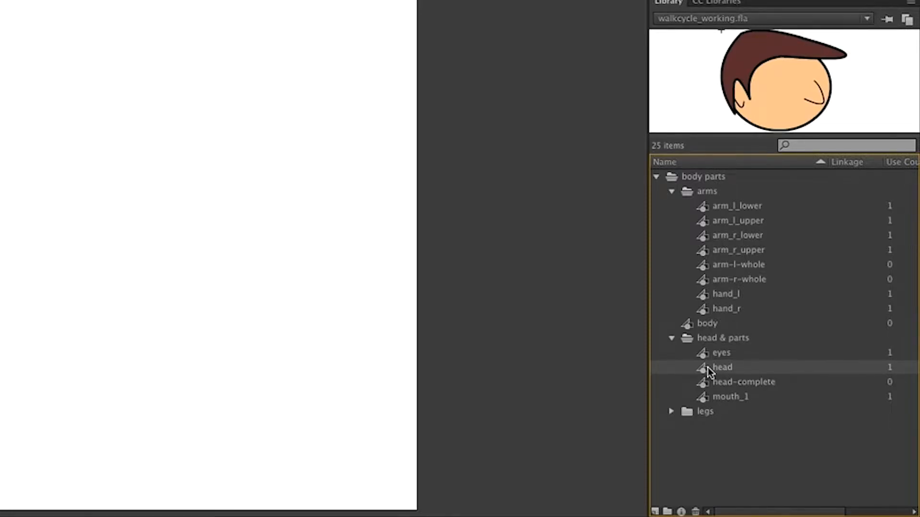
left_click(705, 384)
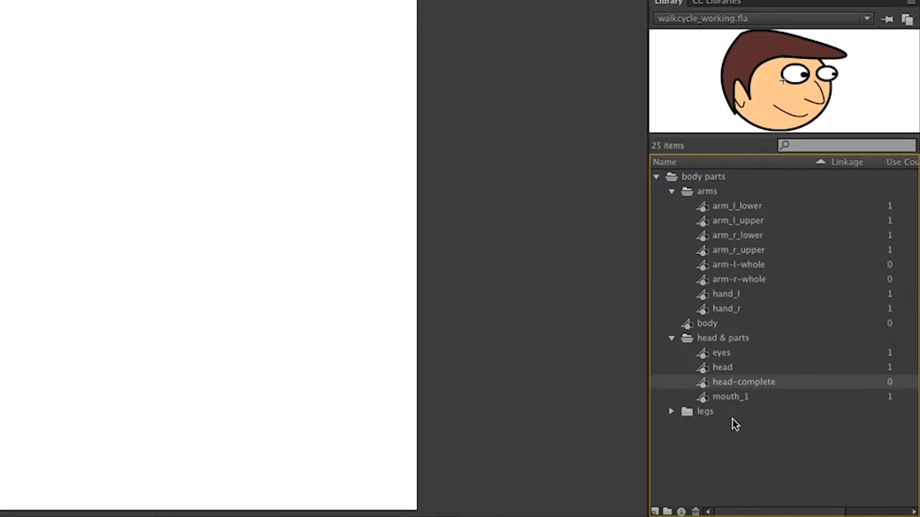
left_click(701, 398)
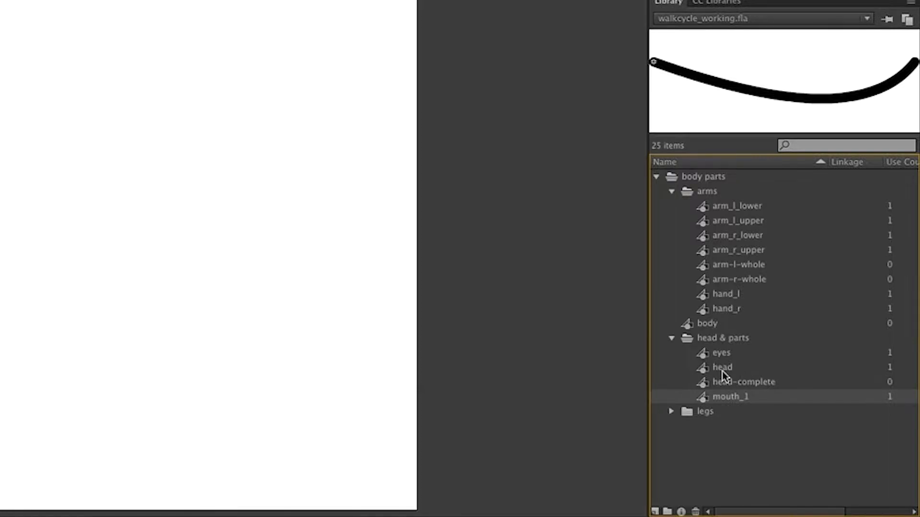
Step: Expand the legs folder in the library, collapse head & parts, and preview the knee, leg and shoe symbols
left_click(672, 413)
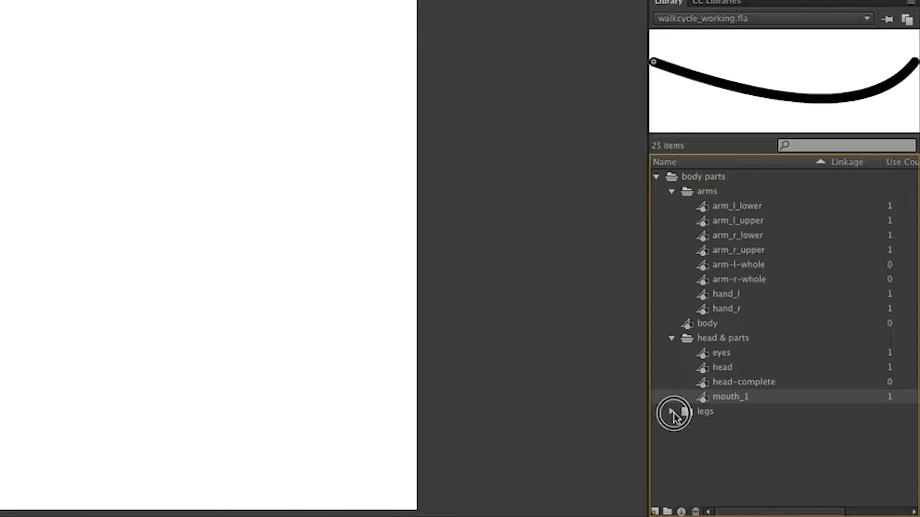
left_click(672, 338)
left_click(720, 369)
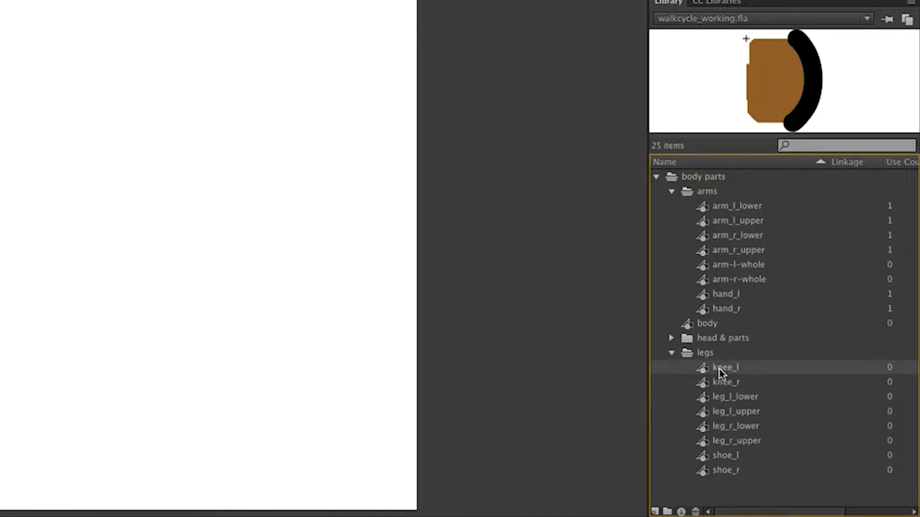
key("Down")
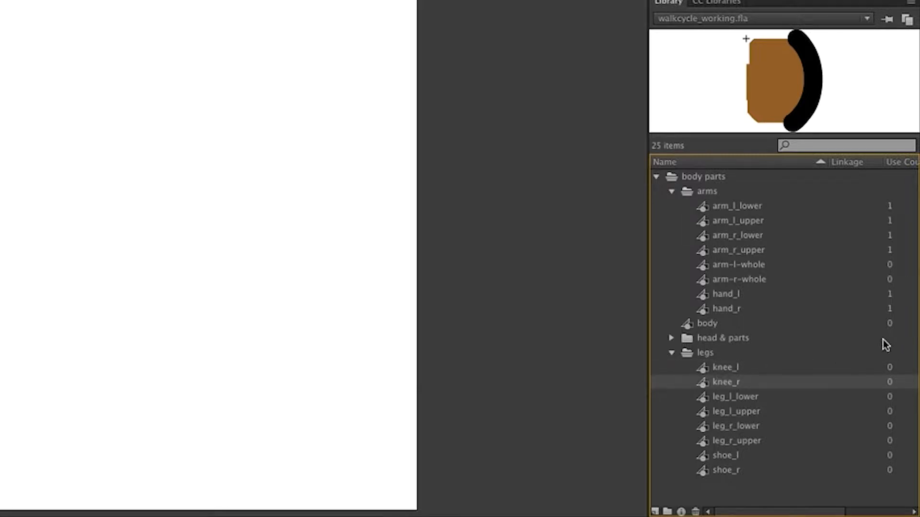
key("Down")
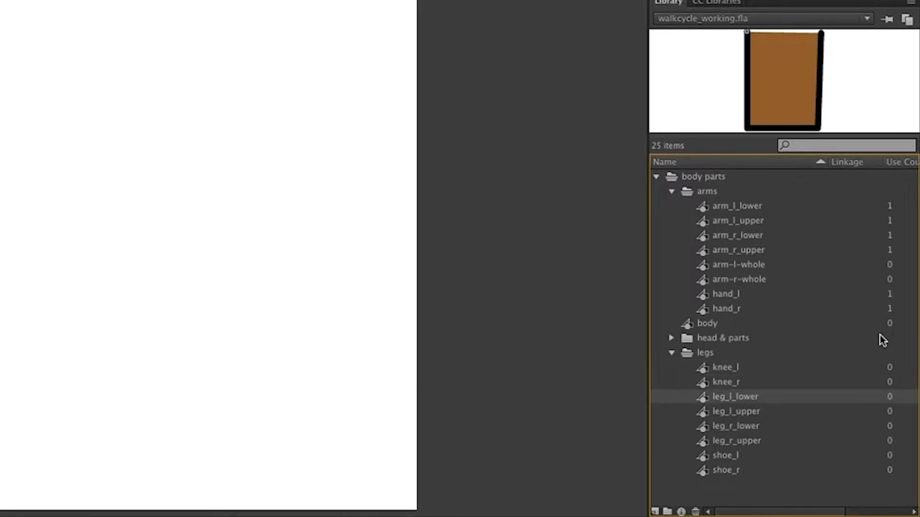
key("Up")
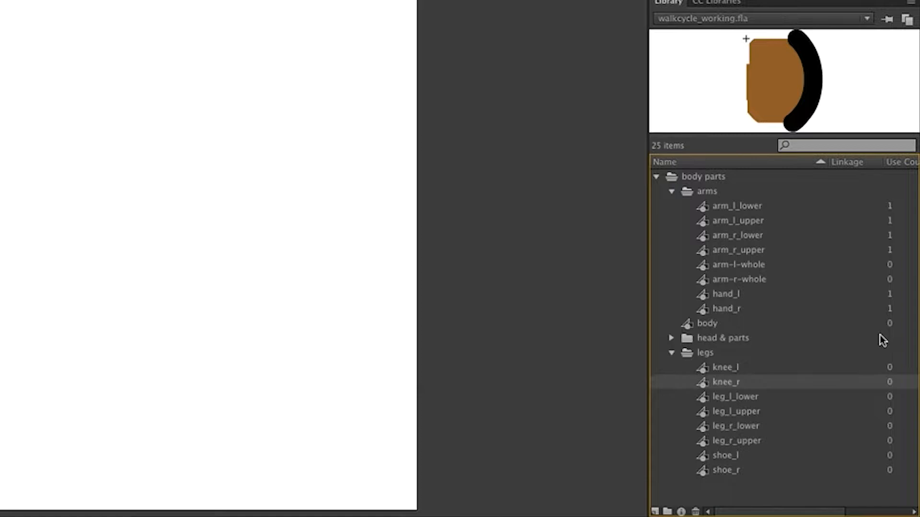
key("Down")
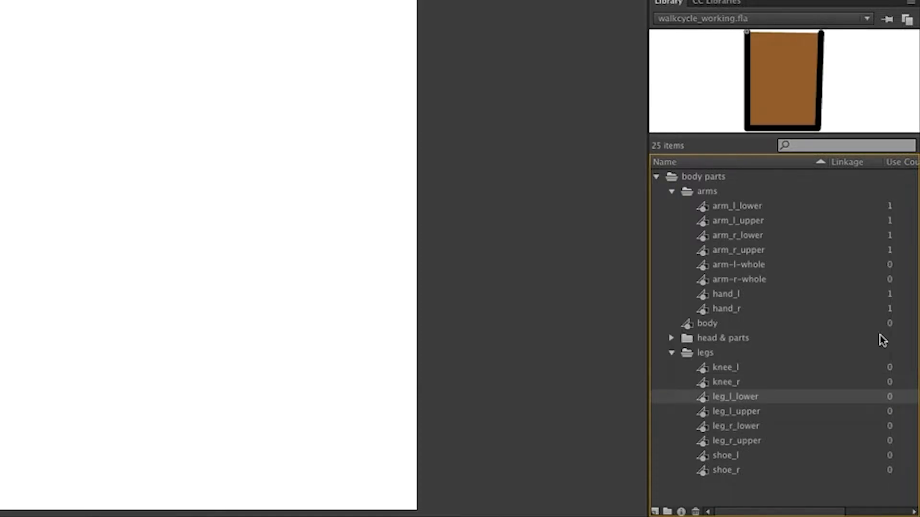
key("Down")
key("Down")
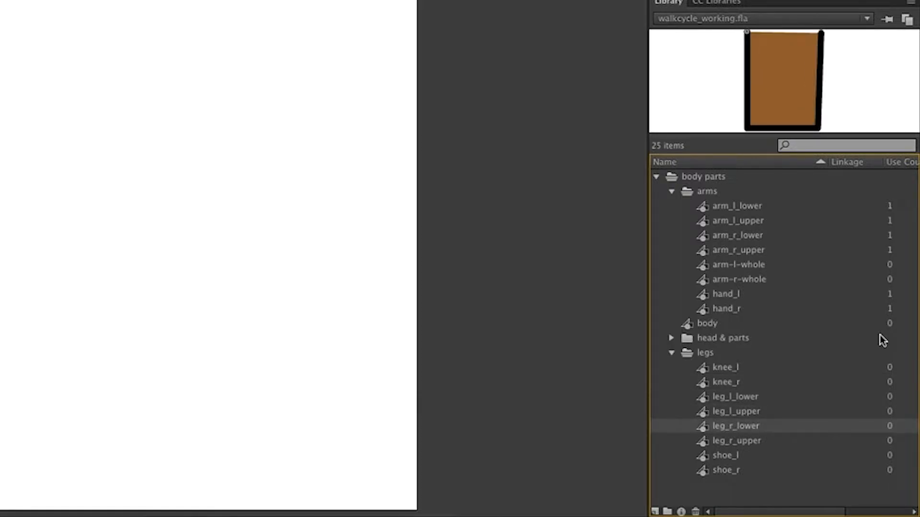
key("Down")
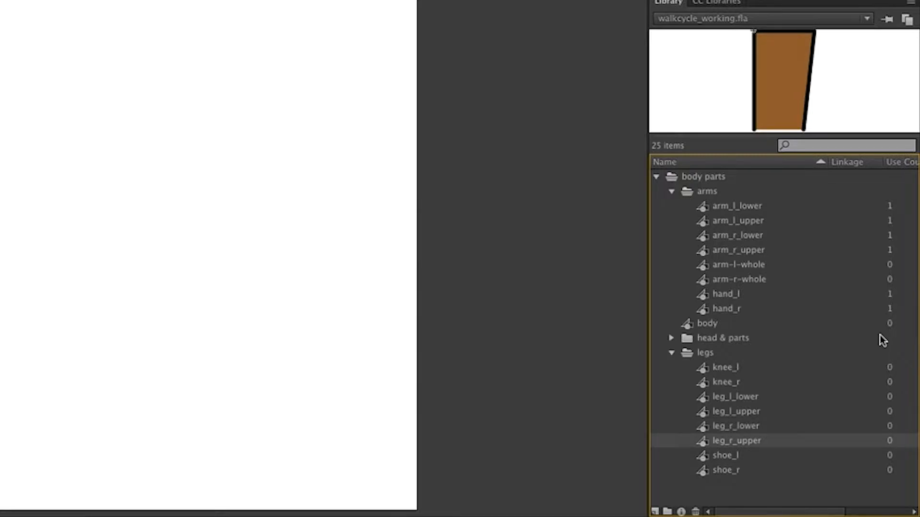
key("Down")
key("Down")
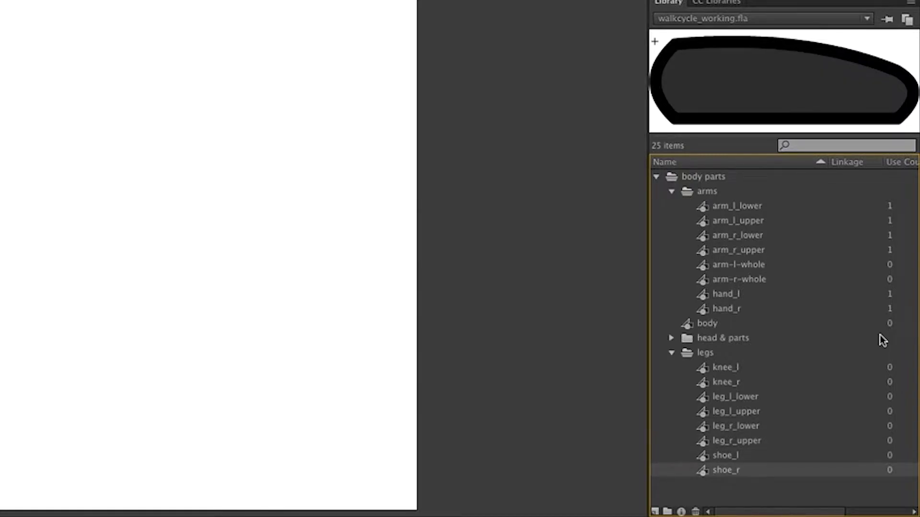
key("Up")
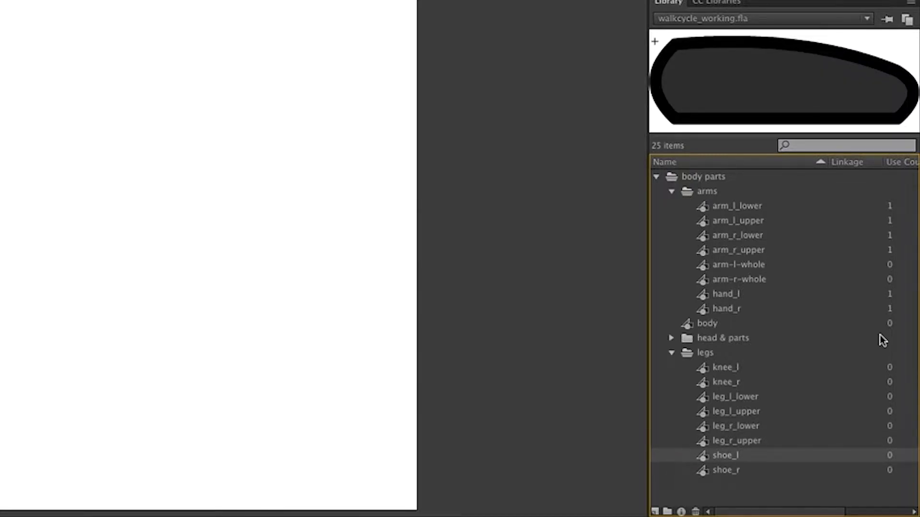
key("Down")
key("Up")
key("Up")
key("Up")
key("Up")
key("Up")
key("Up")
key("Up")
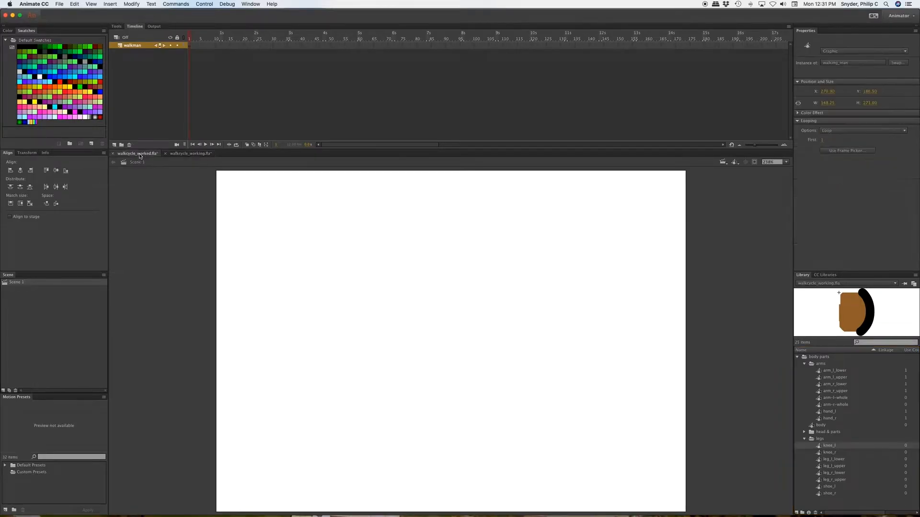
Step: Switch to the walkcycle_worked.fla document and test its movie to watch the finished walk cycle
left_click(139, 153)
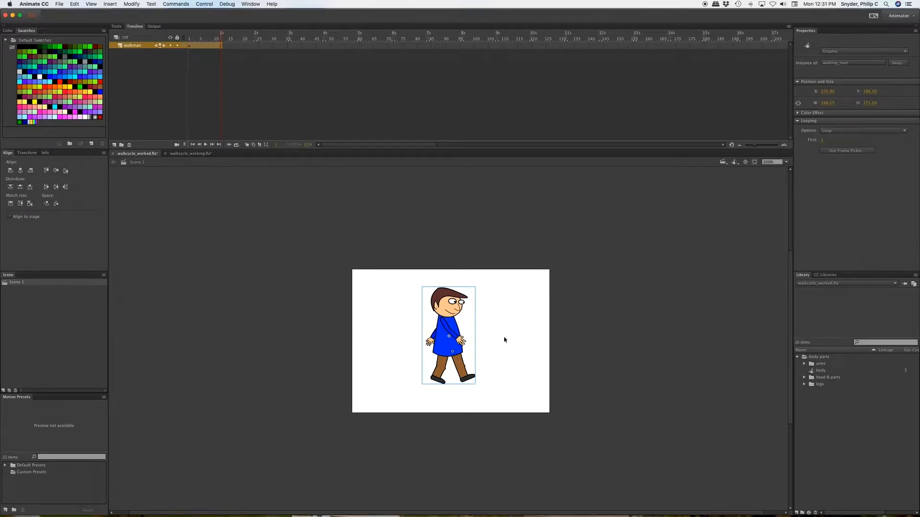
key("super+Return")
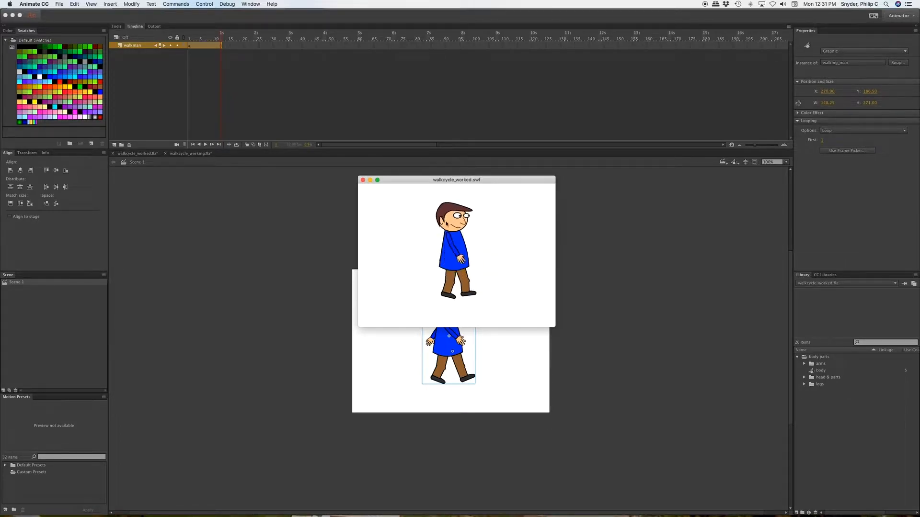
Step: Close the movie preview, then play and scrub the walking_man symbol's timeline with widened frames to examine its layers and keyframes
left_click(363, 181)
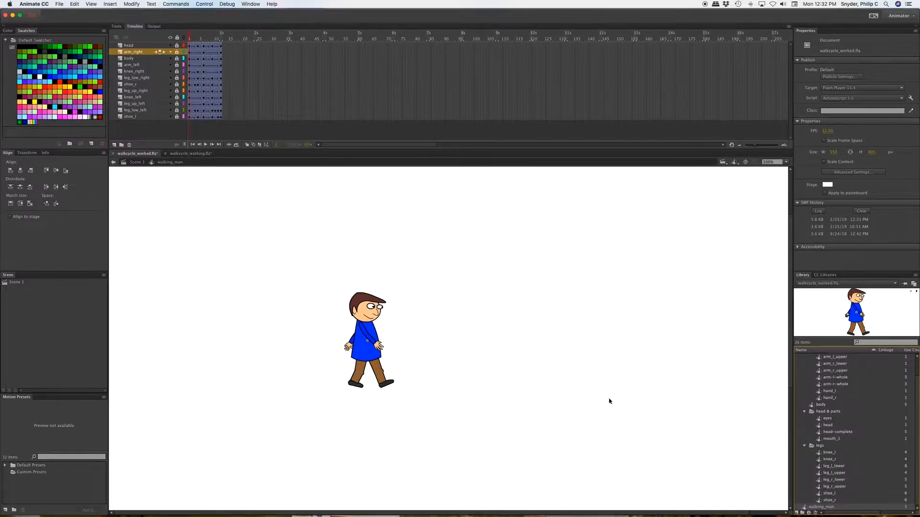
mouse_move(191, 37)
left_mouse_down()
mouse_move(224, 37)
mouse_move(189, 36)
left_mouse_up()
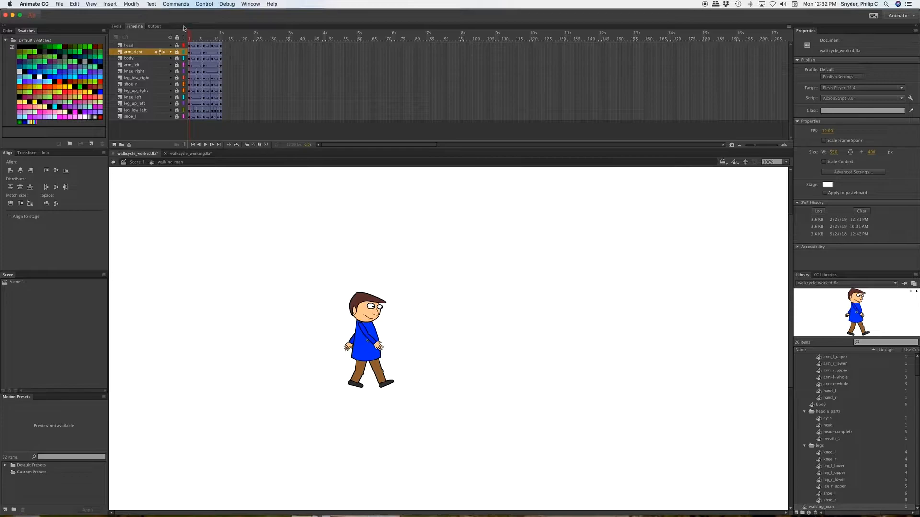
key("Return")
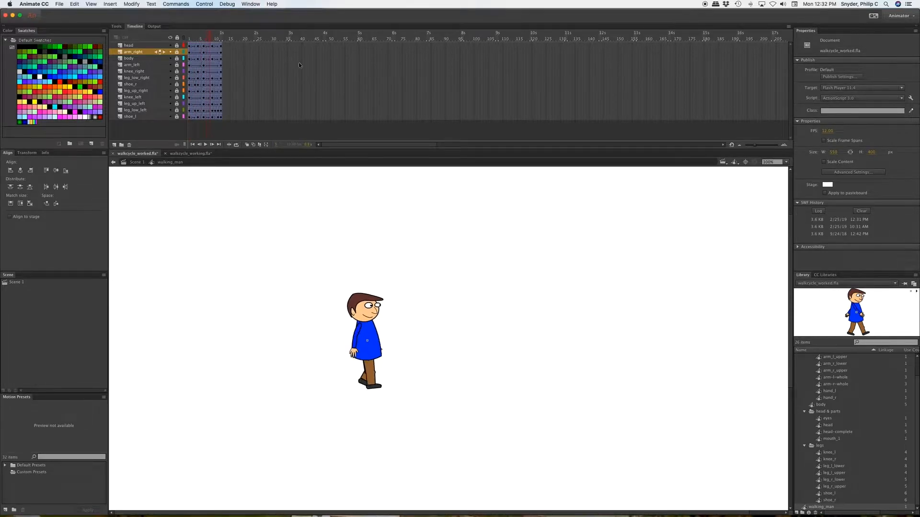
mouse_move(755, 146)
left_mouse_down()
mouse_move(743, 146)
mouse_move(772, 145)
left_mouse_up()
left_click_drag(334, 39, 197, 44)
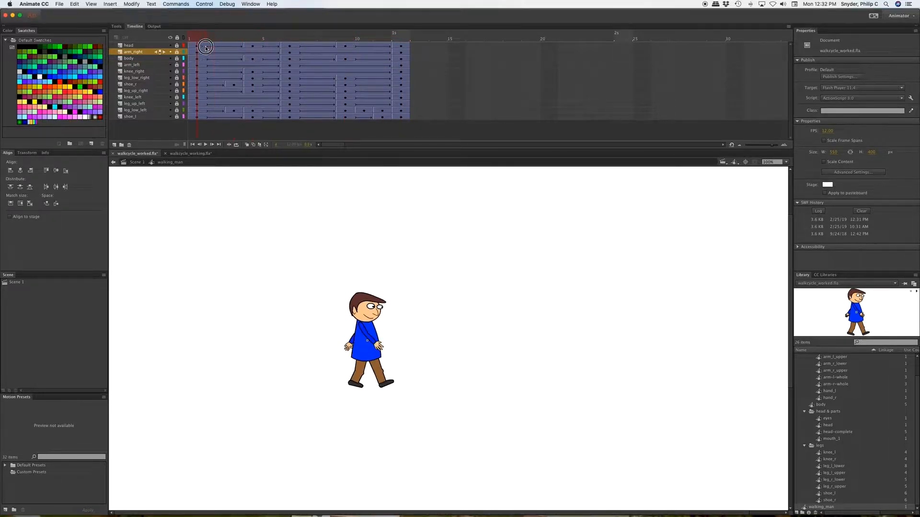
left_click(138, 48)
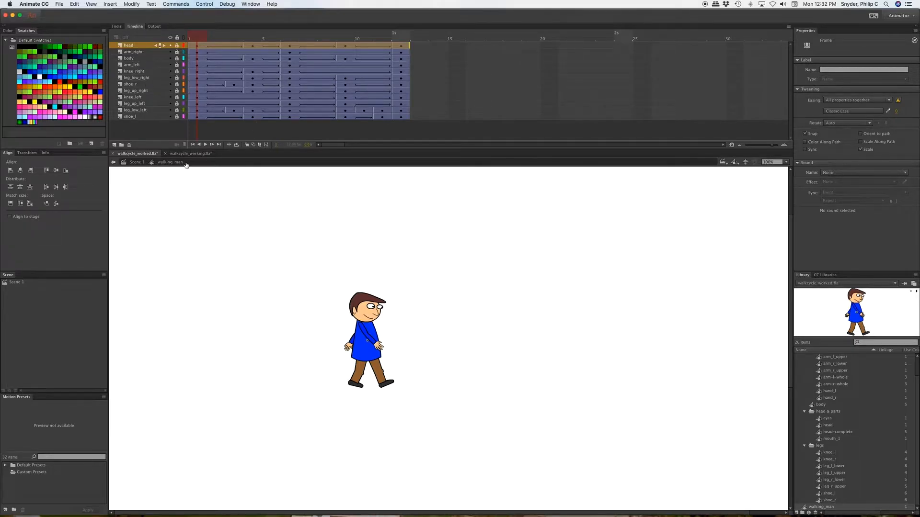
Step: Switch to the walkcycle_working.fla document and create a new graphic symbol named walking man
left_click(203, 153)
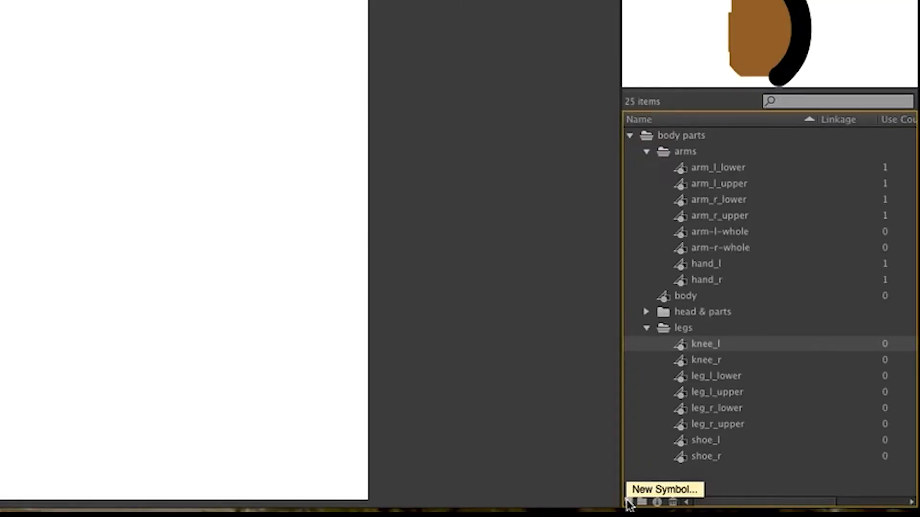
left_click(629, 502)
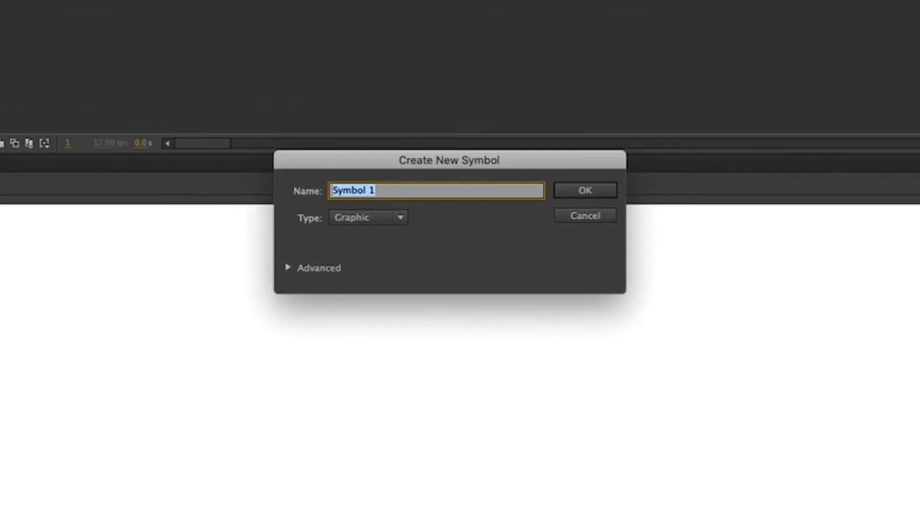
type("walki")
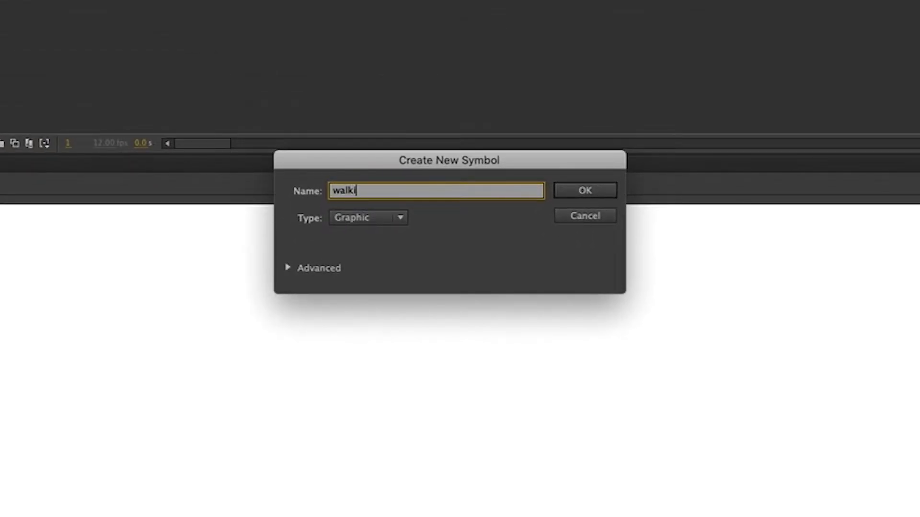
type("ng man")
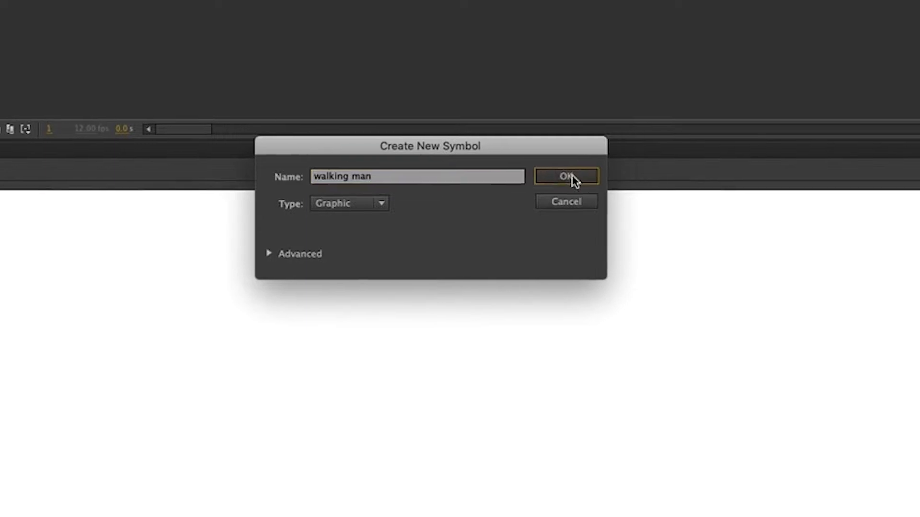
left_click(589, 191)
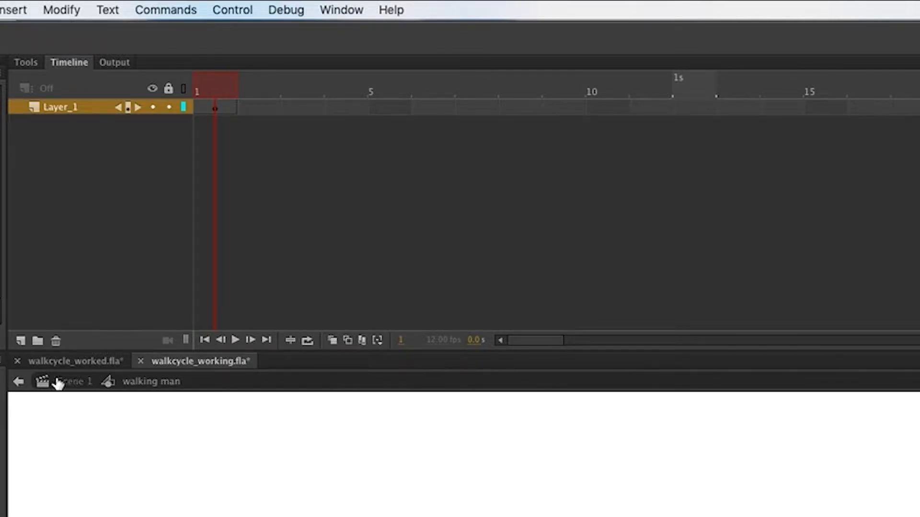
Step: Add eleven new layers above Layer_1 in the walking man symbol's timeline
left_click(21, 341)
left_click(21, 341)
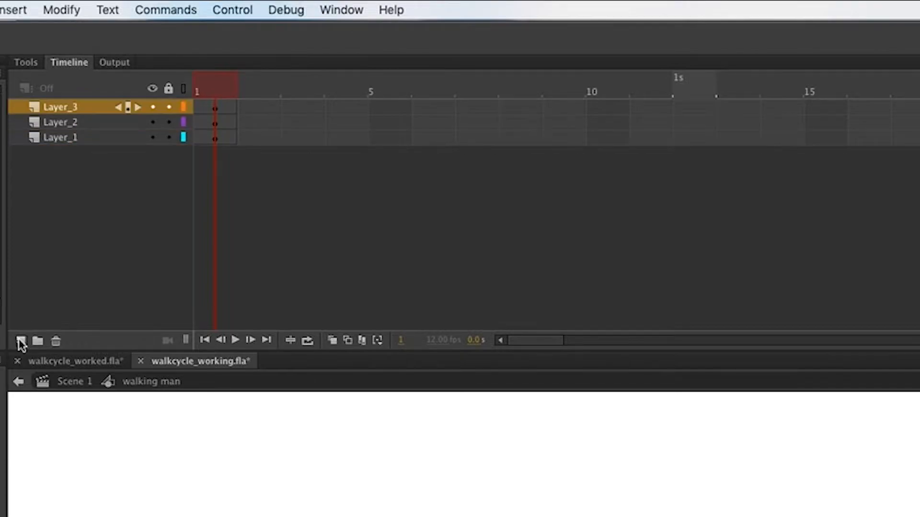
left_click(20, 341)
left_click(20, 341)
left_click(21, 341)
left_click(20, 341)
left_click(20, 341)
left_click(20, 341)
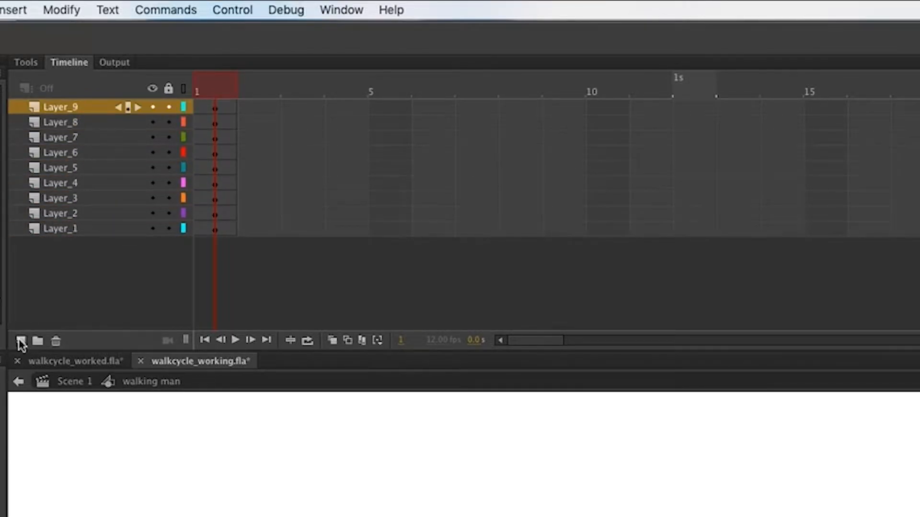
left_click(21, 341)
left_click(21, 341)
left_click(20, 341)
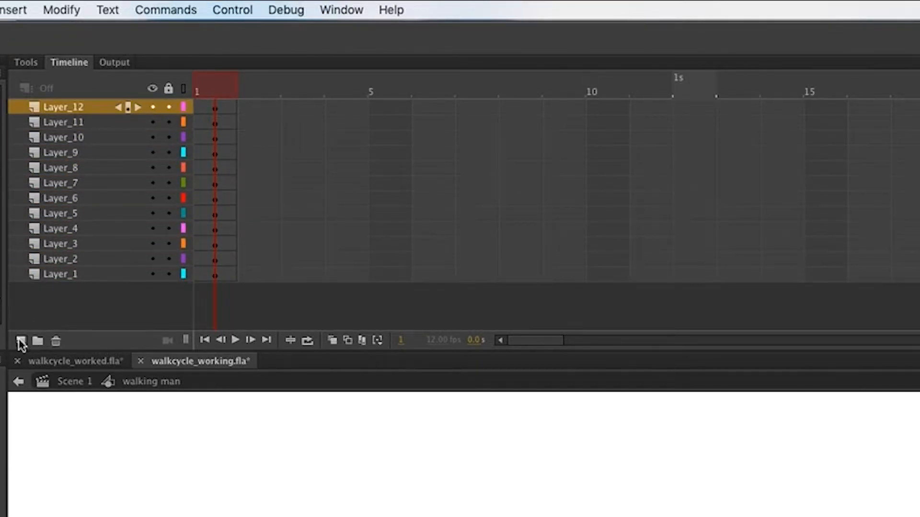
Step: Rename Layer_1 of the walking man symbol as body
left_click(71, 277)
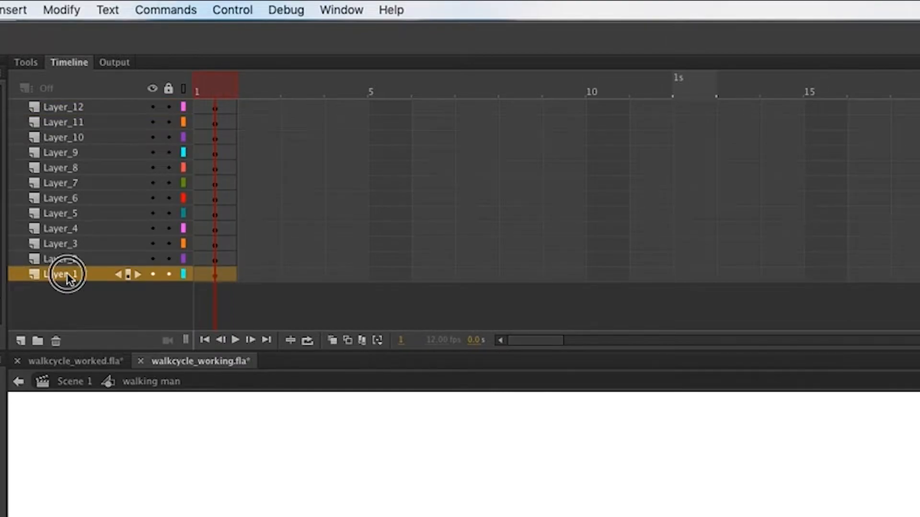
double_click(67, 276)
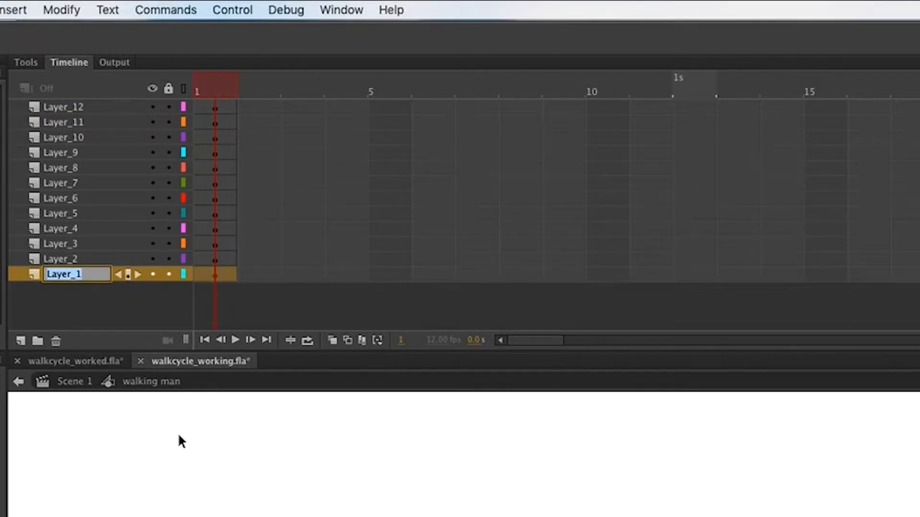
type("body")
key("Return")
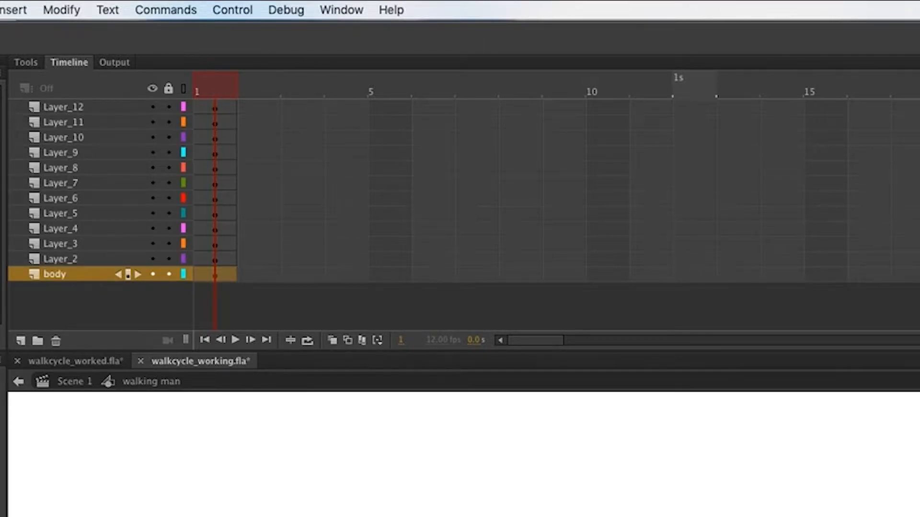
Step: Rename Layer_2 as arm_l and Layer_3 as arm_r for the two arms
left_click(67, 260)
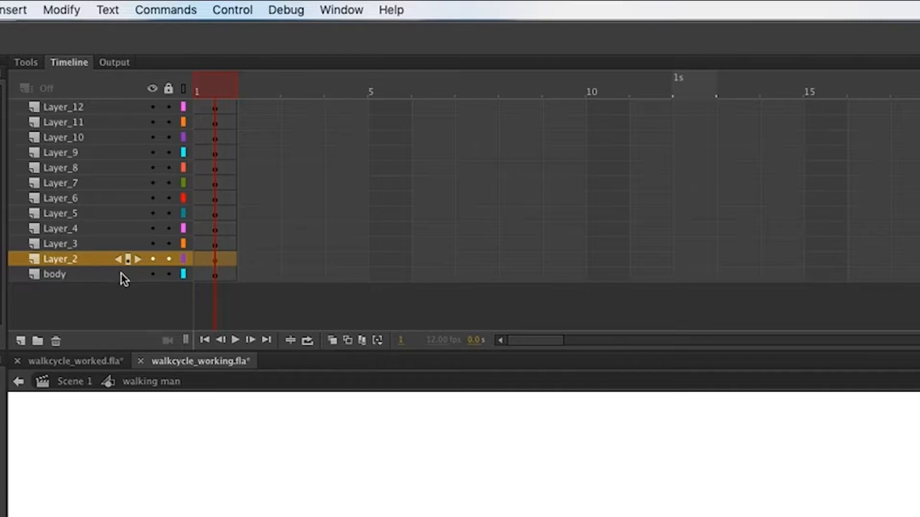
double_click(56, 258)
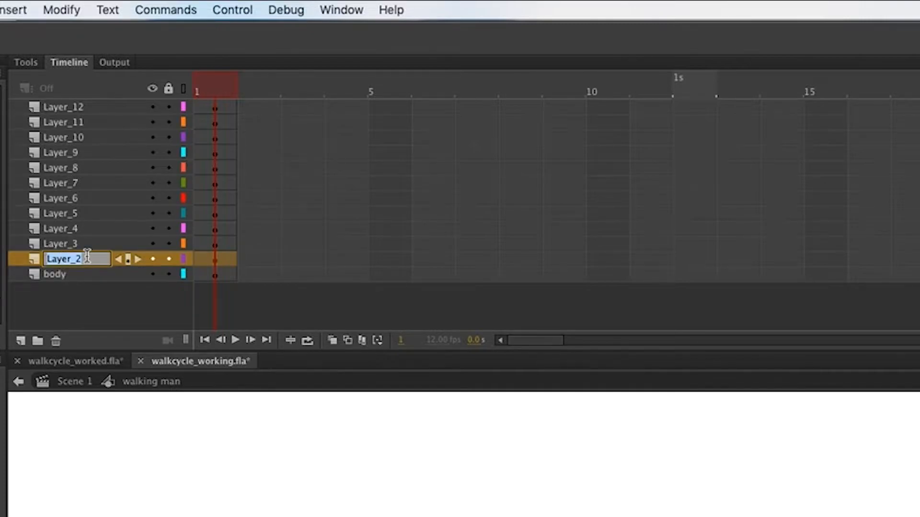
type("ar")
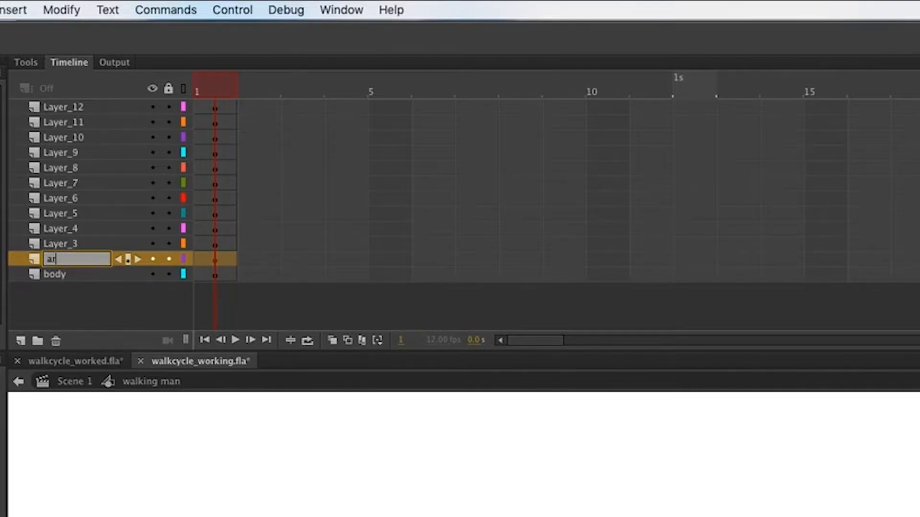
type("m_l")
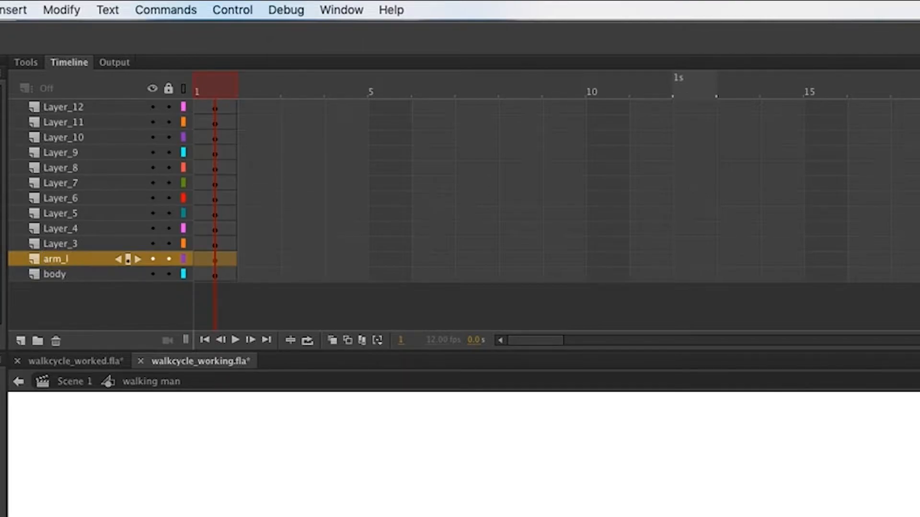
double_click(53, 243)
type("arm_")
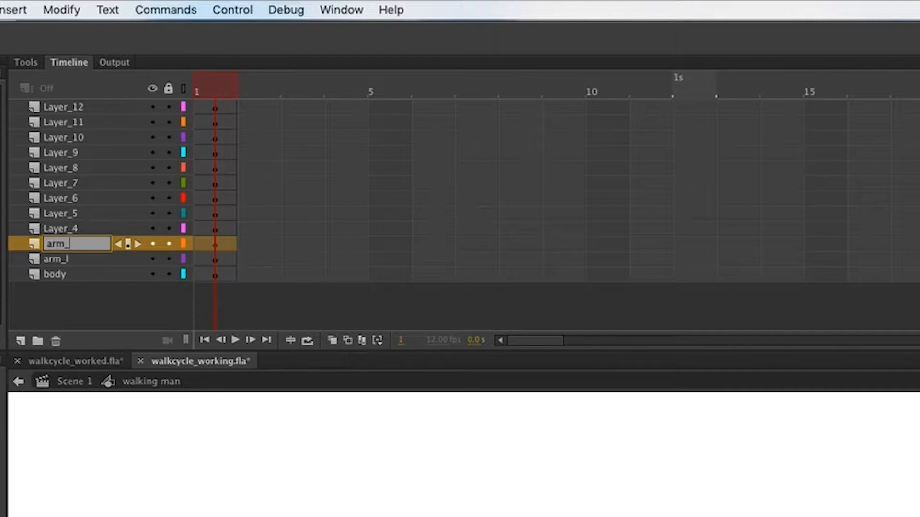
type("r")
Step: Rename Layer_4 as leg_up_l and Layer_5 as leg_up_r for the upper legs
double_click(65, 229)
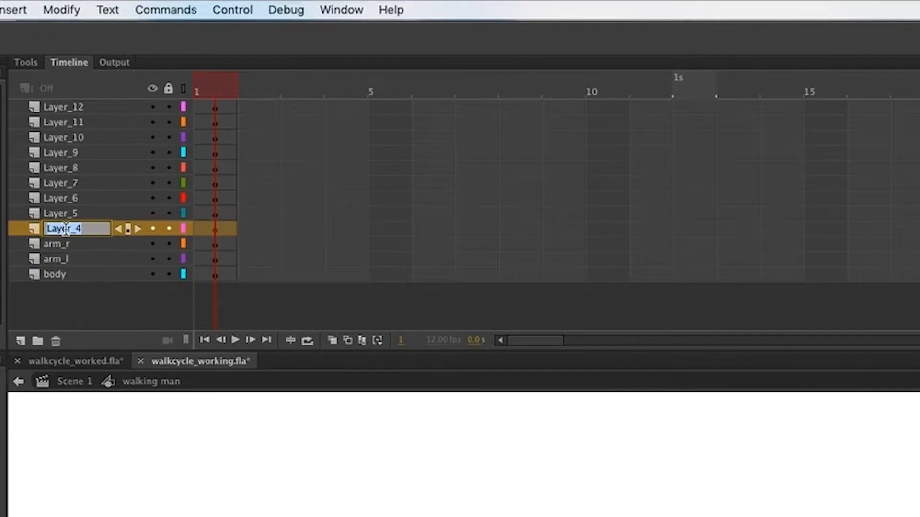
type("leg_up_le")
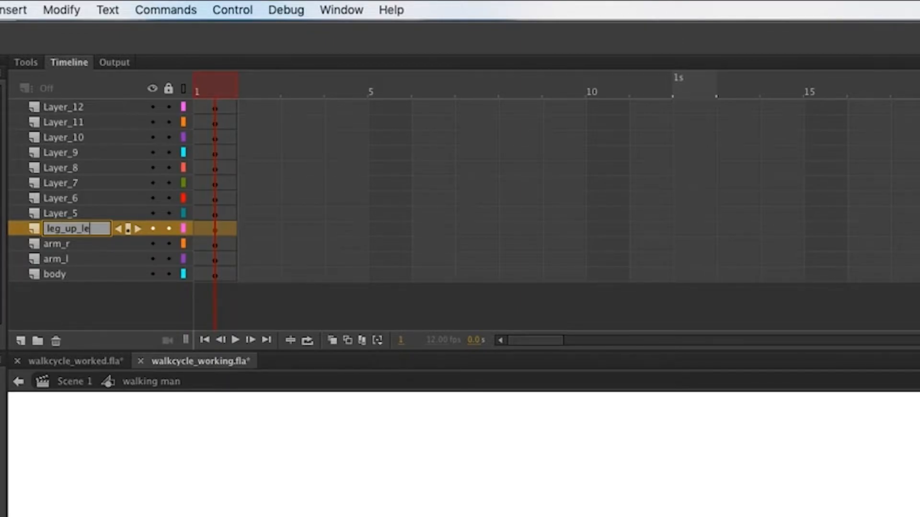
key("BackSpace")
key("Return")
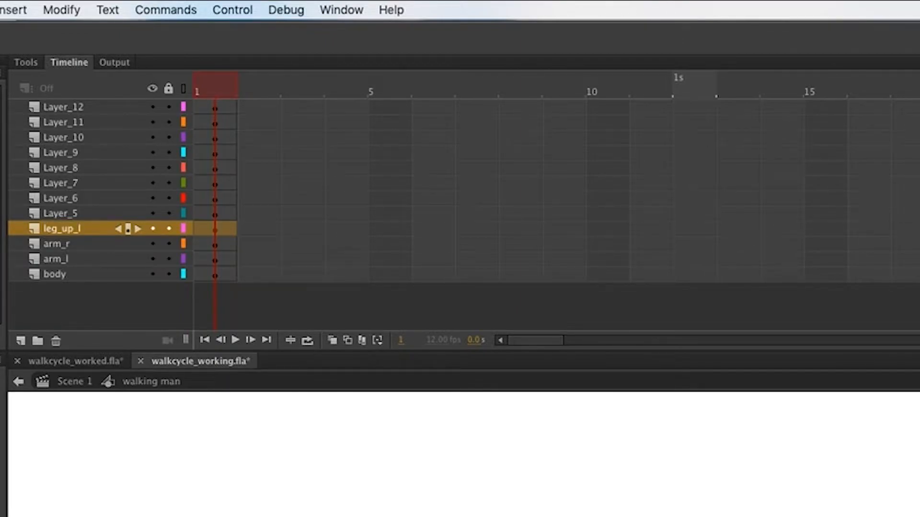
double_click(69, 215)
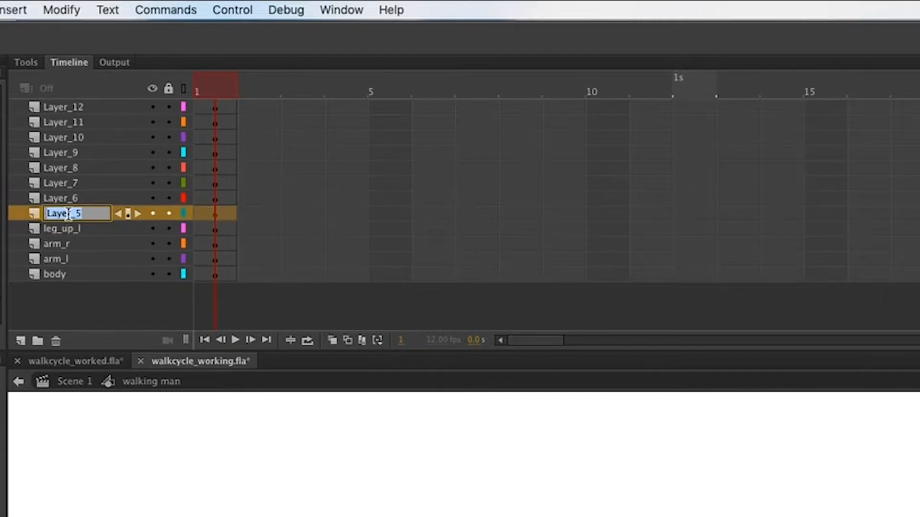
type("leg")
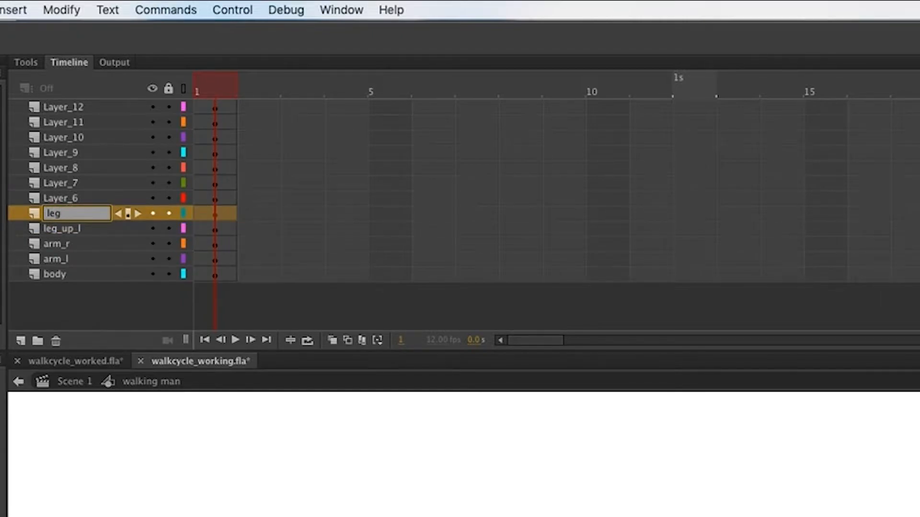
type("_up_r")
key("Return")
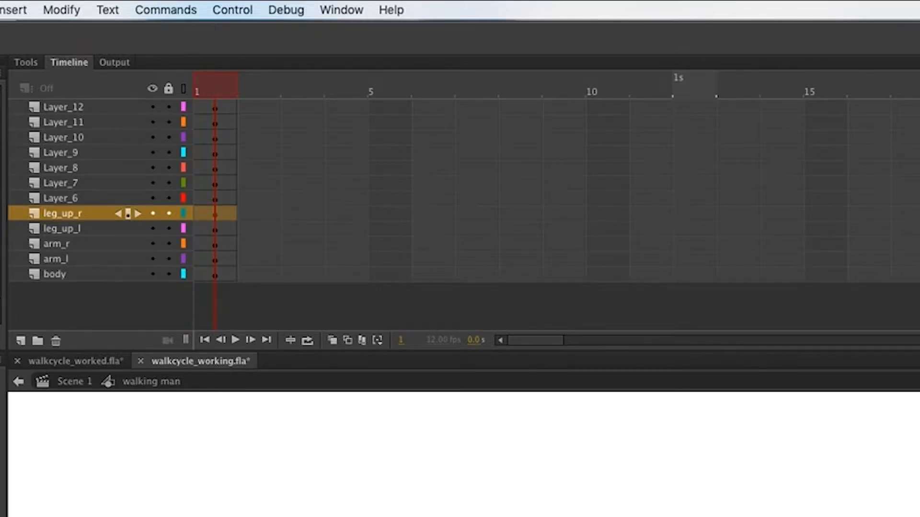
Step: Rename Layer_6 as leg_low_l and Layer_7 as leg_low_r for the lower legs
double_click(70, 203)
type("leg_")
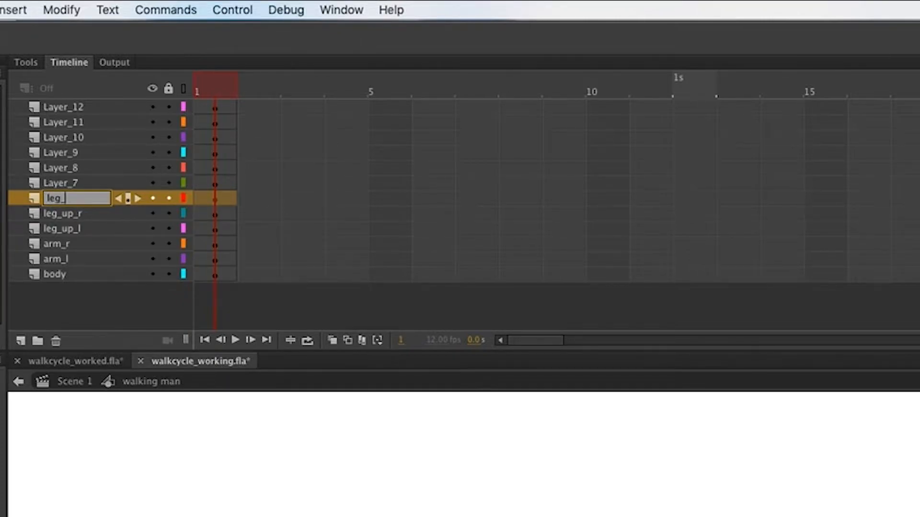
type("low_l")
key("Return")
left_click(65, 185)
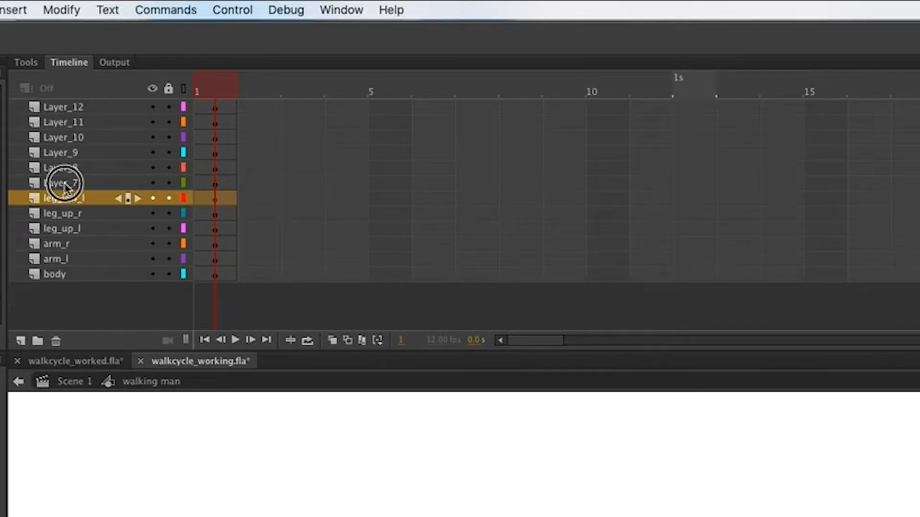
double_click(64, 185)
type("leg")
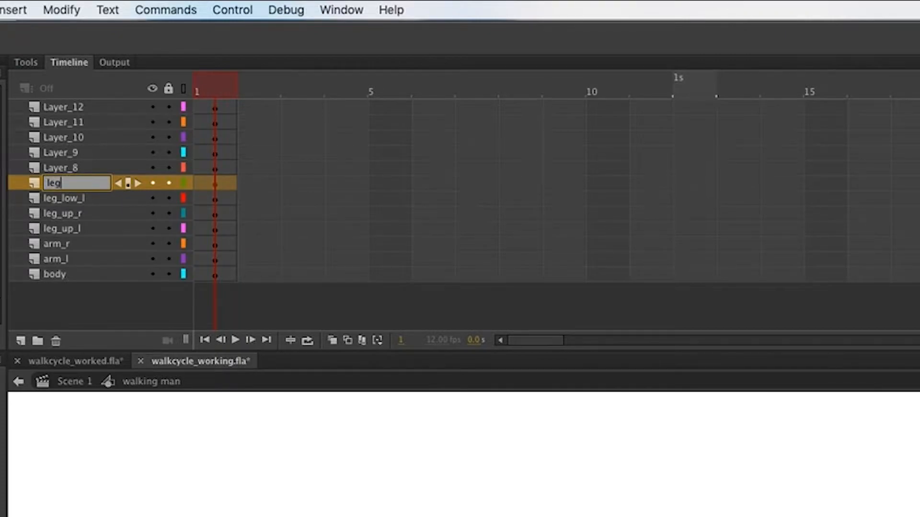
type("_low_r")
key("Return")
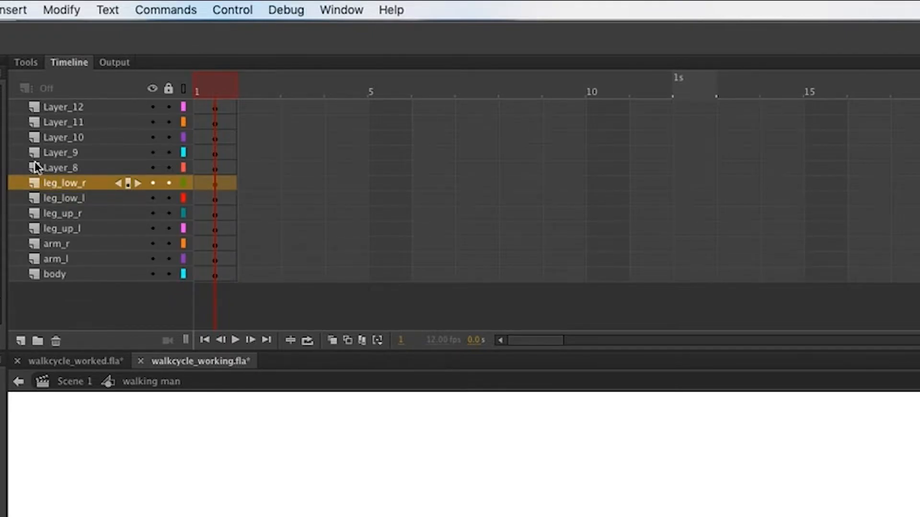
Step: Rename Layer_8 as shoe_l and Layer_9 as shoe_r for the two shoes
double_click(72, 168)
type("shoe_")
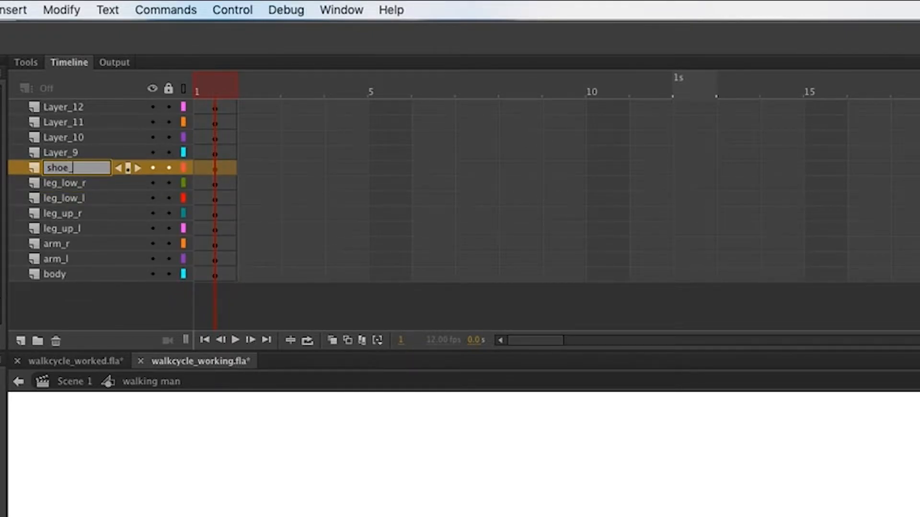
type("l")
key("Return")
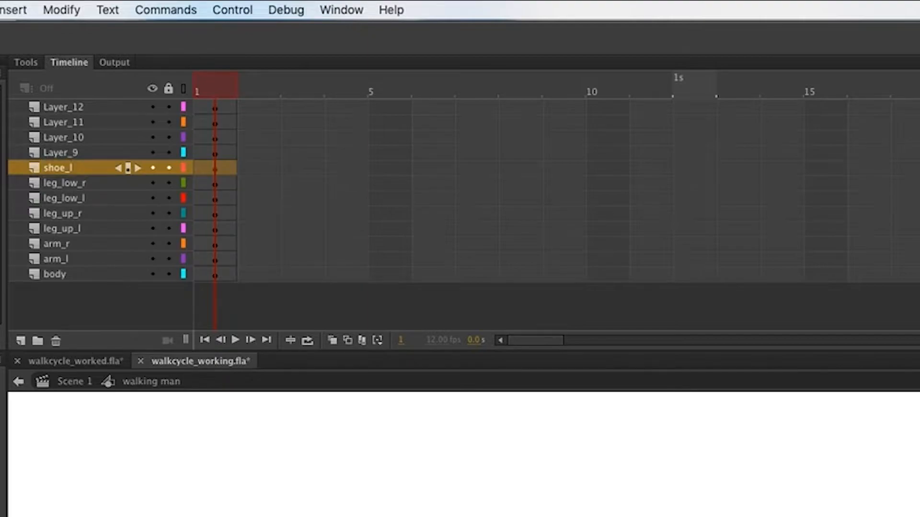
left_click(70, 154)
double_click(70, 153)
type("shoe_r")
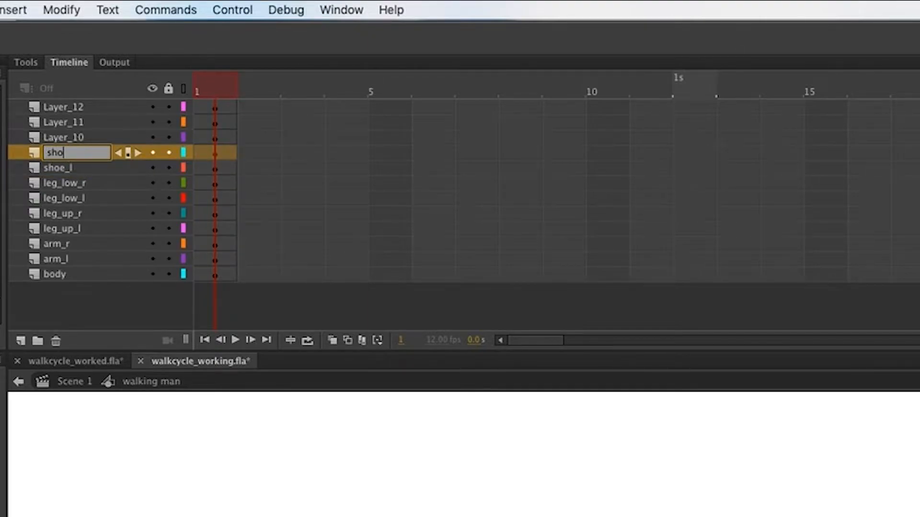
key("Return")
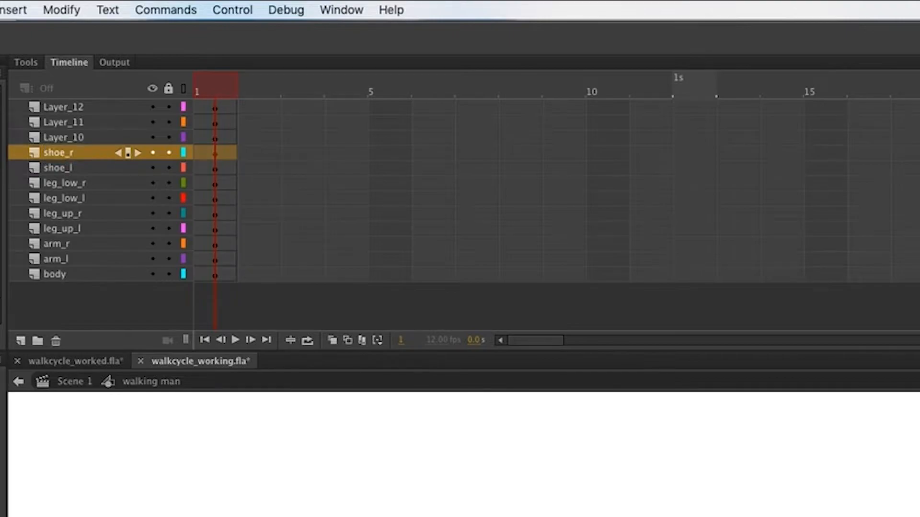
Step: Rename Layer_10 as head and Layer_11 as knee_l for the head and left knee
double_click(65, 137)
type("head")
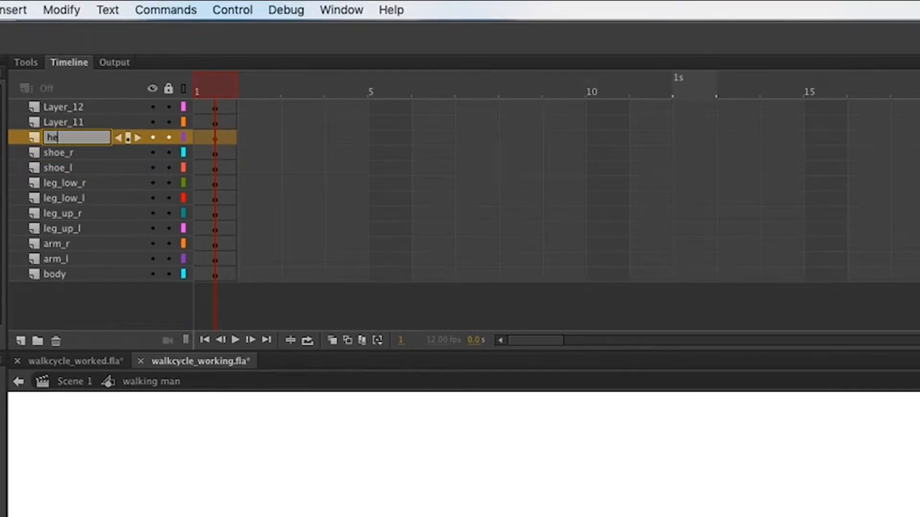
double_click(68, 123)
type("k")
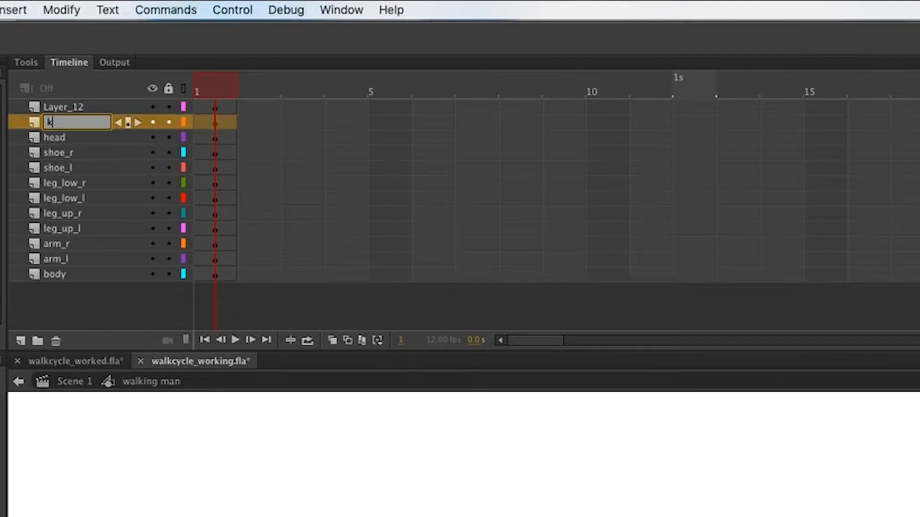
type("nee_l")
key("Return")
Step: Rename Layer_12 as knee_r for the right knee
double_click(63, 107)
type("knee_r")
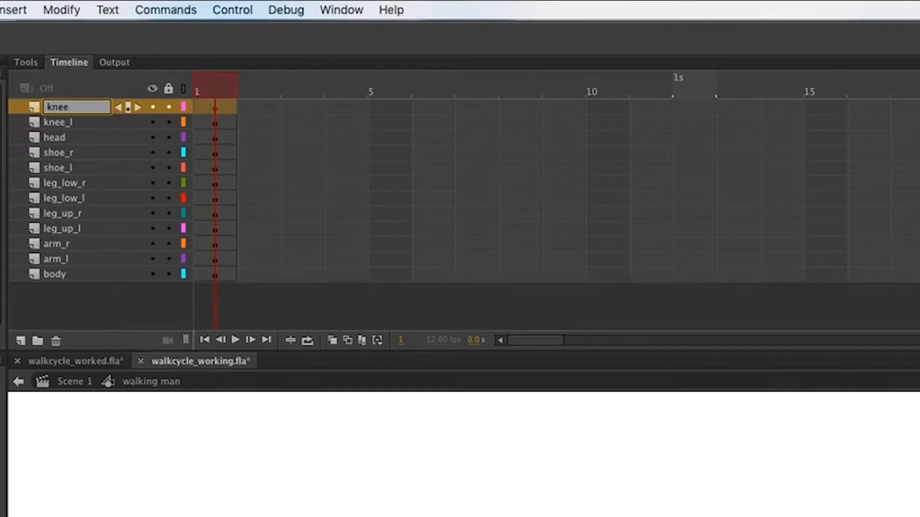
key("Return")
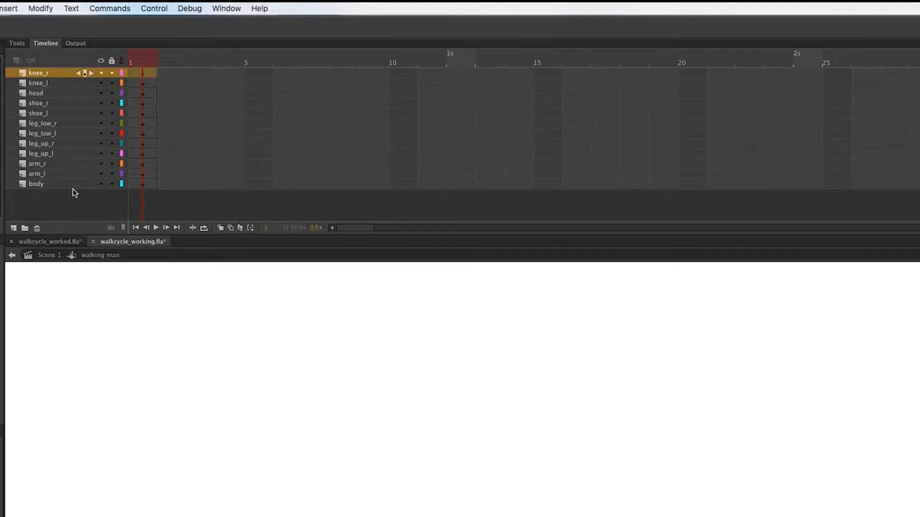
Step: Lock all layers except body, place the library's body symbol on it near the registration point, and lock that layer too
left_click(153, 117)
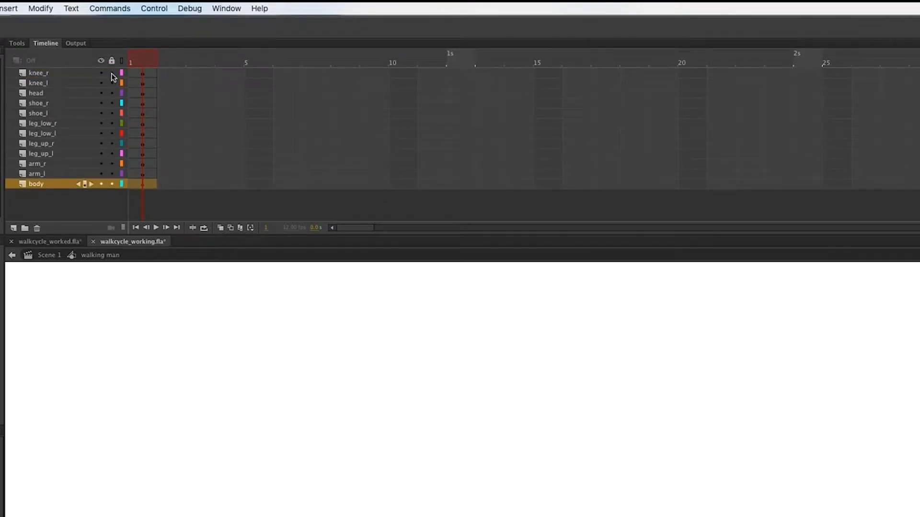
left_click_drag(111, 73, 113, 175)
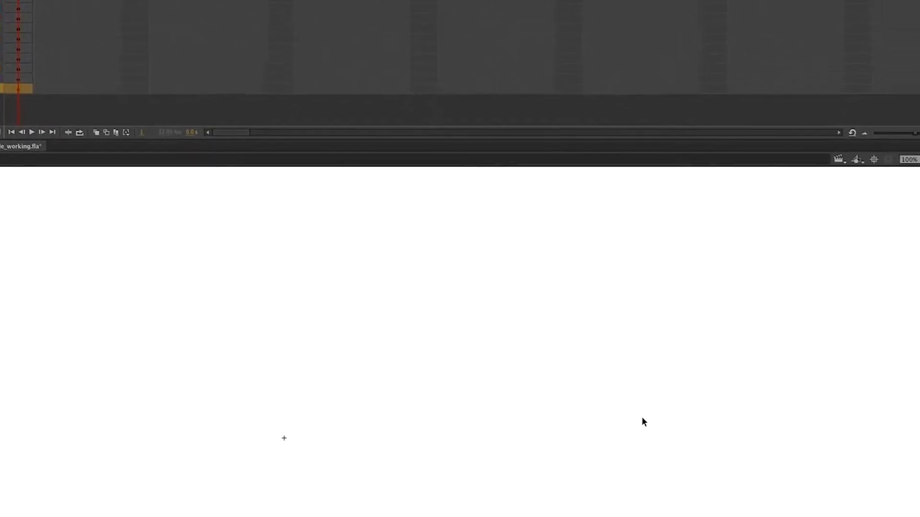
left_click_drag(748, 395, 56, 263)
left_click_drag(79, 295, 91, 307)
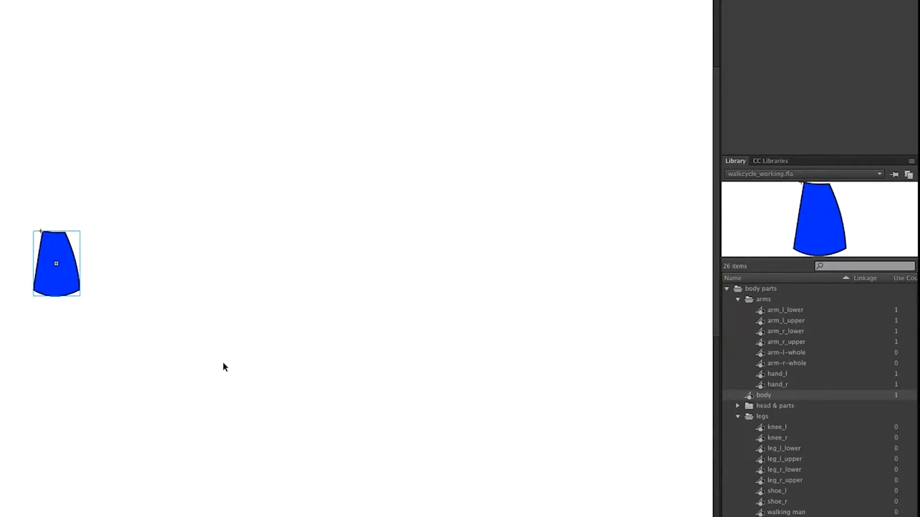
key("ctrl+equal")
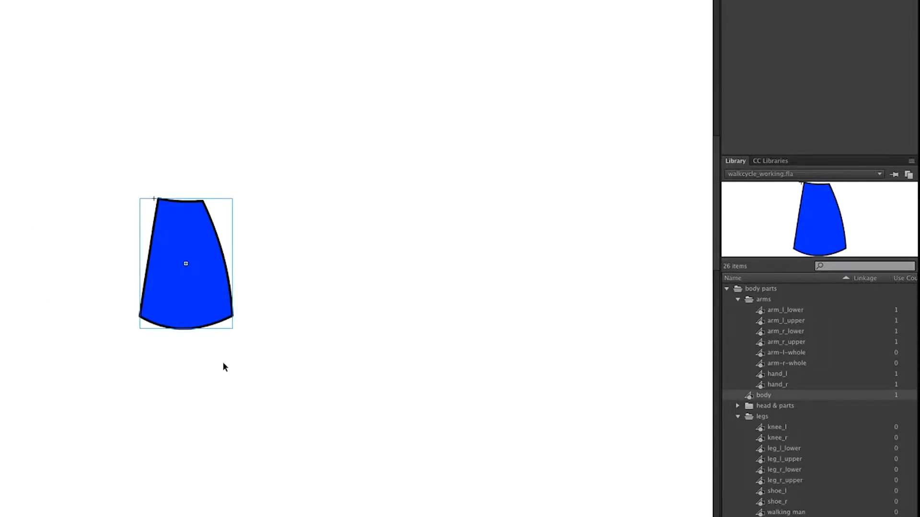
key("ctrl+equal")
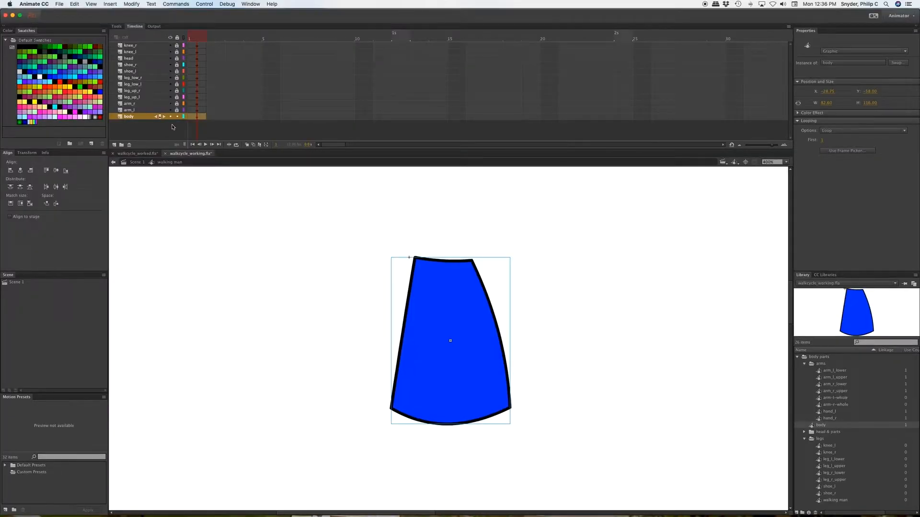
left_click(176, 116)
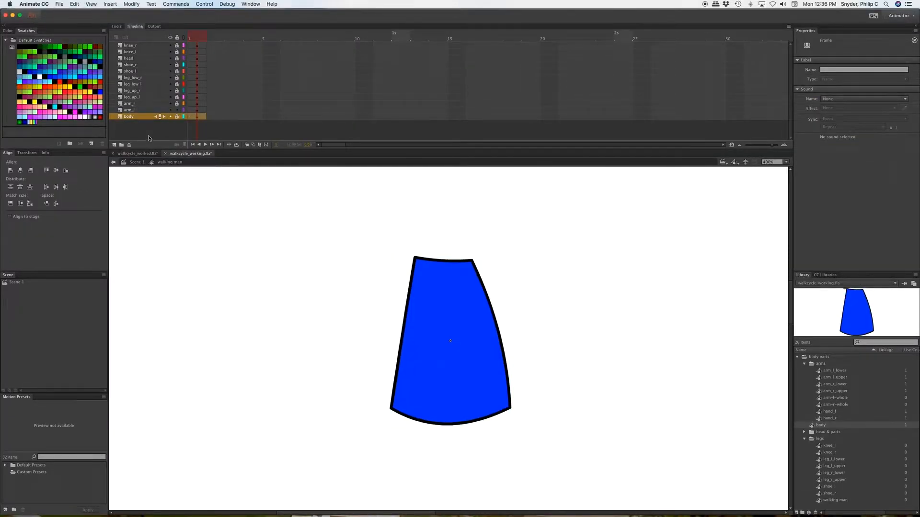
Step: Place the arm-l-whole symbol on the unlocked arm_l layer at the shoulder on the body's right-hand side, and lock the layer
left_click(141, 111)
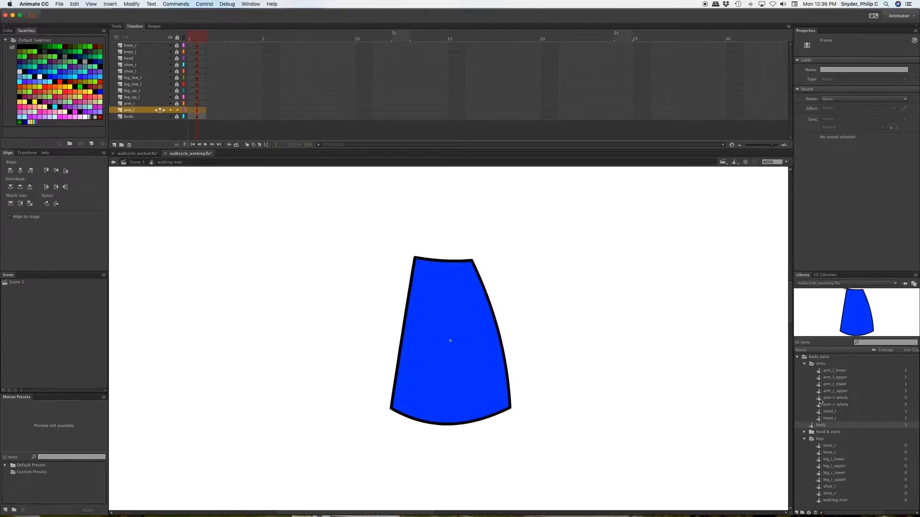
left_click(822, 373)
left_click(822, 379)
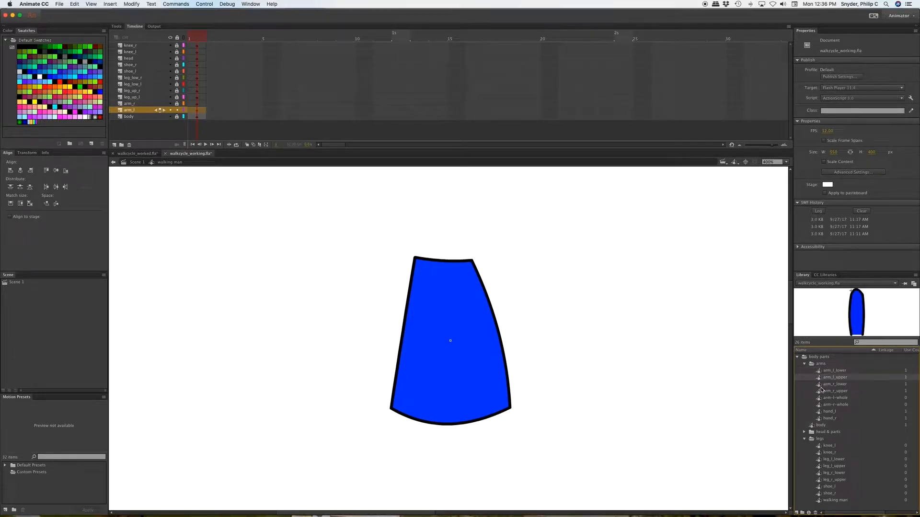
left_click(820, 385)
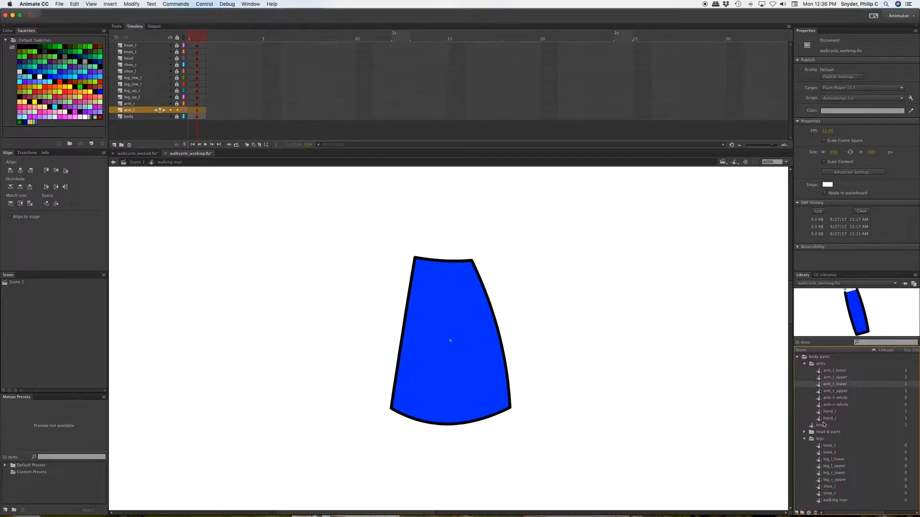
left_click(822, 413)
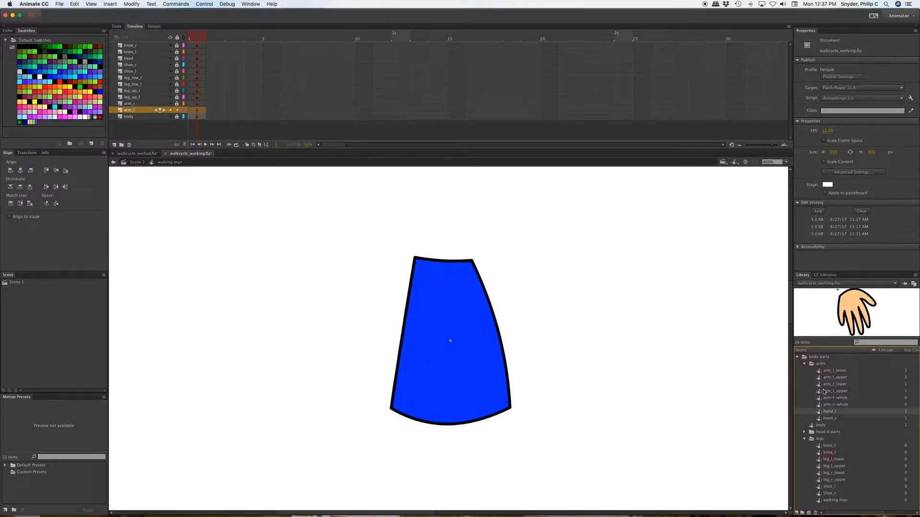
left_click(820, 398)
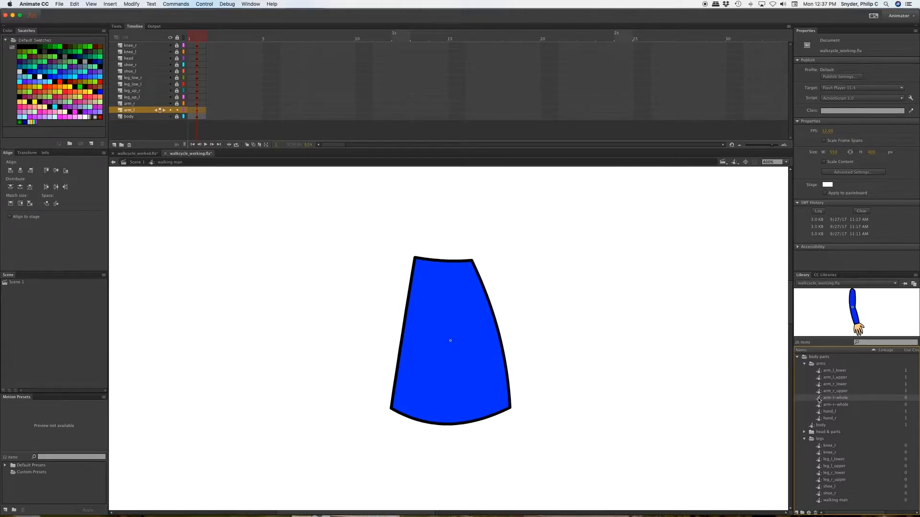
left_click_drag(819, 399, 473, 335)
key("Right")
left_click_drag(465, 300, 465, 301)
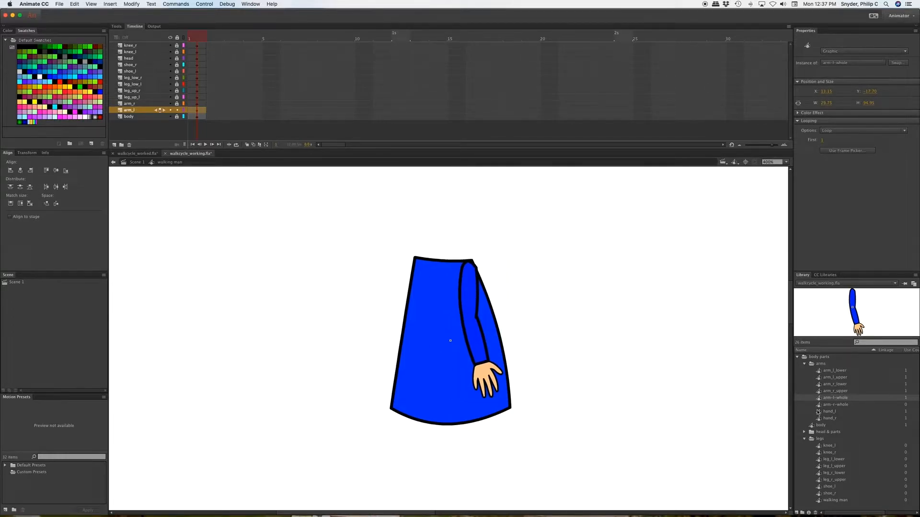
left_click(177, 109)
Step: Place the arm-r-whole symbol on the arm_r layer at the shoulder on the body's left-hand side, and lock the layer
left_click(145, 104)
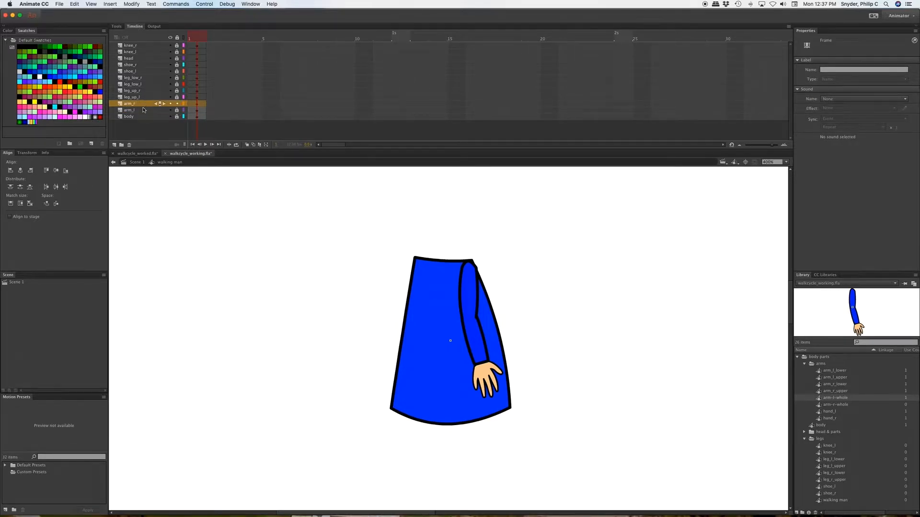
left_click_drag(825, 405, 425, 328)
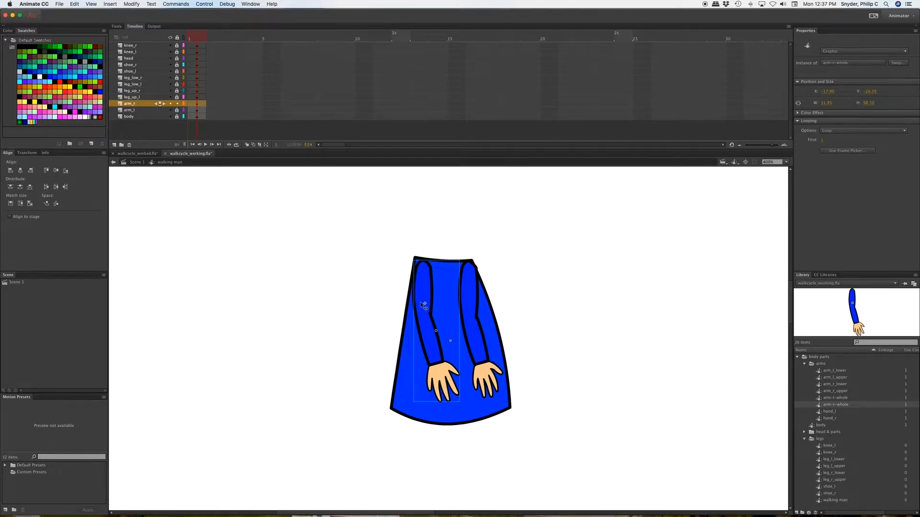
left_click(177, 103)
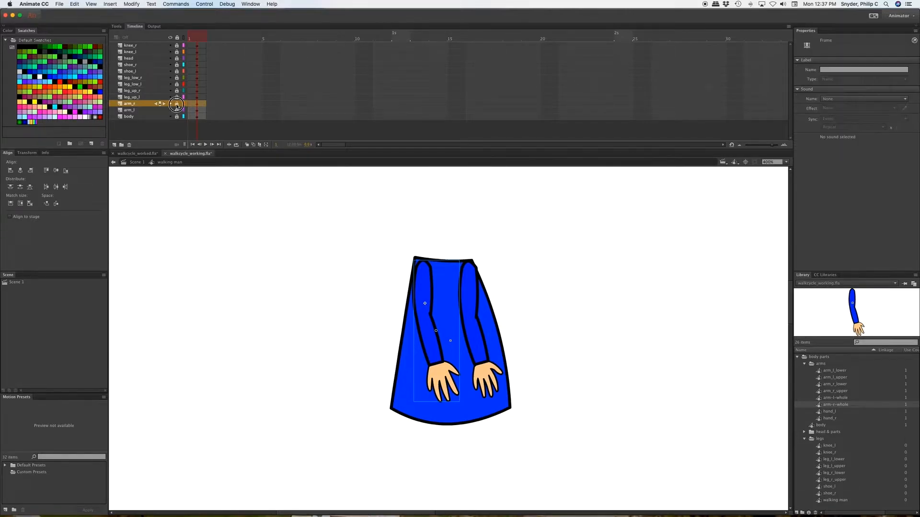
Step: Place the leg_l_upper symbol on the leg_up_l layer under the right half of the body's hem, and lock the layer
left_click(183, 97)
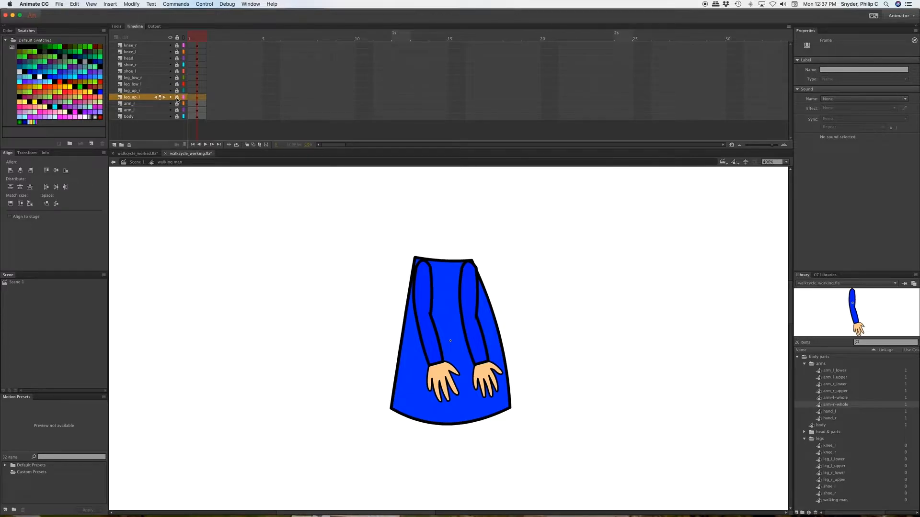
scroll(527, 290, "down", 5)
scroll(532, 291, "up", 2)
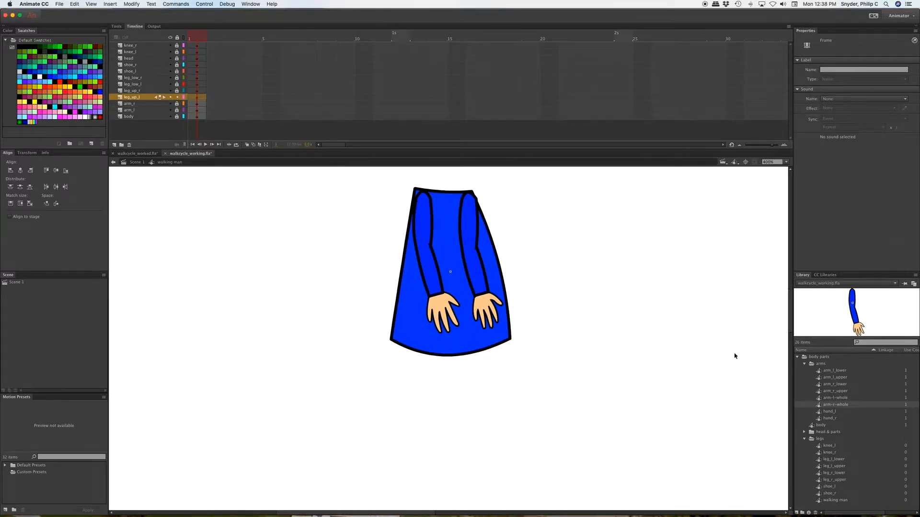
left_click(805, 364)
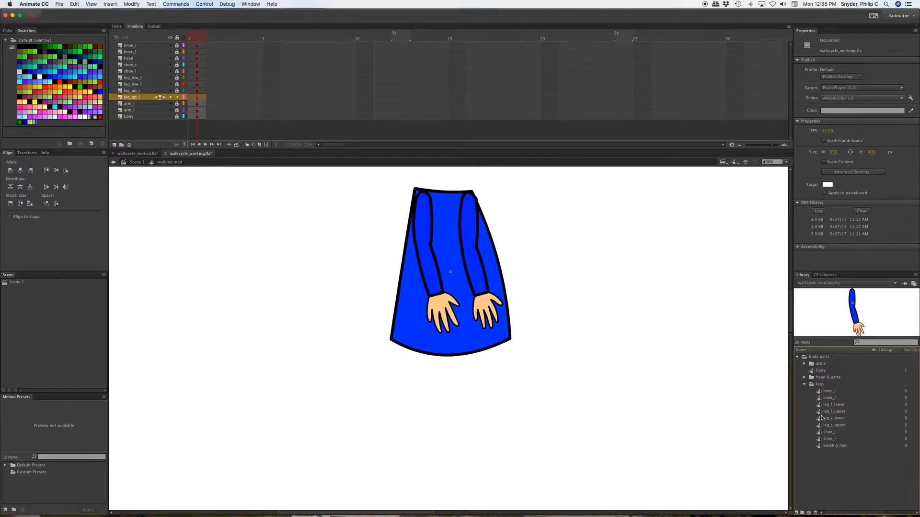
left_click(819, 412)
left_click_drag(819, 412, 479, 391)
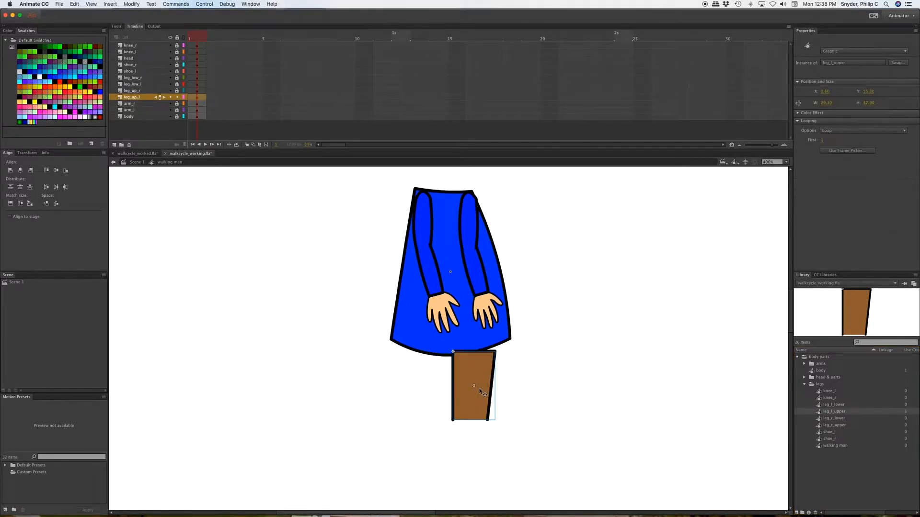
left_click_drag(476, 398, 484, 389)
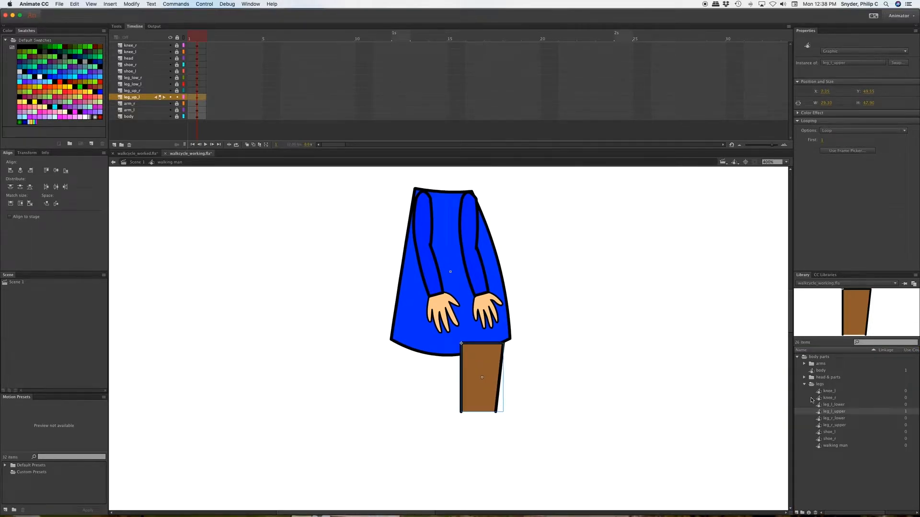
left_click(177, 97)
Step: Place the leg_r_upper symbol on the leg_up_r layer under the left half of the body's hem, and lock the layer
left_click(136, 90)
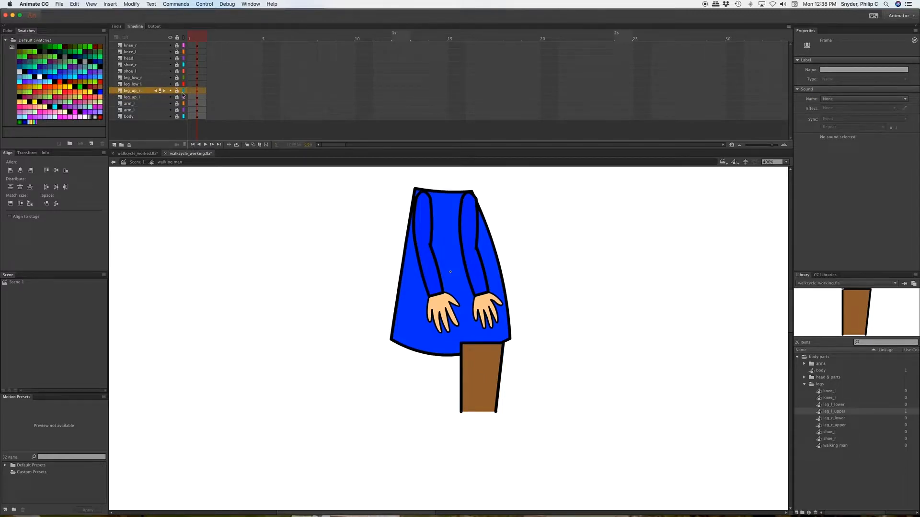
left_click(176, 90)
left_click_drag(820, 425, 429, 379)
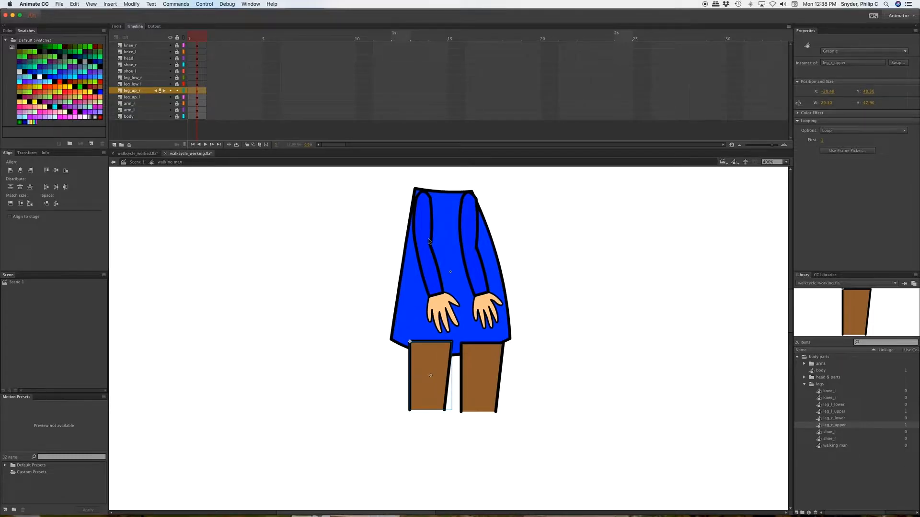
left_click(176, 91)
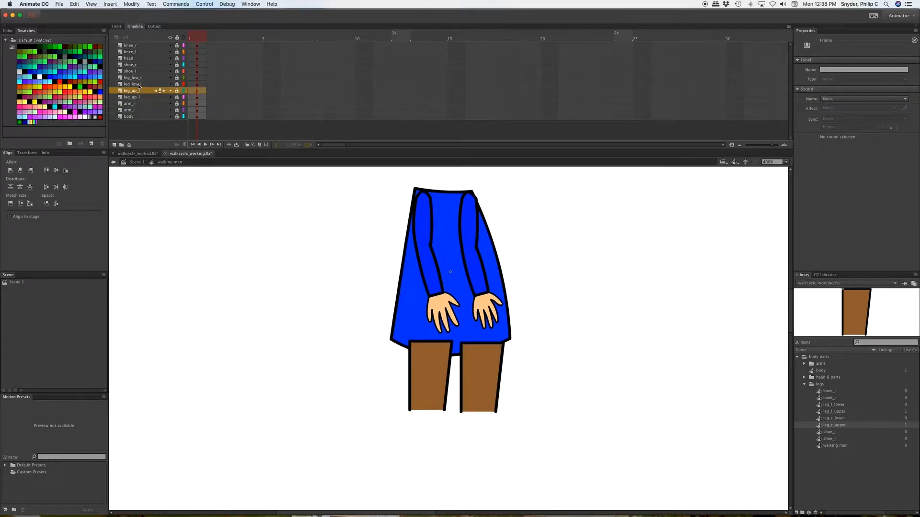
Step: Place leg_l_lower on the leg_low_l layer and leg_r_lower on the leg_low_r layer, each overlapping the end of its upper leg
left_click(139, 84)
left_click(177, 84)
left_click_drag(820, 405, 481, 429)
left_click_drag(490, 499, 492, 493)
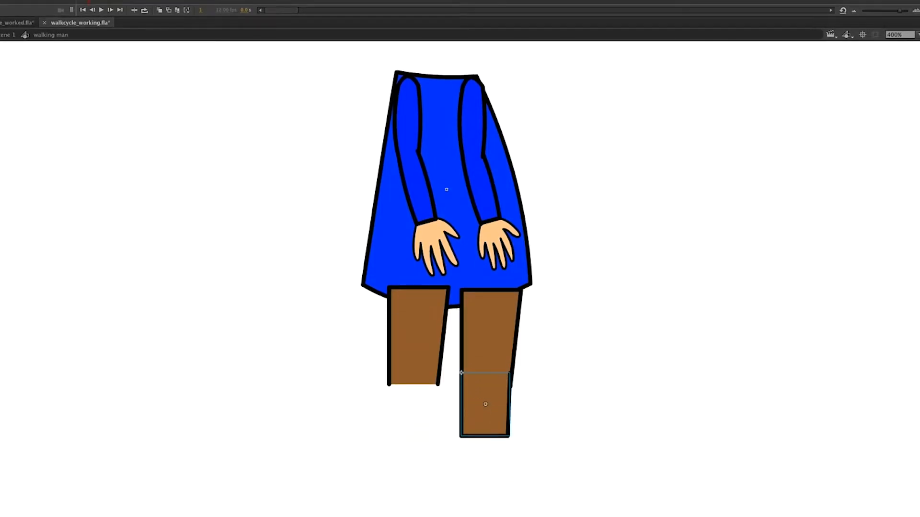
key("Escape")
left_click_drag(919, 383, 419, 410)
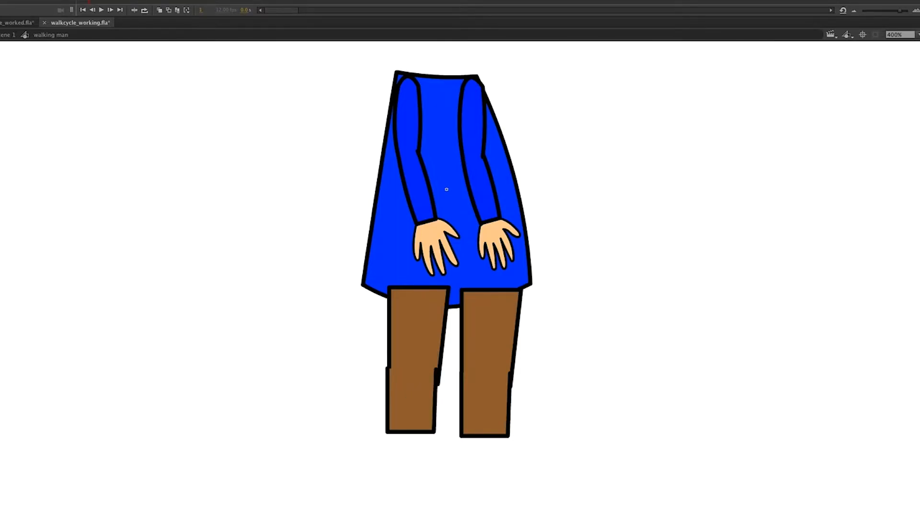
Step: Place the shoe_l and shoe_r symbols on their own layers at the bottom of the matching lower legs
left_click_drag(919, 413, 511, 455)
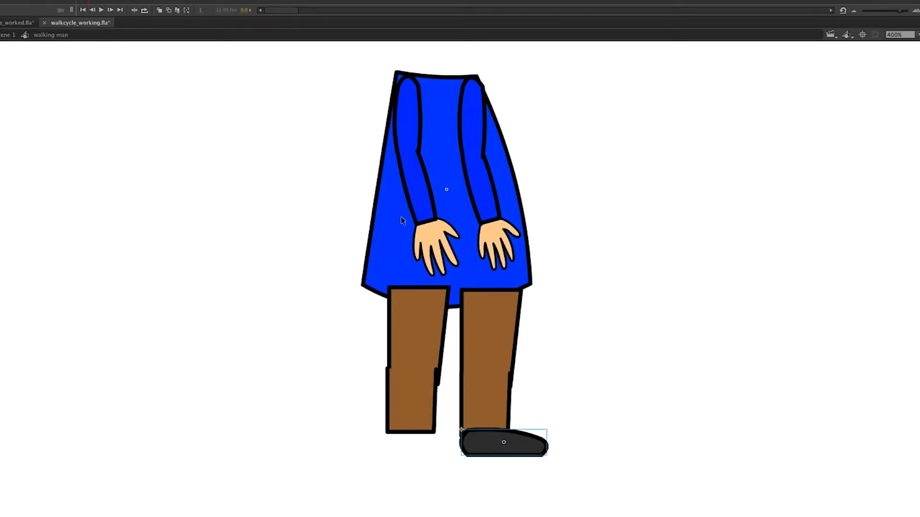
key("Escape")
left_click_drag(698, 423, 425, 446)
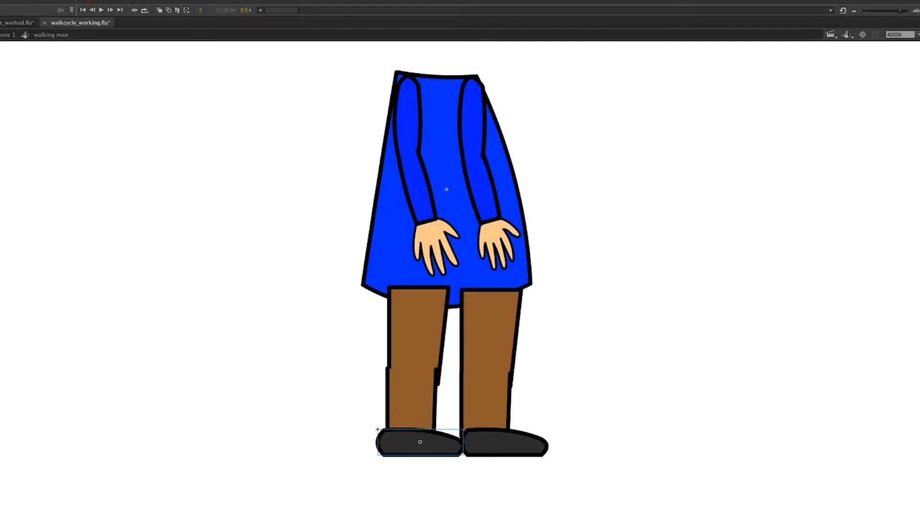
key("Escape")
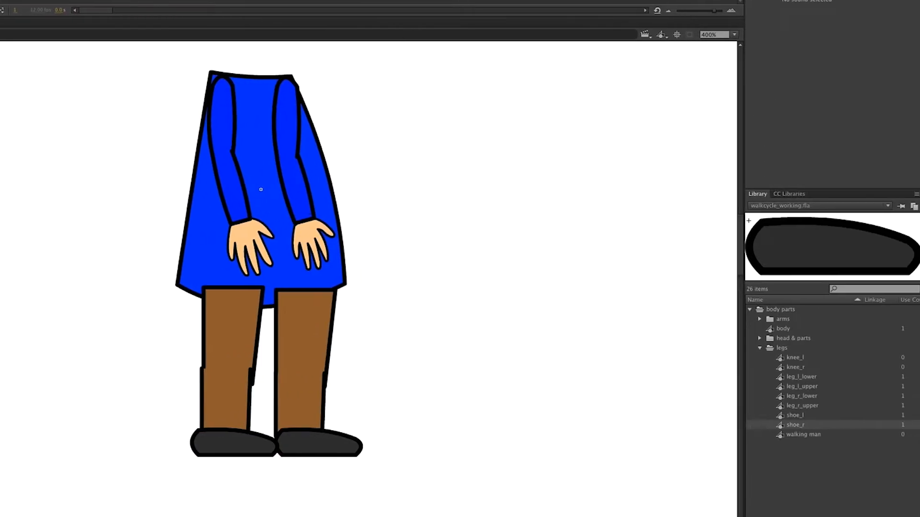
Step: Place the head-complete symbol from the head & parts folder on top of the body's neckline
scroll(417, 175, "up", 5)
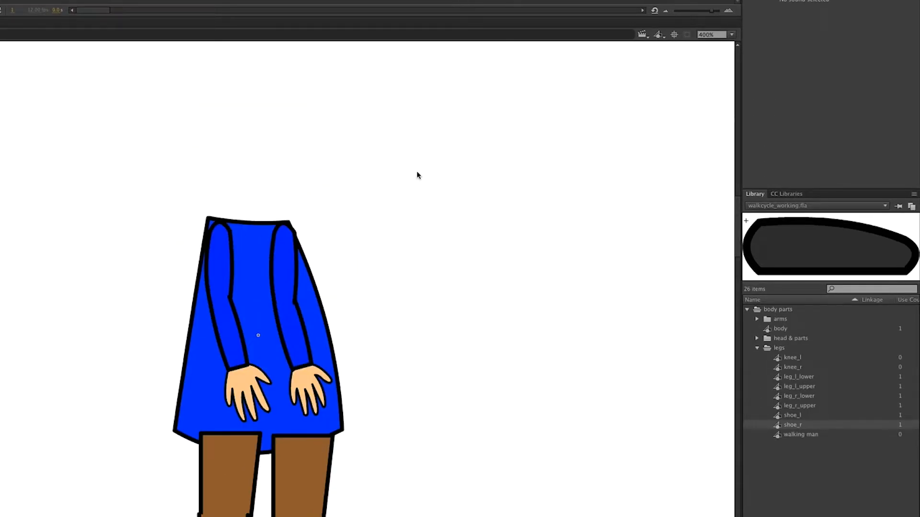
left_click(756, 338)
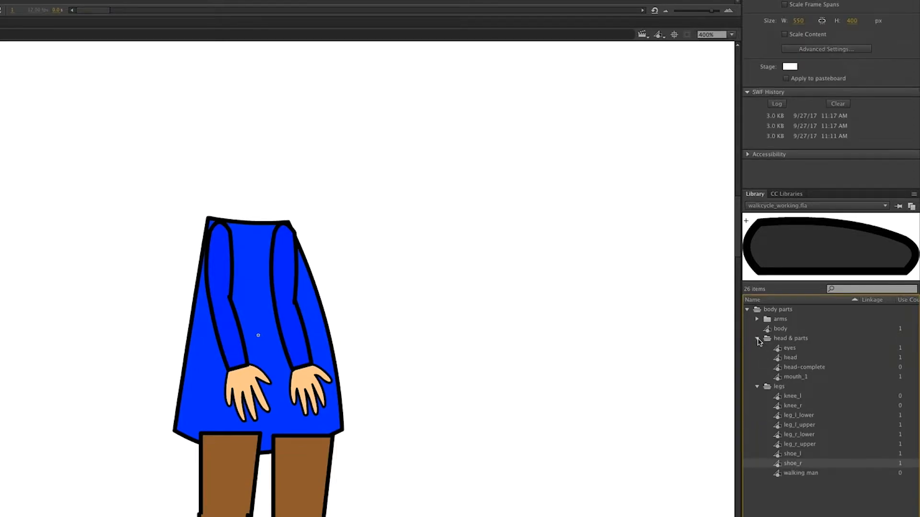
left_click(780, 367)
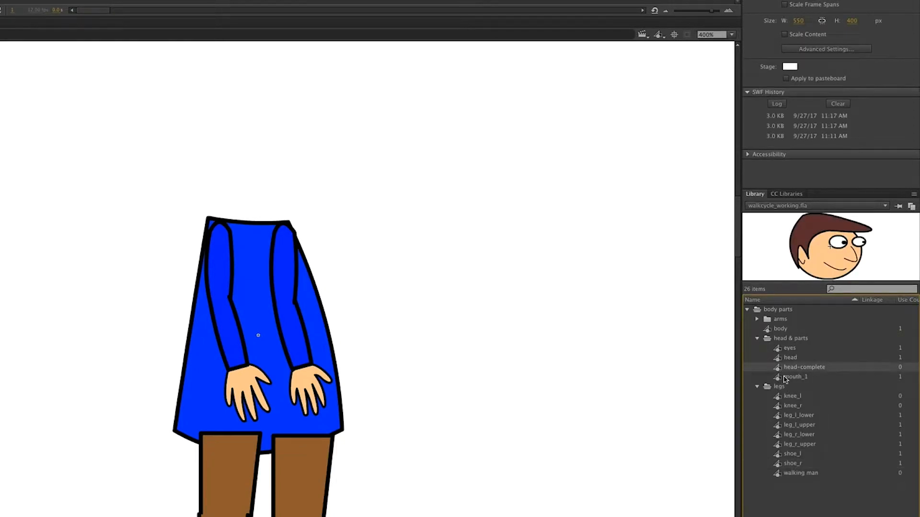
left_click_drag(778, 369, 267, 156)
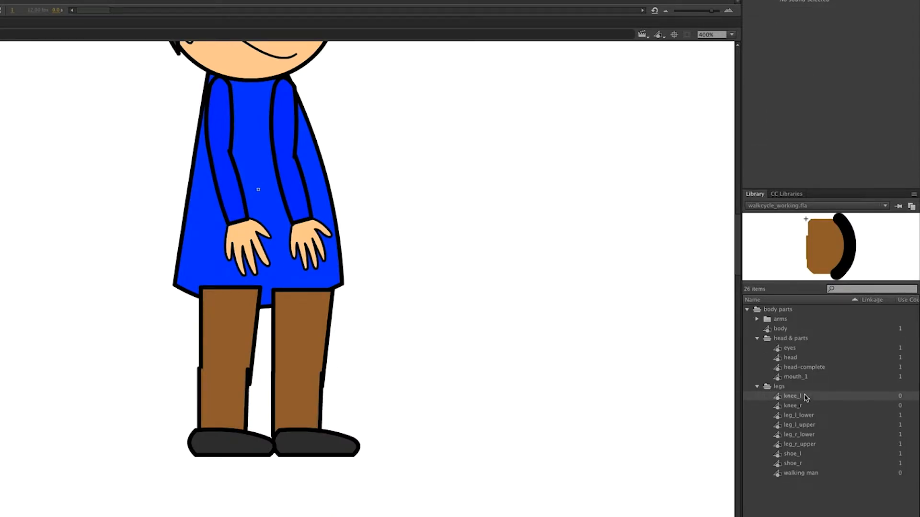
Step: Place the knee_l symbol on the front edge of the left leg, covering the joint between upper and lower leg
left_click_drag(778, 396, 324, 372)
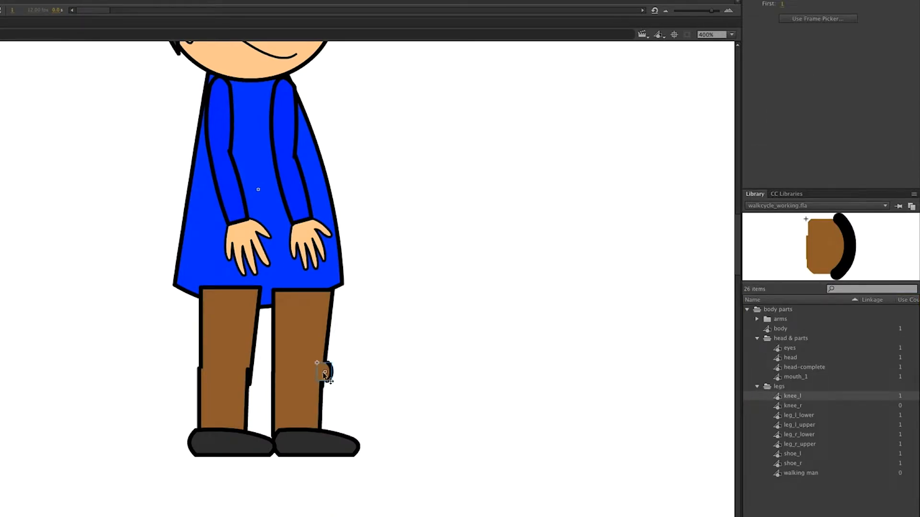
key("Left")
key("Left")
key("Left")
key("Escape")
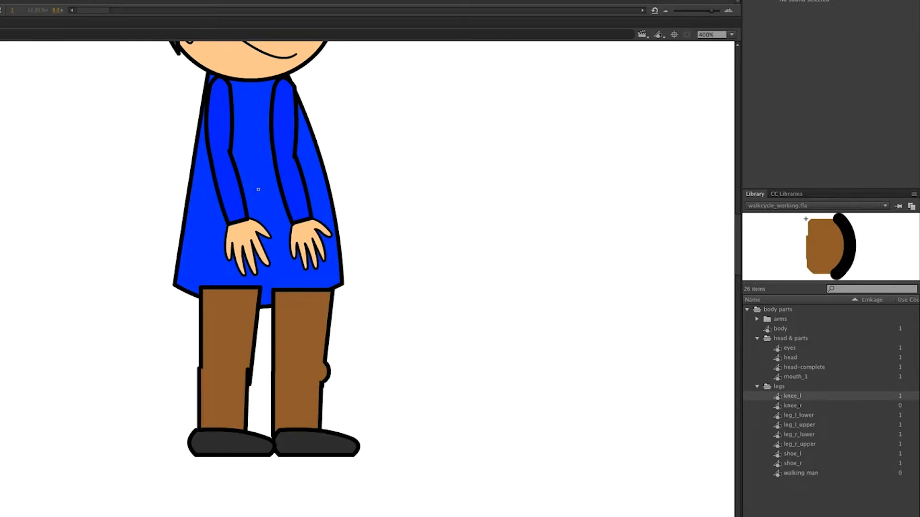
Step: Place the knee_r symbol on the front edge of the right leg, covering the joint between upper and lower leg
left_click(781, 406)
left_click_drag(781, 406, 255, 376)
key("Left")
key("Left")
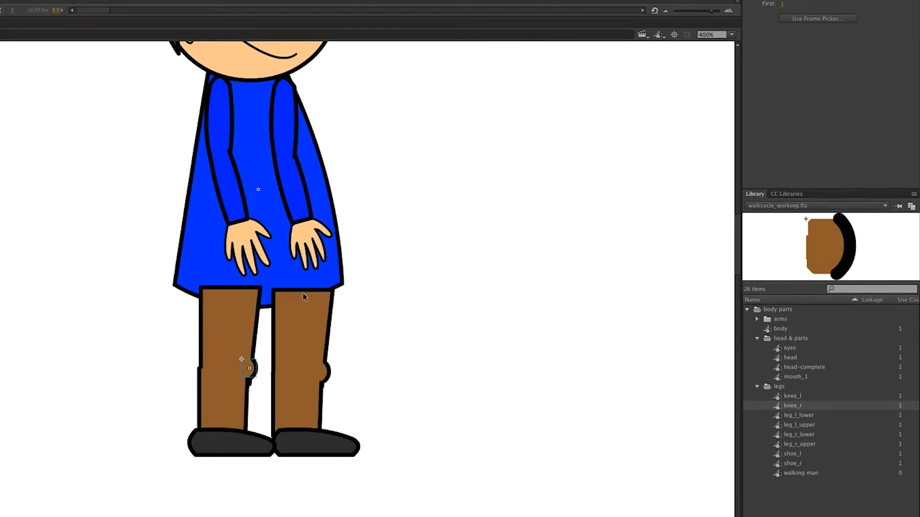
left_click(129, 173)
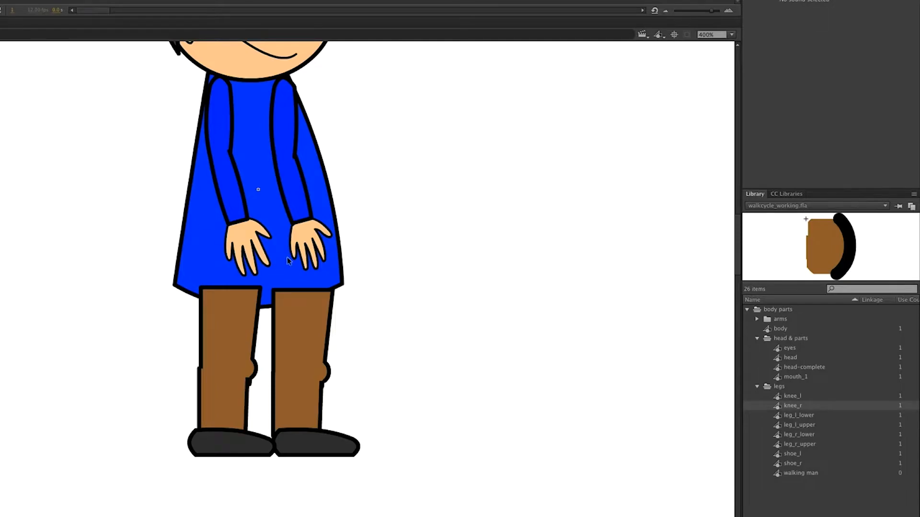
Step: Extend all layers of the walking man symbol to frame 12
scroll(303, 268, "up", 3)
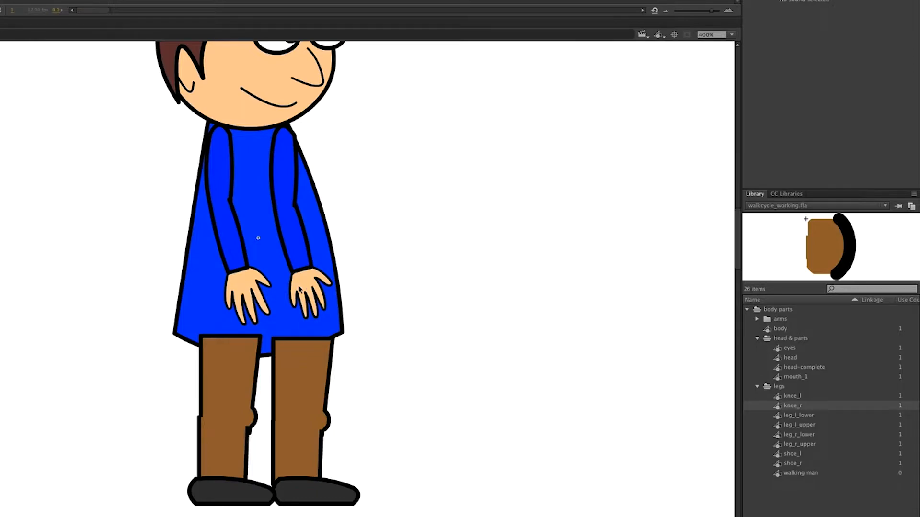
left_click(639, 188)
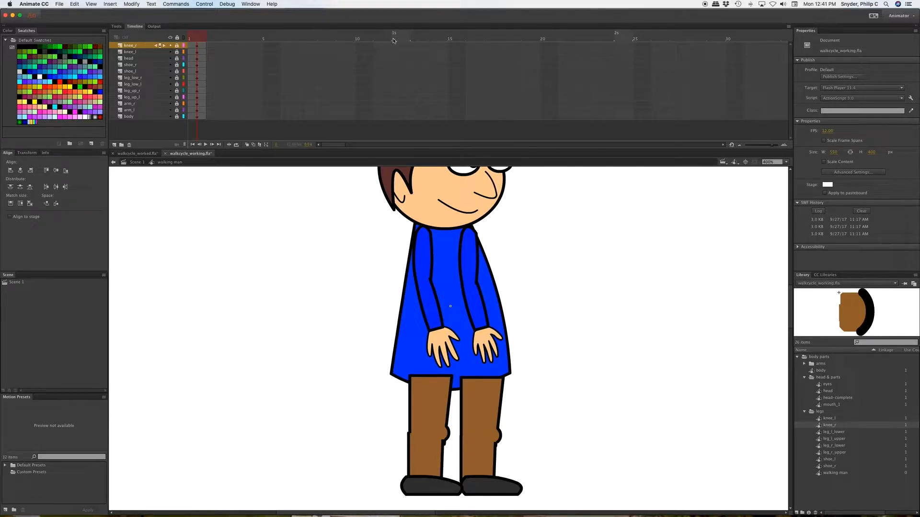
left_click_drag(399, 47, 400, 120)
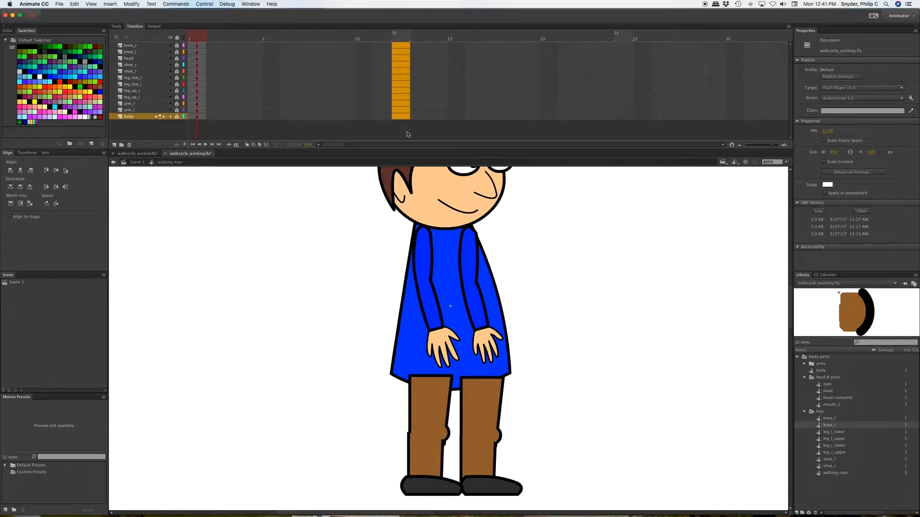
key("F6")
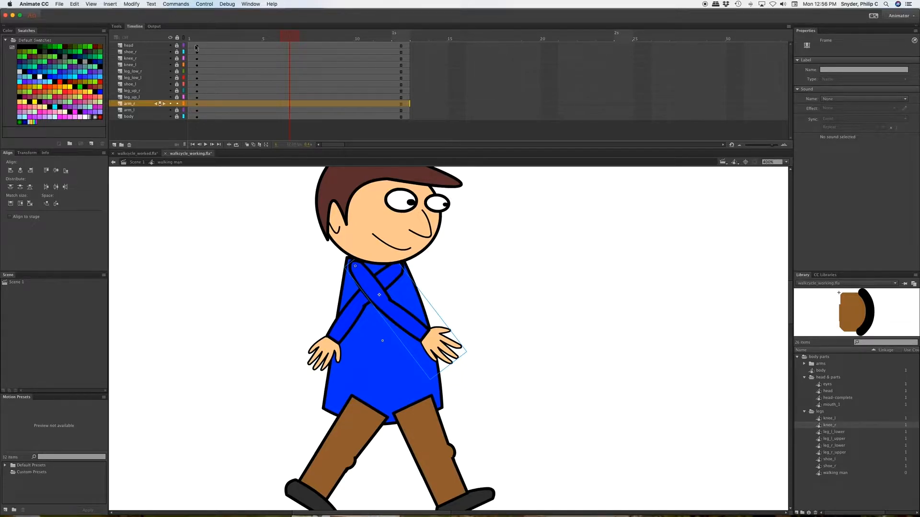
Step: Copy the frame 1 keyframes of all layers and paste them at frame 12
left_click_drag(196, 47, 202, 113)
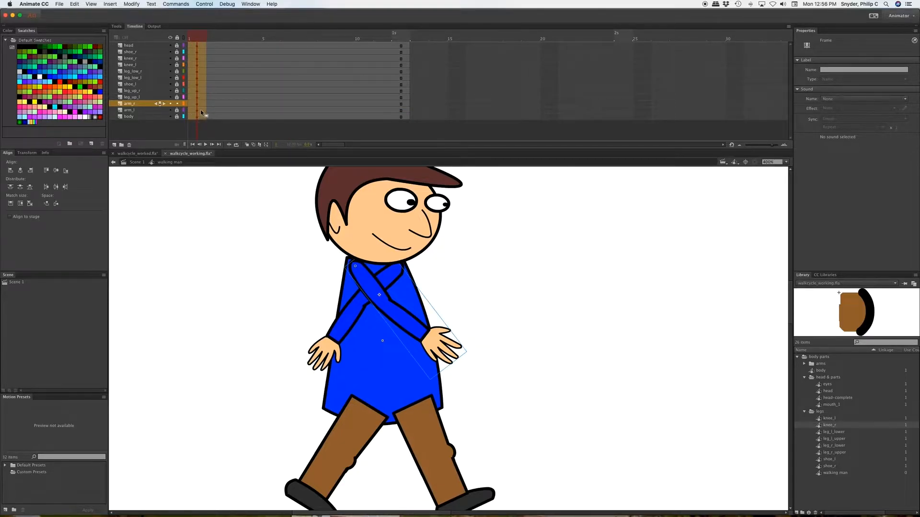
right_click(200, 81)
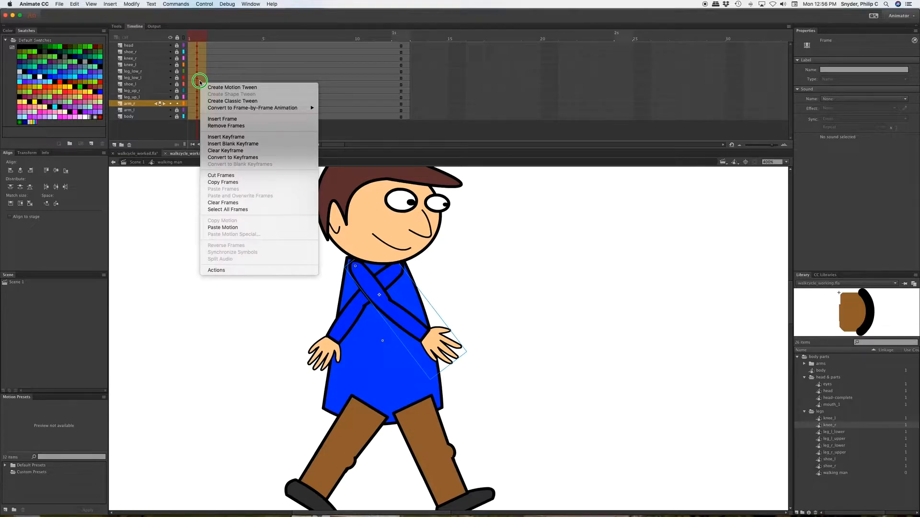
left_click(233, 183)
left_click_drag(402, 48, 401, 105)
right_click(401, 105)
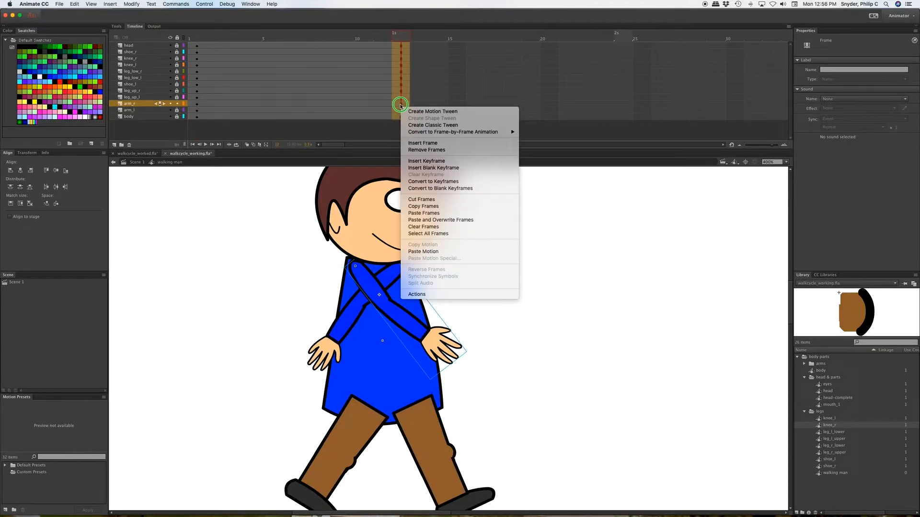
left_click(435, 213)
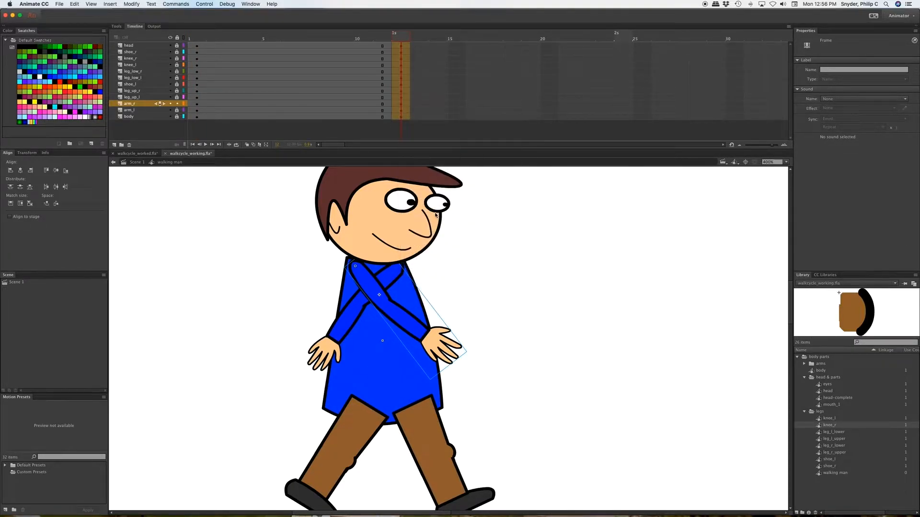
Step: Create classic tweens on all layers between the keyframes at frames 1 and 12
left_click(290, 46)
left_click_drag(290, 46, 290, 117)
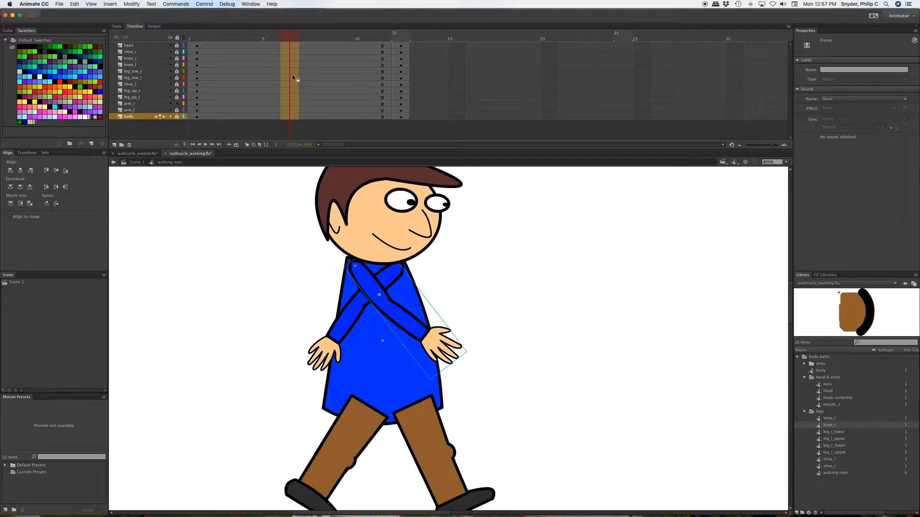
right_click(292, 75)
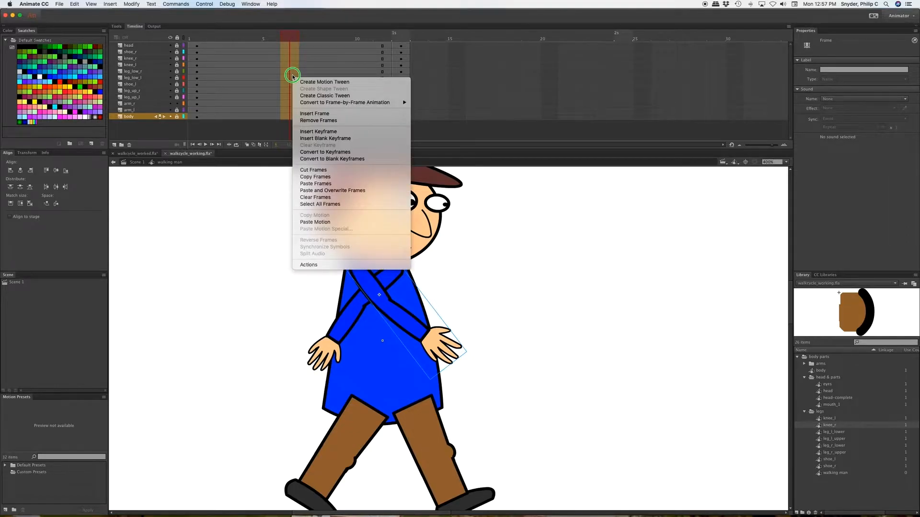
left_click(325, 95)
mouse_move(289, 33)
left_mouse_down()
mouse_move(387, 31)
mouse_move(296, 30)
left_mouse_up()
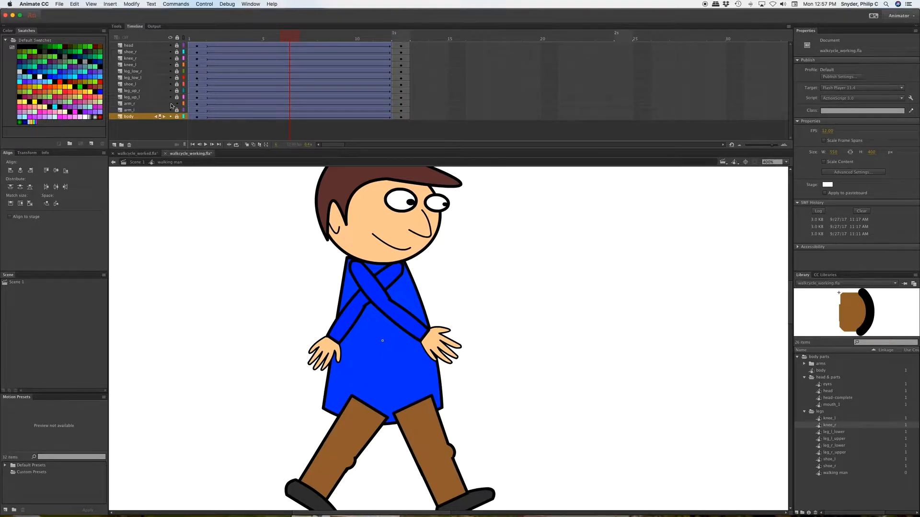
Step: Add a keyframe at frame 6 on the arm_r layer and rotate the arm backward behind the body
left_click(151, 105)
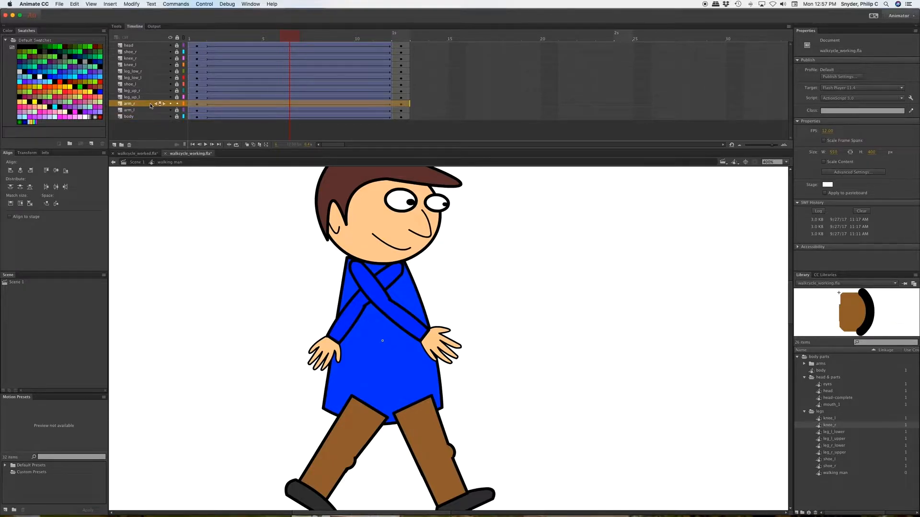
left_click(290, 104)
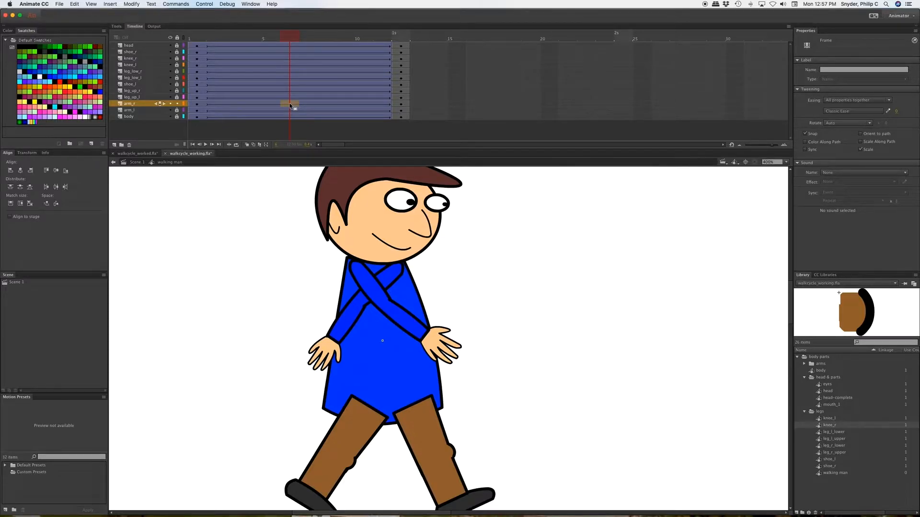
left_click(289, 105)
left_click(418, 332)
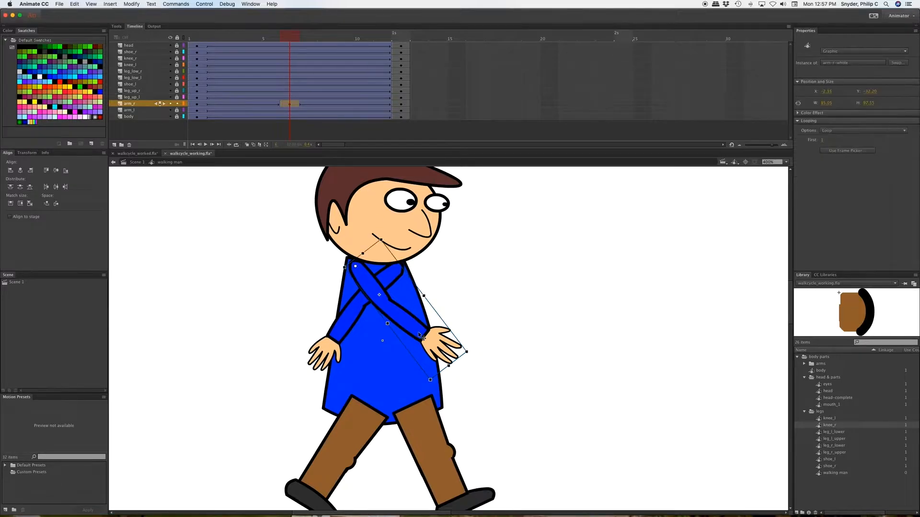
left_click_drag(472, 357, 290, 365)
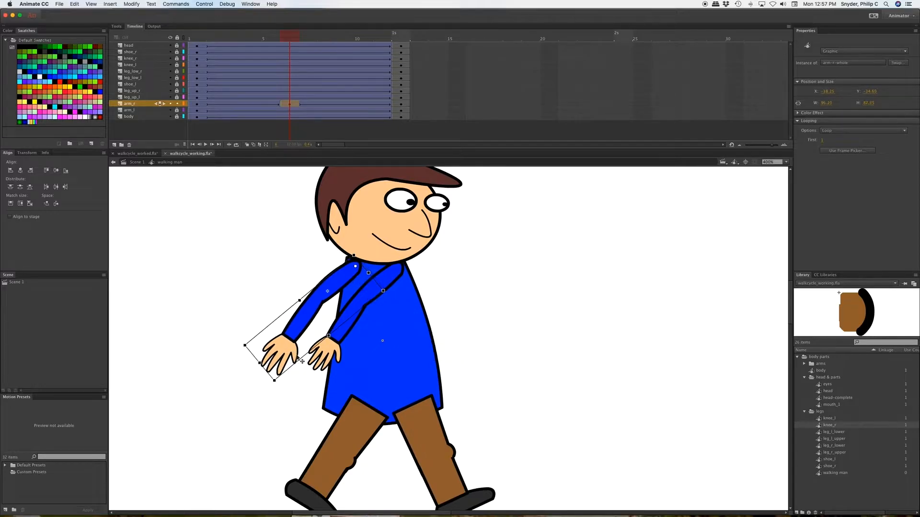
left_click_drag(287, 40, 195, 38)
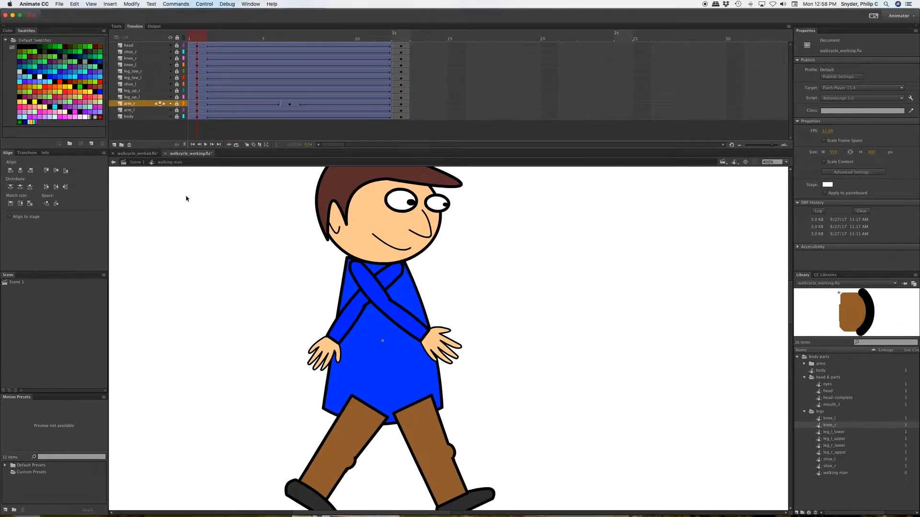
Step: Add a keyframe at frame 6 on the arm_l layer and rotate the arm forward in front of the body
left_click(289, 111)
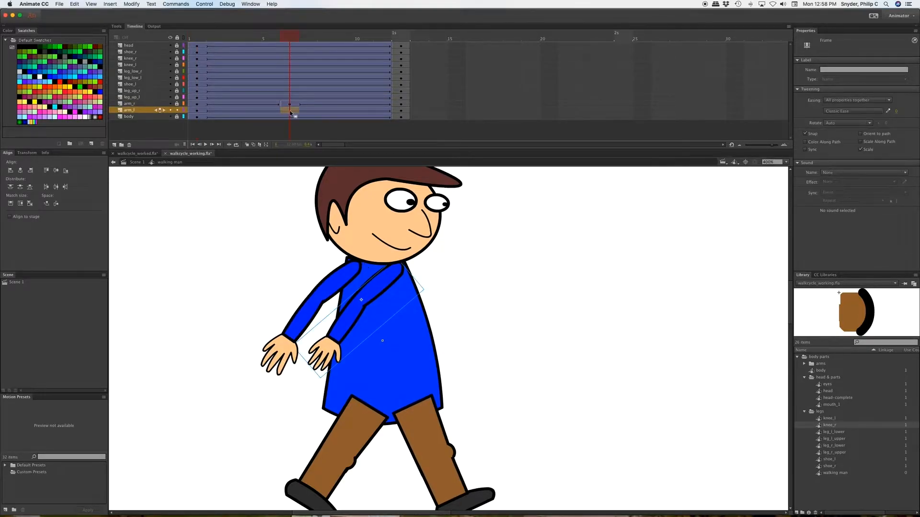
key("F6")
left_click_drag(318, 380, 506, 355)
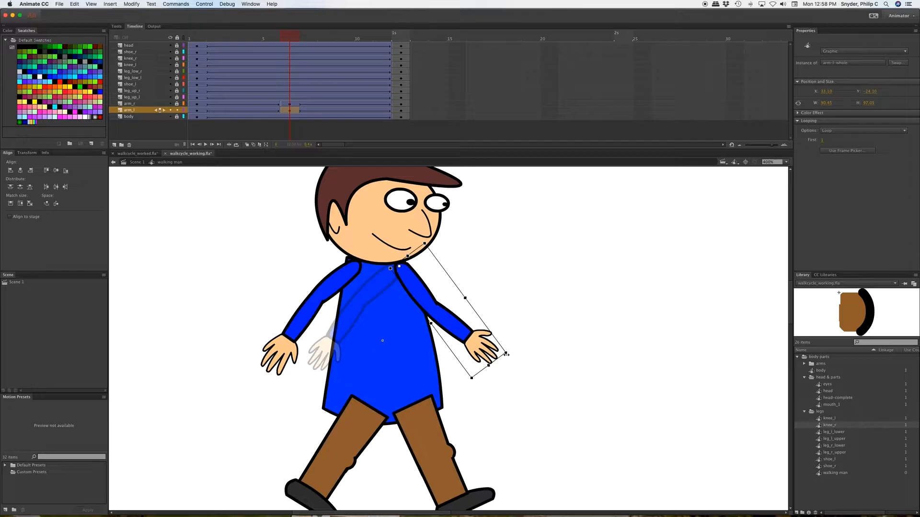
left_click_drag(288, 38, 184, 40)
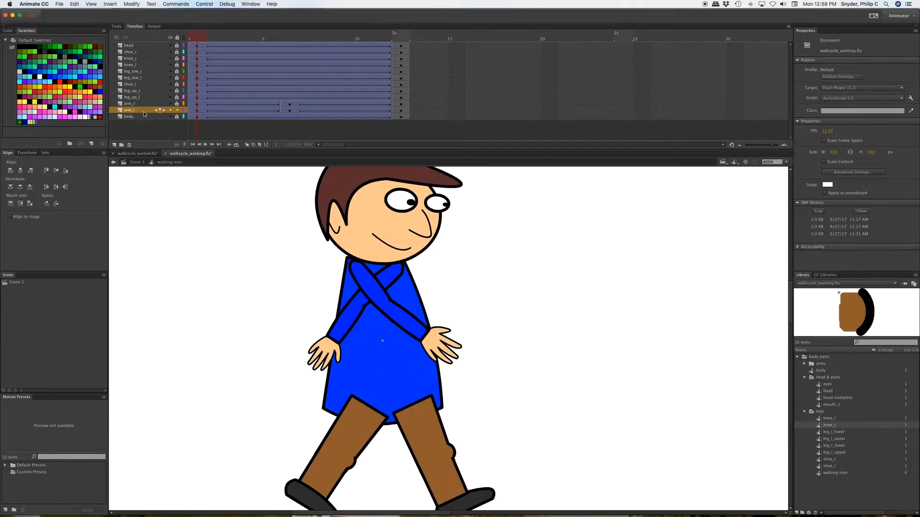
Step: Move the arm_l layer beneath the body layer so the arm sits behind the body, and lock it
left_click_drag(144, 112, 146, 125)
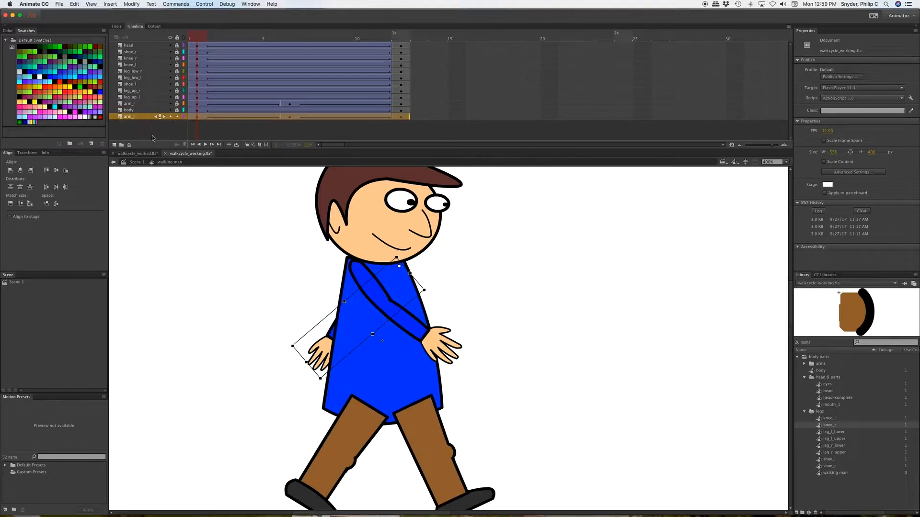
left_click(177, 116)
scroll(459, 268, "down", 3)
scroll(459, 269, "up", 3)
scroll(459, 270, "down", 2)
scroll(459, 271, "down", 2)
scroll(459, 270, "up", 2)
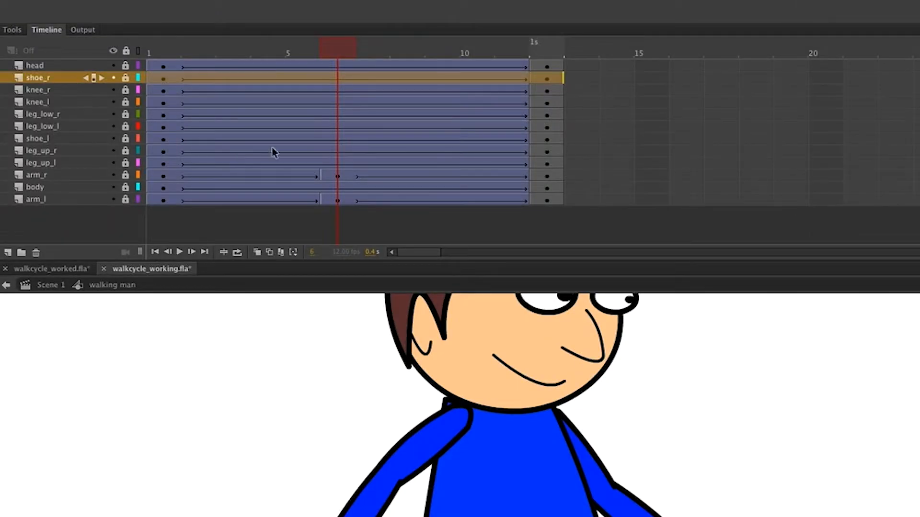
Step: Insert keyframes at frame 6 on the shoe_r, knee_r, leg_low_r and leg_up_r layers
left_click(336, 78)
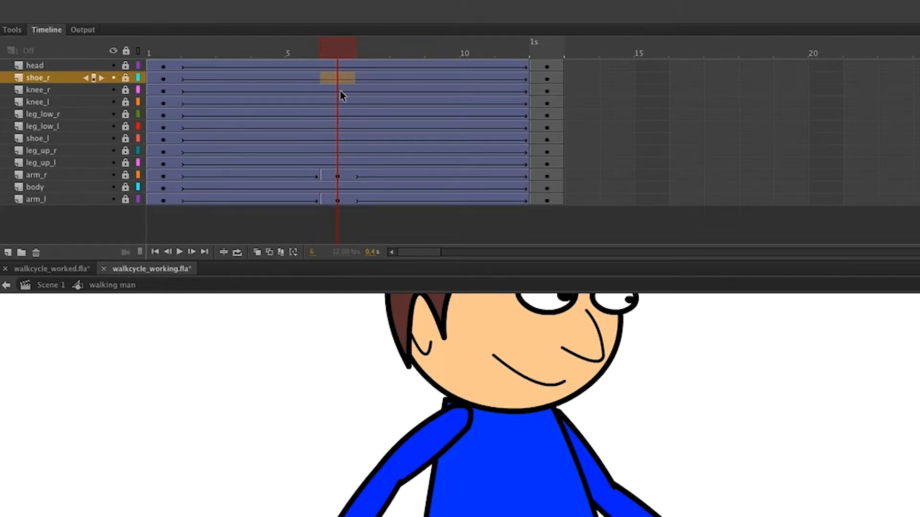
left_click_drag(337, 90, 337, 96)
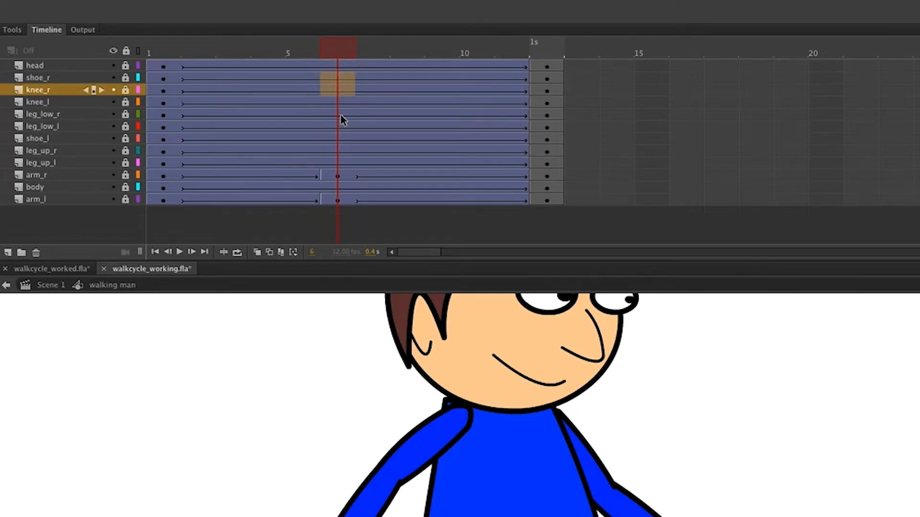
left_click(340, 115, "ctrl")
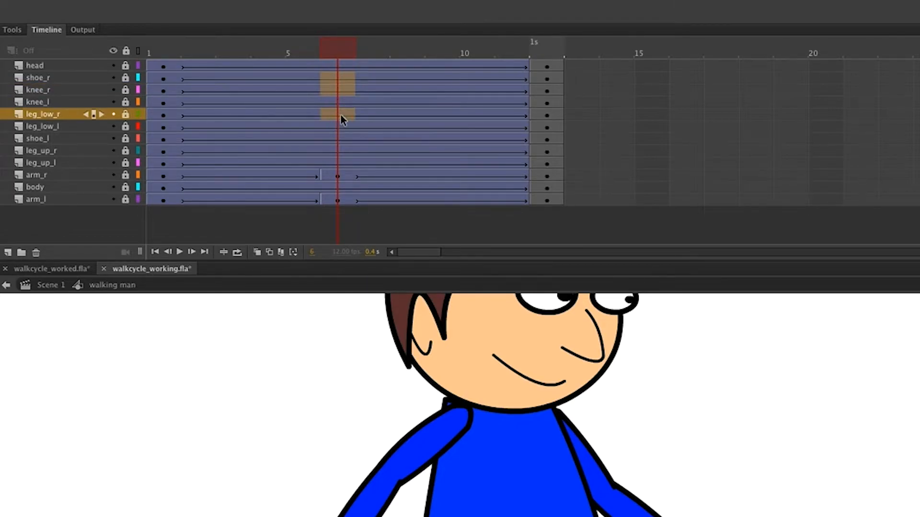
left_click(340, 151, "ctrl")
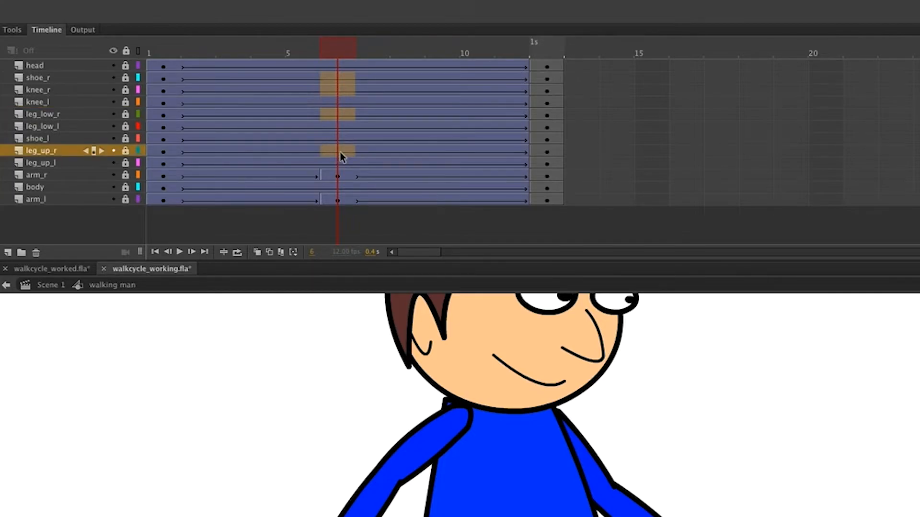
key("F6")
Step: Unlock all layers, select the right leg's upper, lower, knee and shoe parts at frame 6, and move their transformation point to the hip
left_click(126, 51)
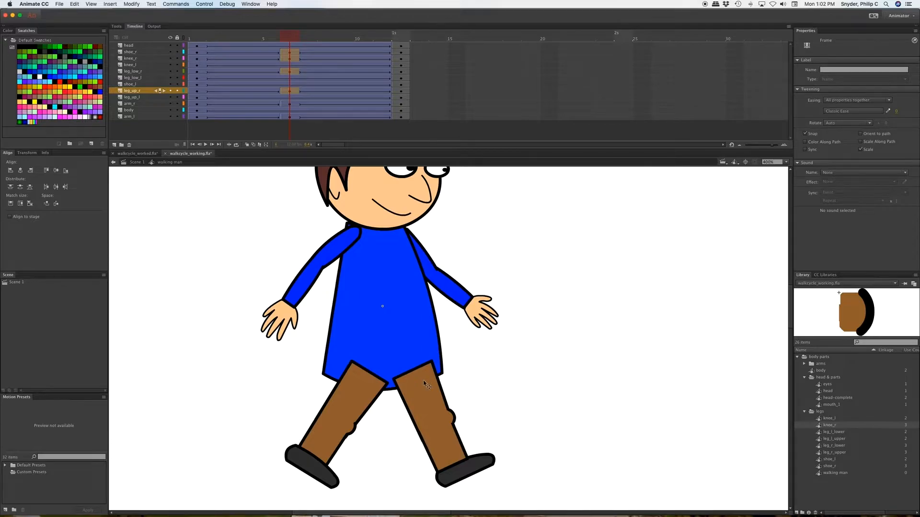
left_click(365, 393)
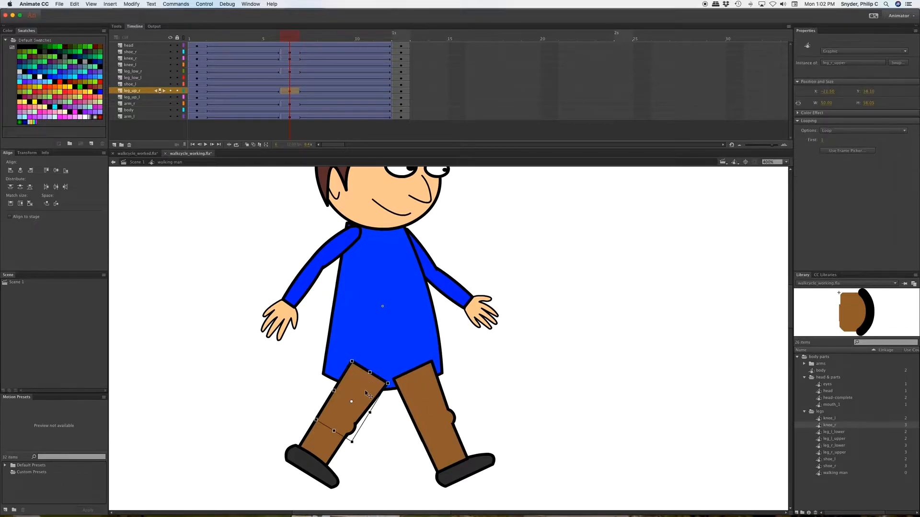
left_click(318, 433)
left_click(322, 471, "shift")
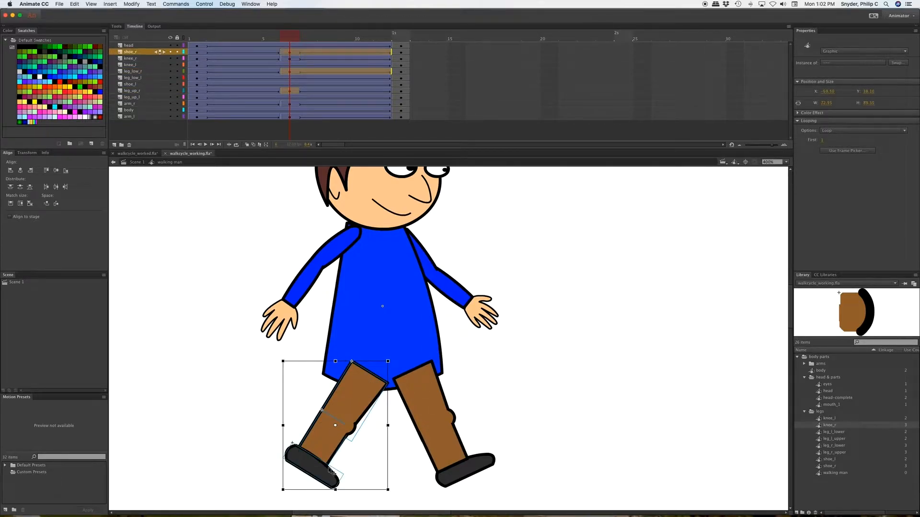
left_click(354, 434, "shift")
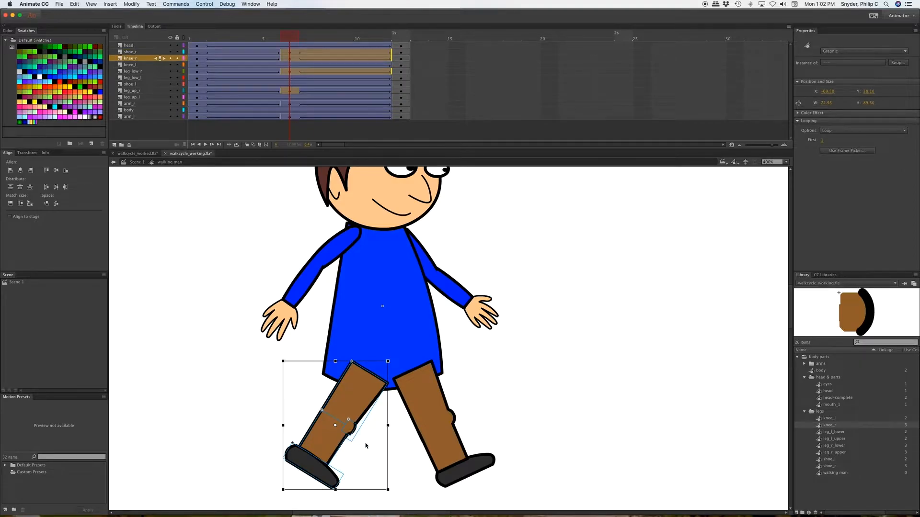
left_click(354, 392)
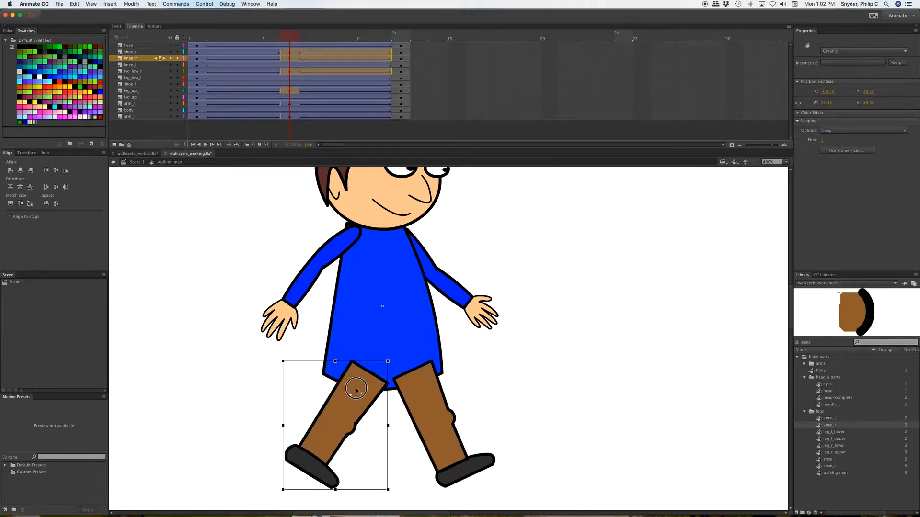
left_click(367, 372)
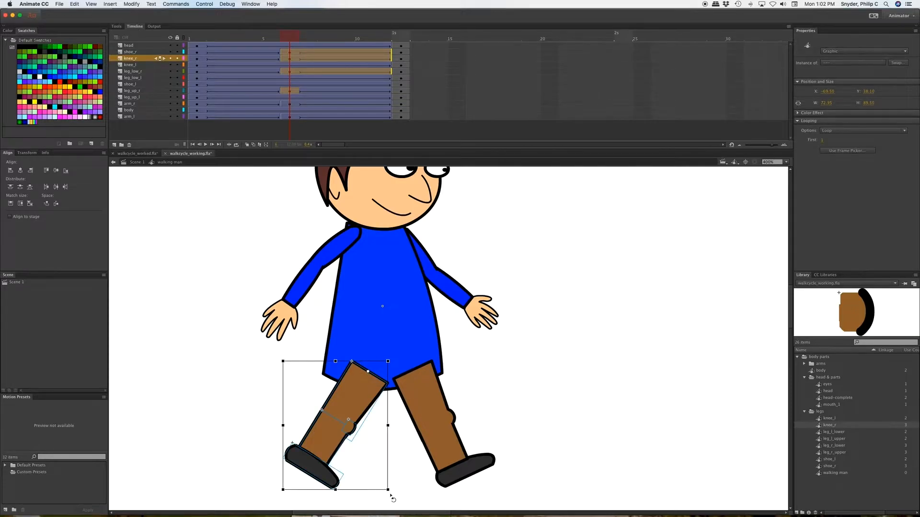
Step: Rotate the selected right leg forward about the hip at frame 6 and nudge it slightly toward the front of the body
left_click_drag(390, 493, 535, 446)
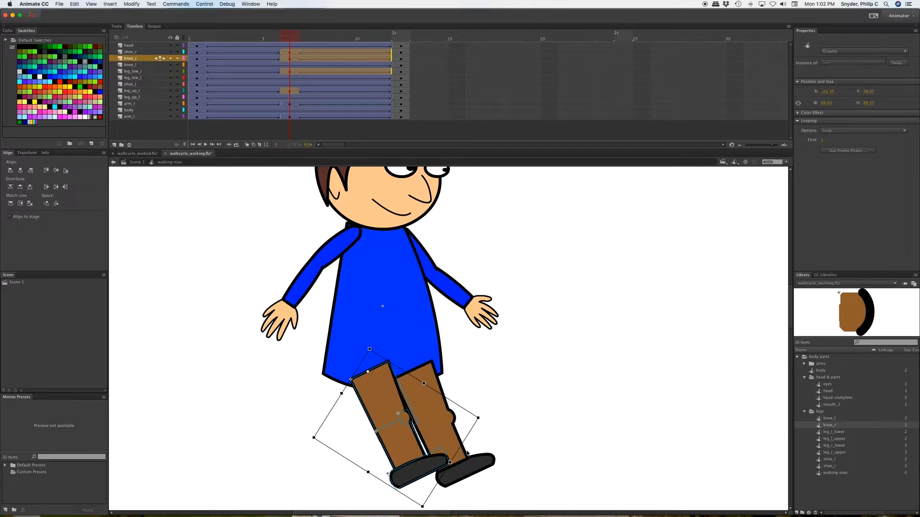
left_click_drag(481, 419, 482, 425)
key("Right")
key("Right")
key("Right")
key("Right")
key("Right")
key("Right")
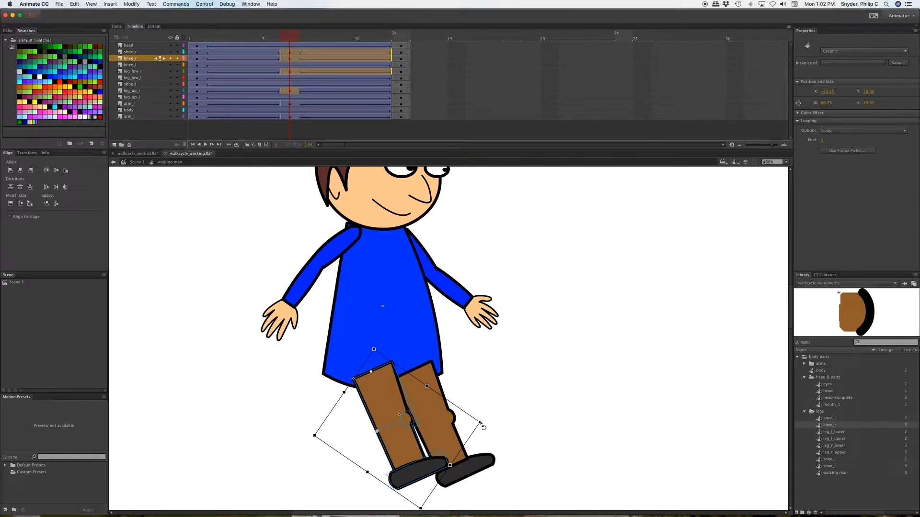
Step: Check the frame 1 pose and insert keyframes at frame 6 on the knee_l, leg_low_l, shoe_l and leg_up_l layers
mouse_move(291, 38)
left_mouse_down()
mouse_move(177, 37)
mouse_move(290, 37)
mouse_move(249, 46)
mouse_move(191, 41)
mouse_move(345, 36)
mouse_move(161, 40)
left_mouse_up()
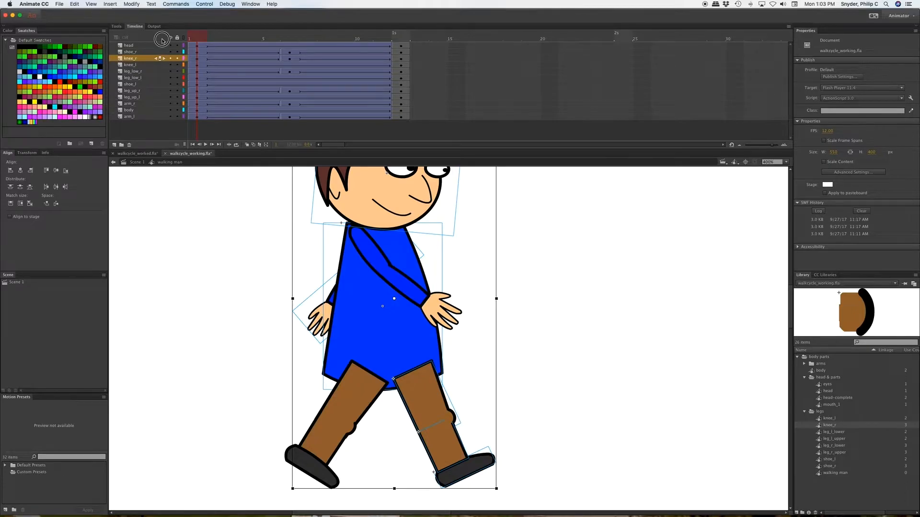
left_click_drag(162, 40, 163, 41)
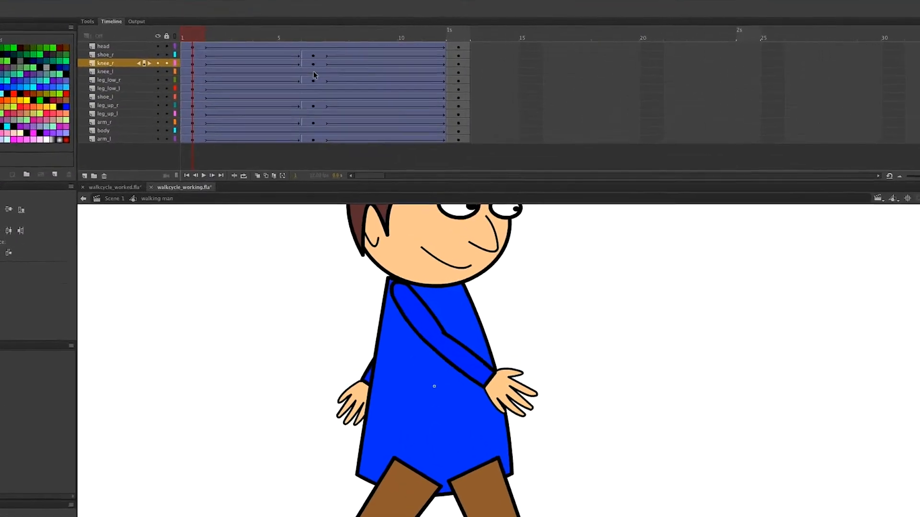
left_click(289, 65)
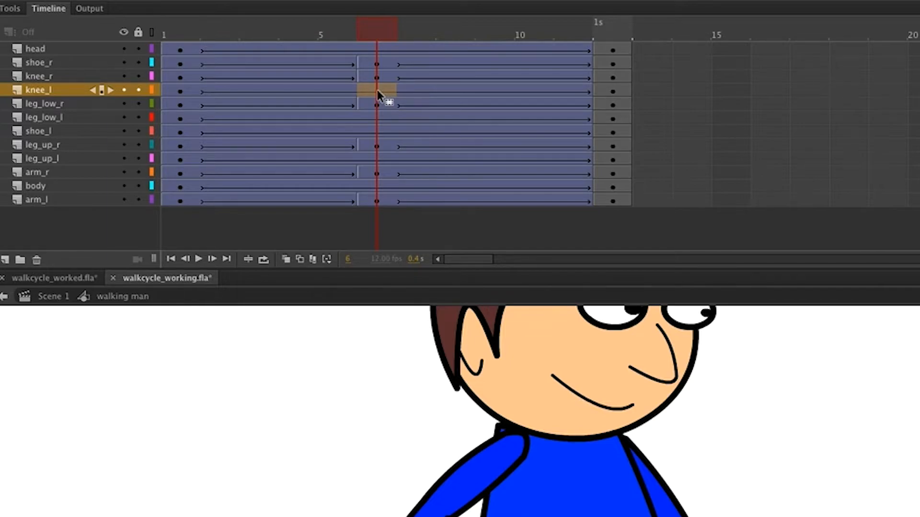
left_click(377, 120, "super")
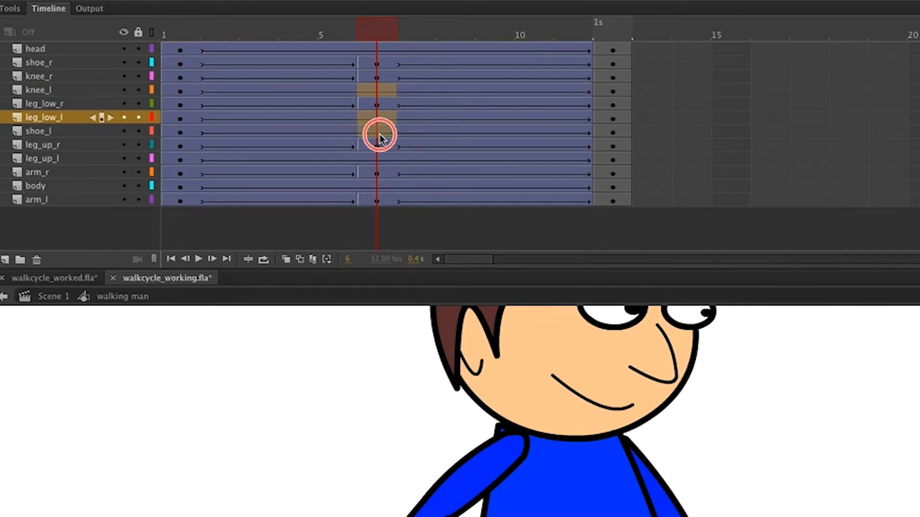
left_click(378, 133, "super")
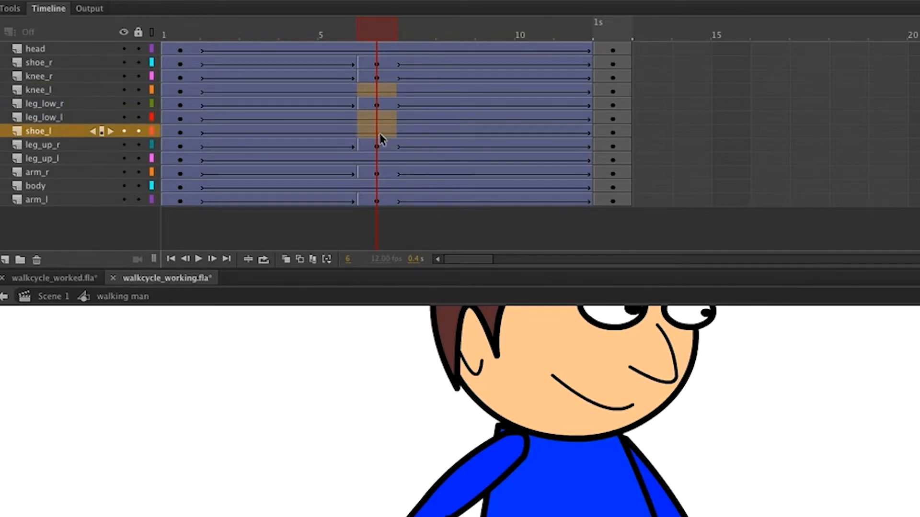
left_click(384, 160, "super")
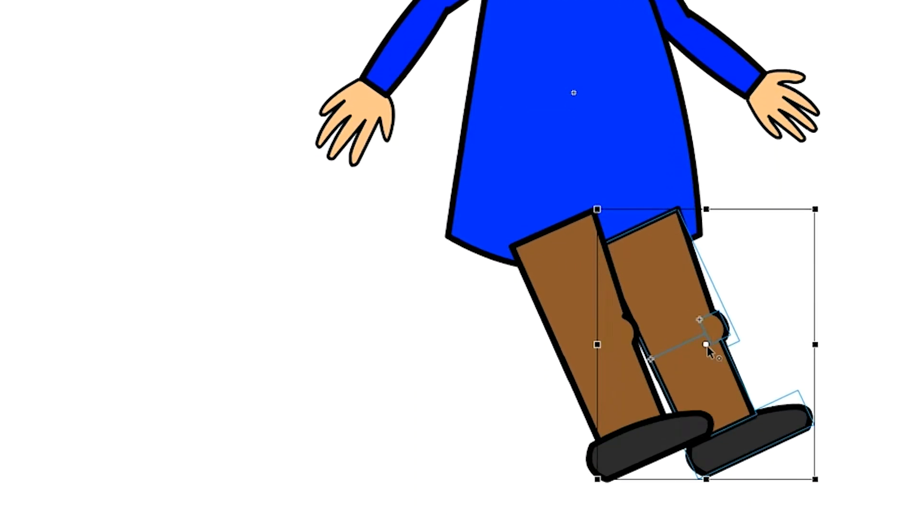
Step: Move the left leg's transformation point to the hip, rotate the leg backward at frame 6, and nudge it toward the back
left_click_drag(705, 346, 638, 228)
left_click_drag(821, 493, 554, 480)
key("Left")
key("Left")
key("Left")
key("Left")
key("Left")
key("Left")
key("Left")
key("Left")
key("Left")
key("Left")
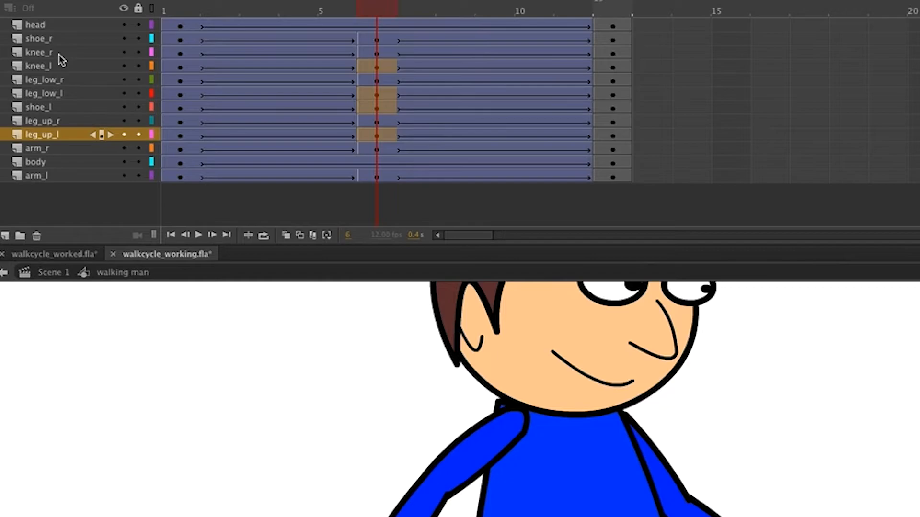
Step: Move the knee_l layer beneath the leg_low_r layer so the left knee sits behind the right leg
left_click(47, 65)
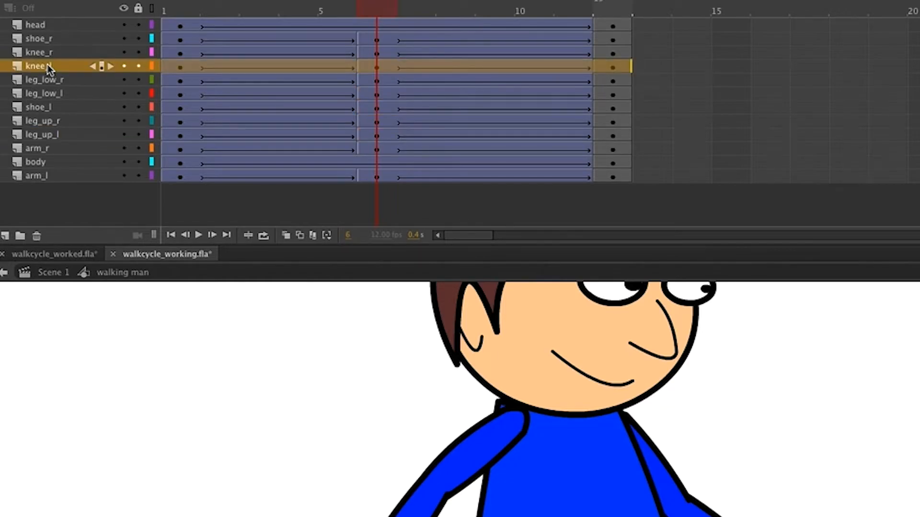
left_click_drag(47, 65, 52, 93)
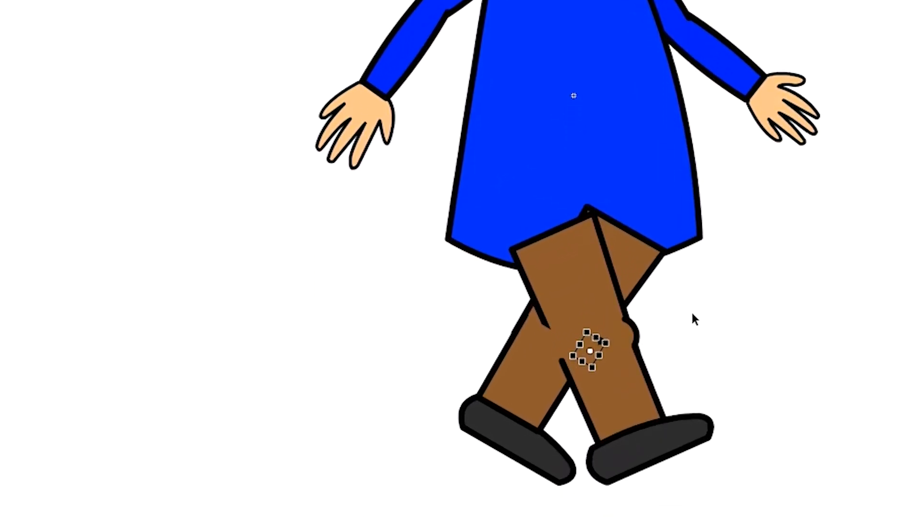
left_click(694, 318)
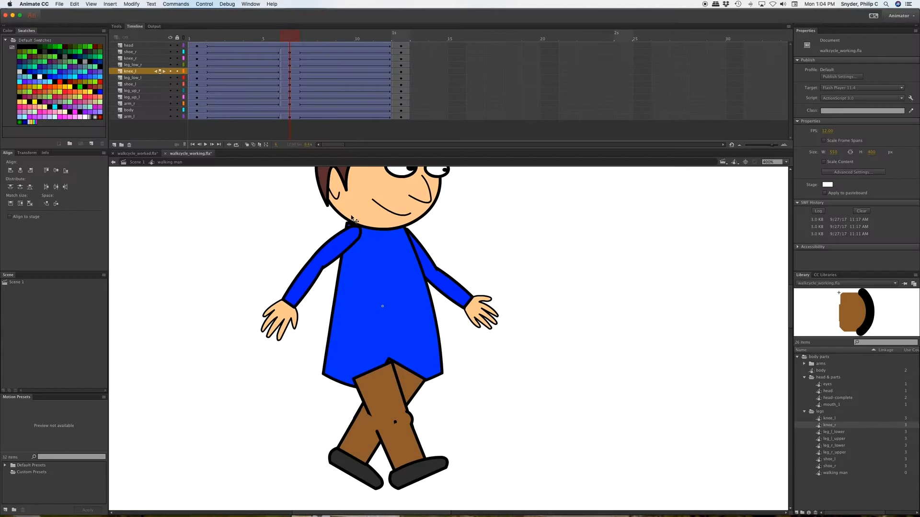
Step: Go to frame 3 and lock every layer except shoe_r, knee_r, leg_low_r and leg_up_r
left_click_drag(294, 39, 199, 35)
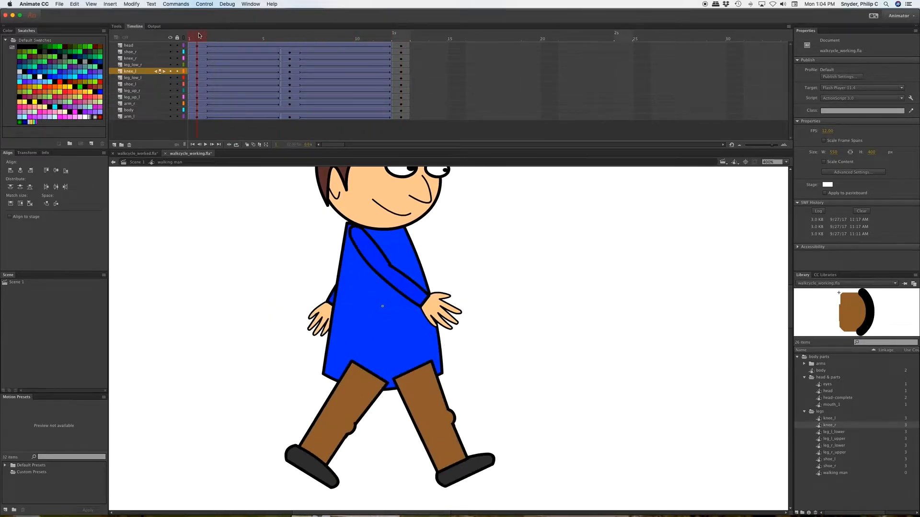
left_click(236, 38)
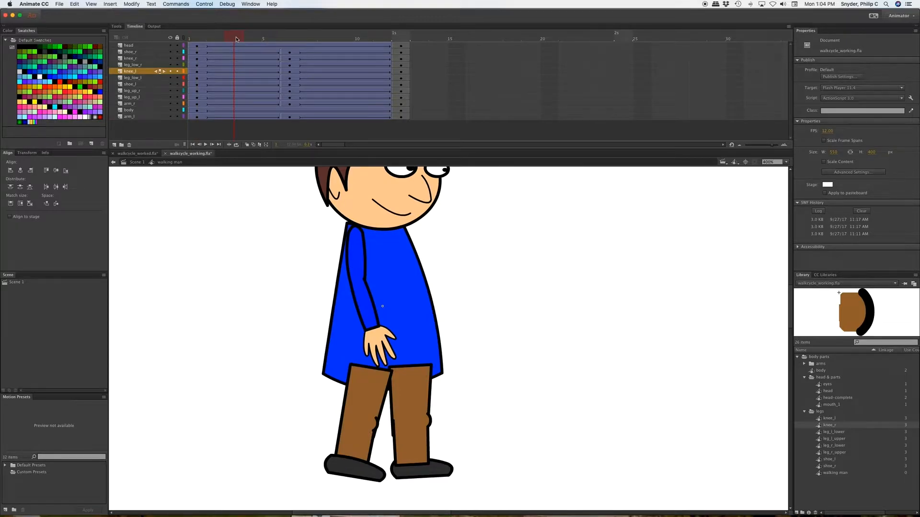
left_click(197, 38)
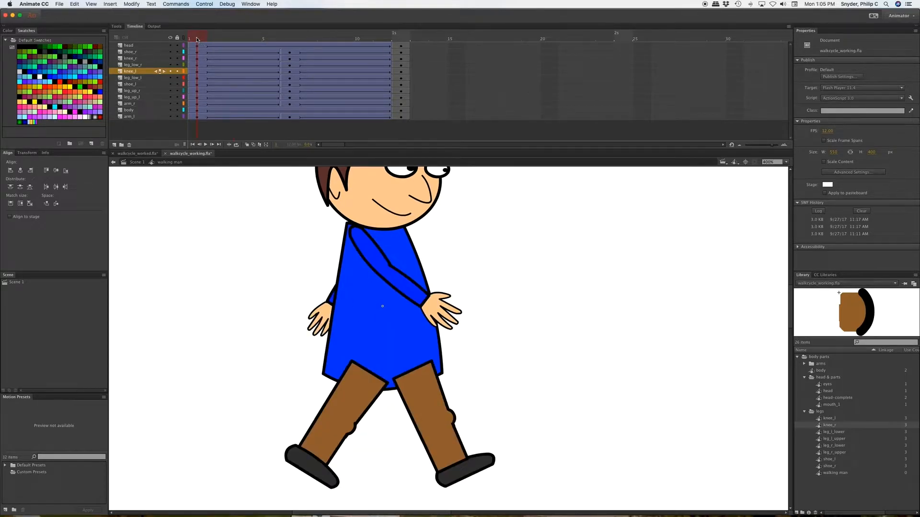
left_click_drag(198, 38, 235, 45)
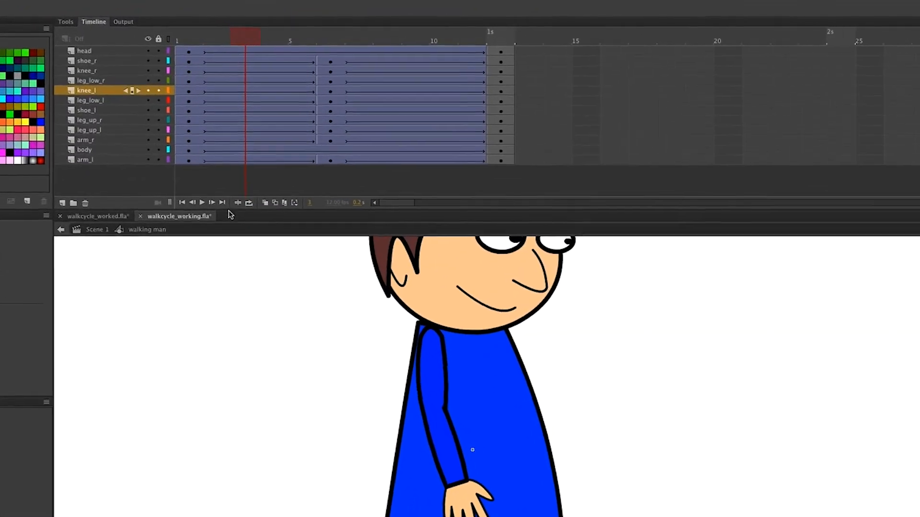
left_click(159, 39)
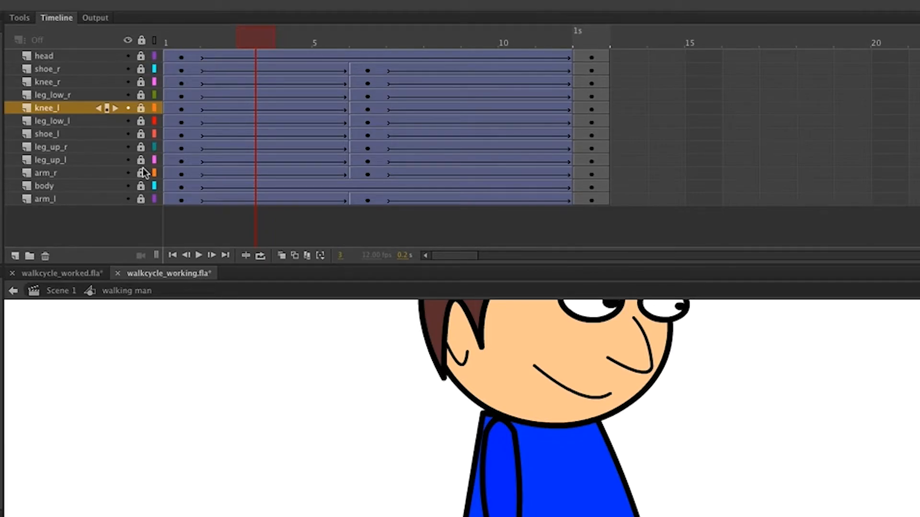
left_click(141, 82)
left_click(141, 95)
left_click(140, 147)
left_click(51, 147)
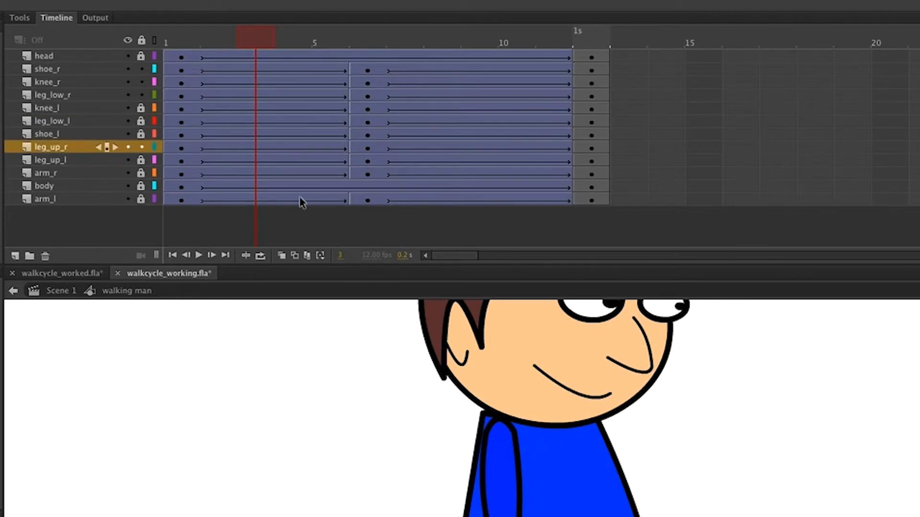
Step: Insert keyframes at frame 3 on the shoe_r, knee_r, leg_low_r and leg_up_r layers, and select only the upper right leg
left_click(257, 72)
left_click(256, 87, "shift")
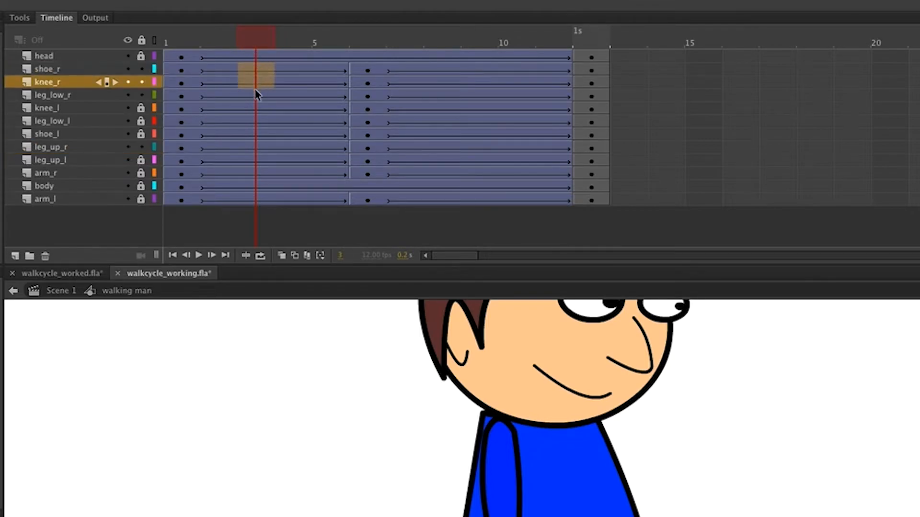
left_click(256, 98, "shift")
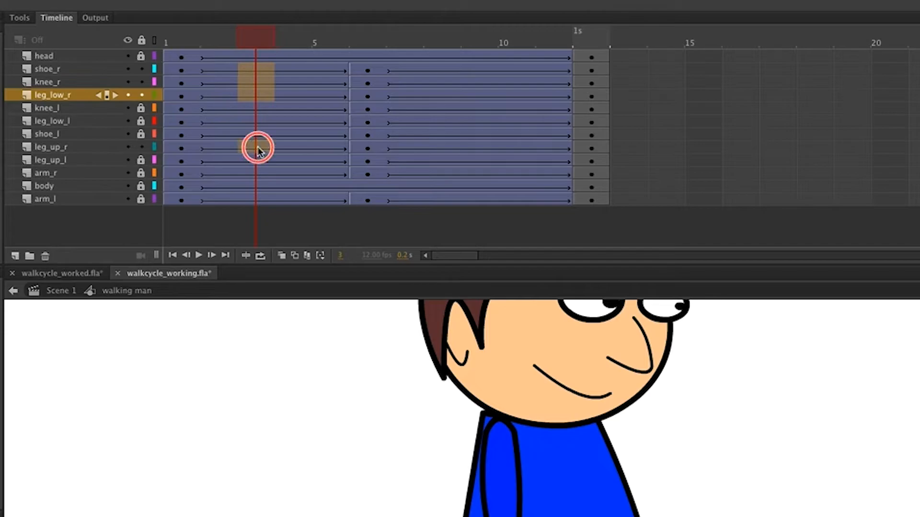
left_click(258, 149, "super")
key("F6")
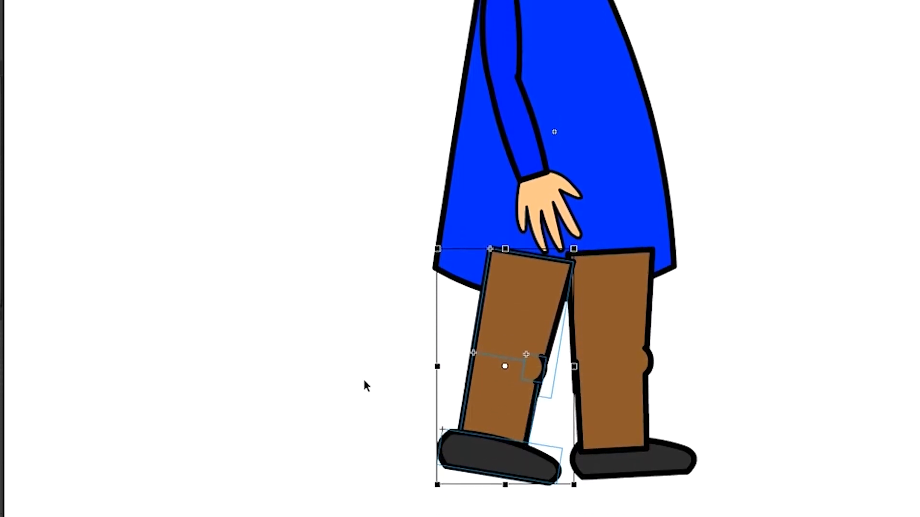
left_click(388, 376)
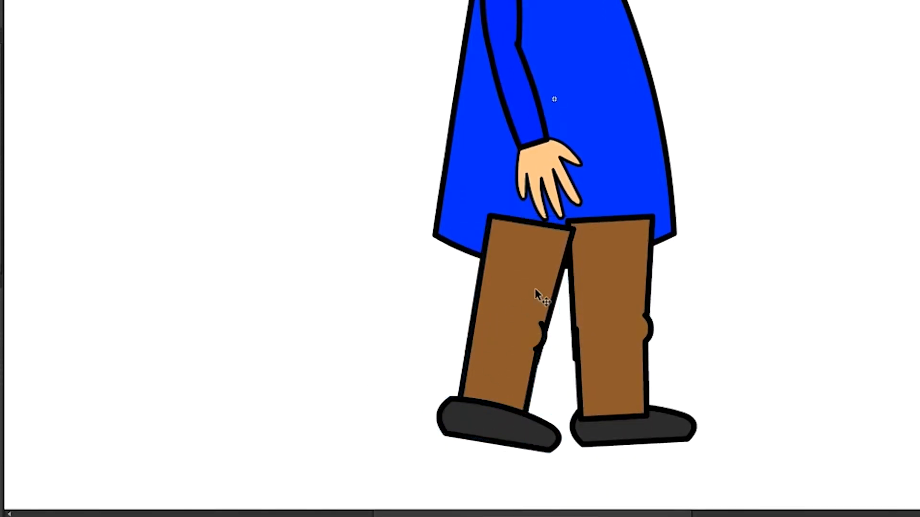
left_click(530, 298)
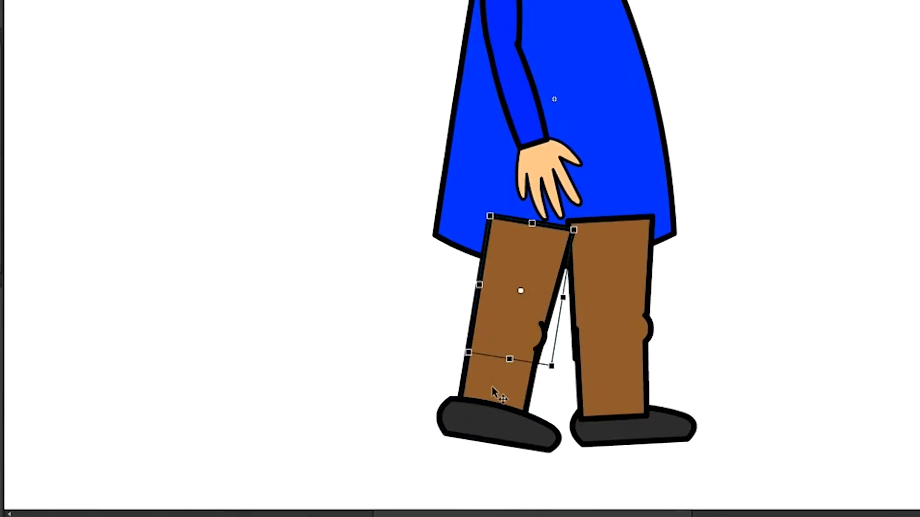
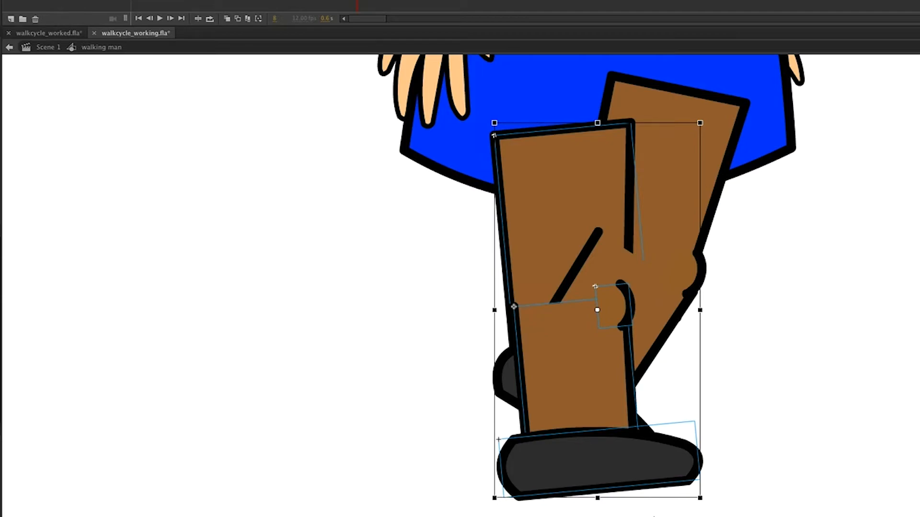
Step: Rotate the right leg at frame 8 until it stands upright with the shoe flat, and save the file
left_click_drag(703, 503, 682, 507)
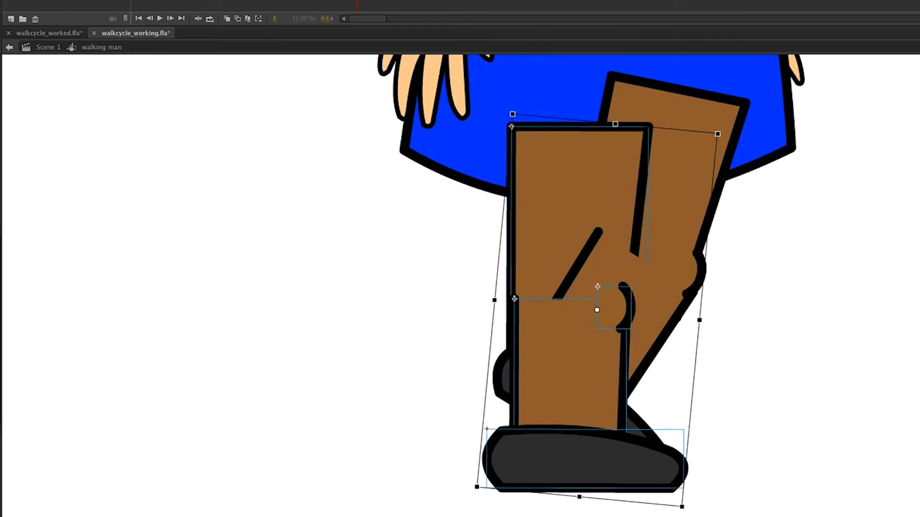
key("ctrl+s")
Step: Step through the walk cycle frame by frame from frame 1 and examine how both legs move
left_click_drag(356, 2, 146, 2)
key("period")
key("period")
key("period")
key("period")
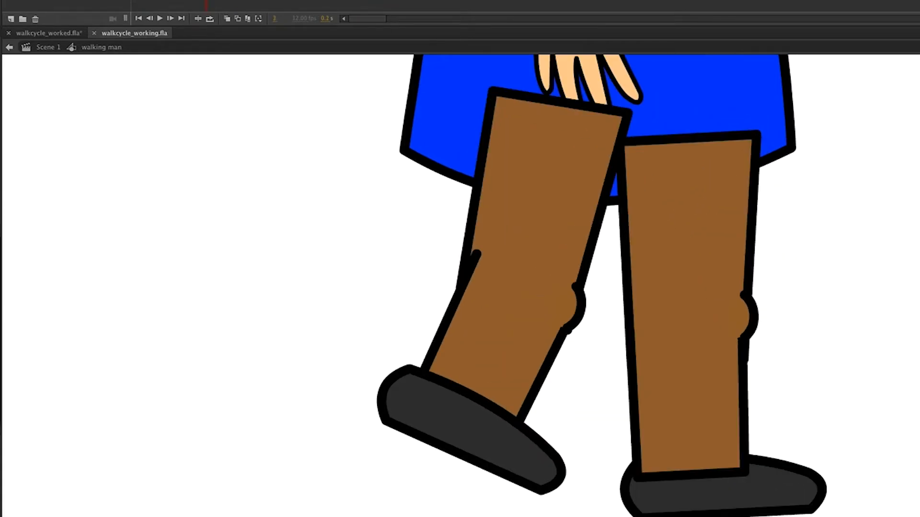
key("period")
key("period")
key("period")
key("period")
key("period")
key("period")
key("period")
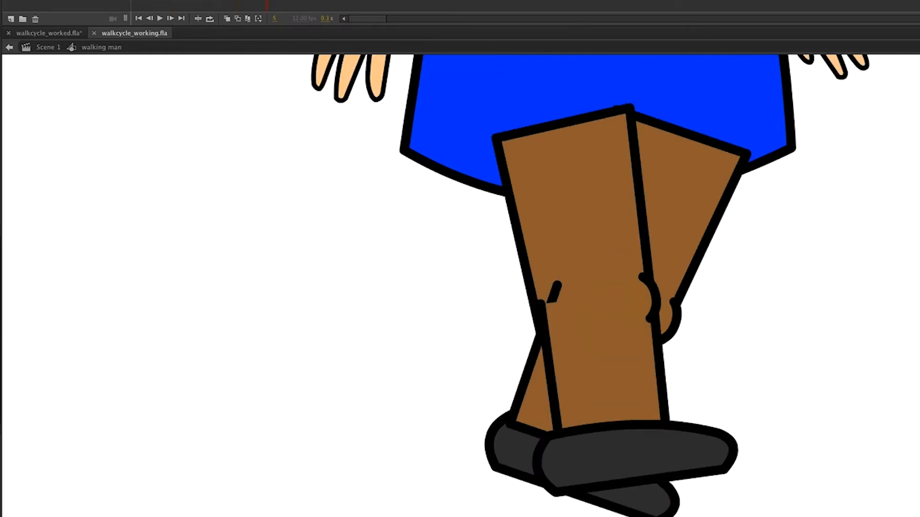
left_click_drag(401, 39, 243, 41)
key("super+minus")
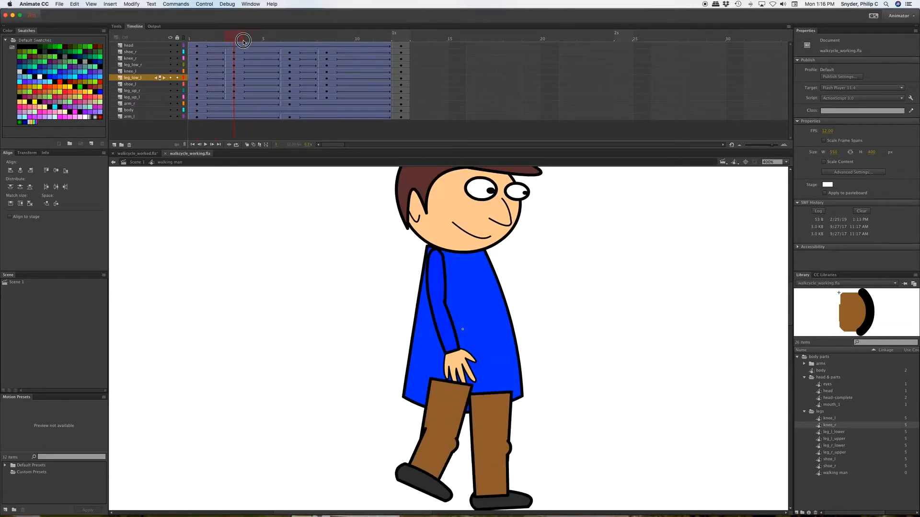
Step: Move the body layer directly below head, place arm_r between head and body, and check the stacking through frame 7
left_click(197, 110)
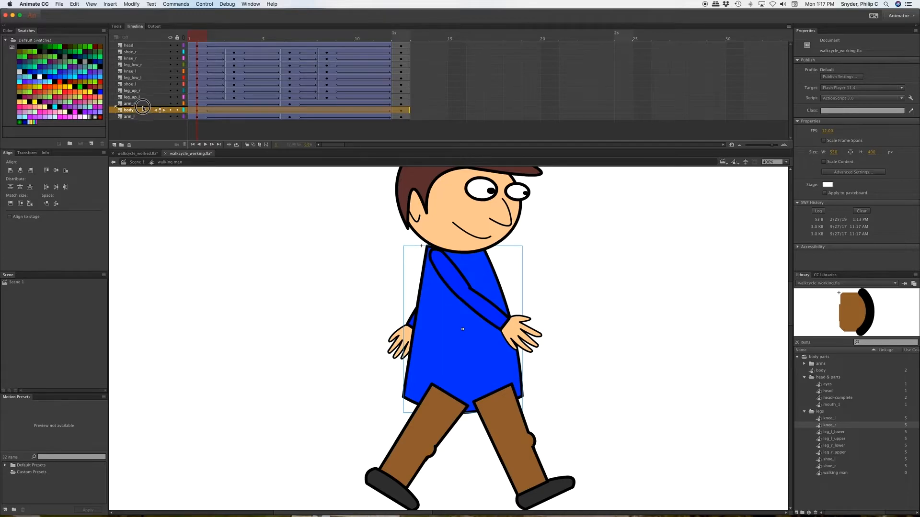
left_click_drag(145, 83, 149, 53)
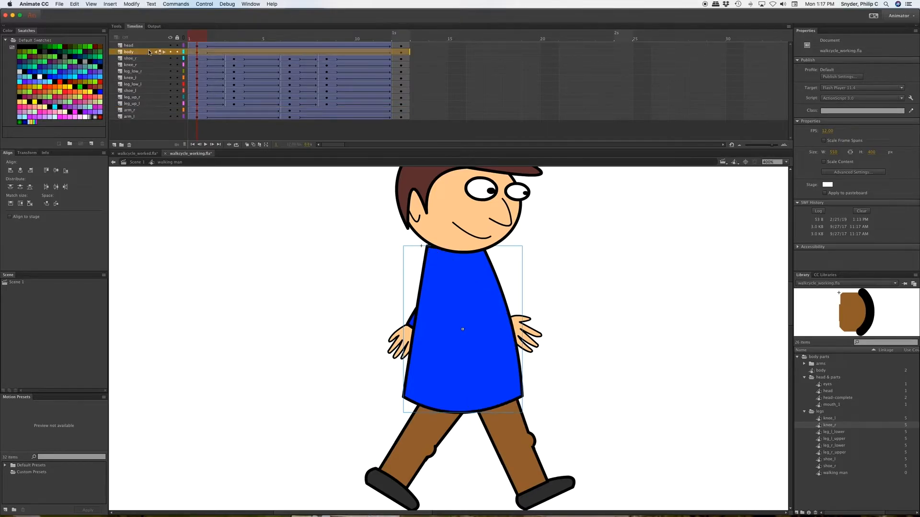
left_click_drag(141, 110, 152, 52)
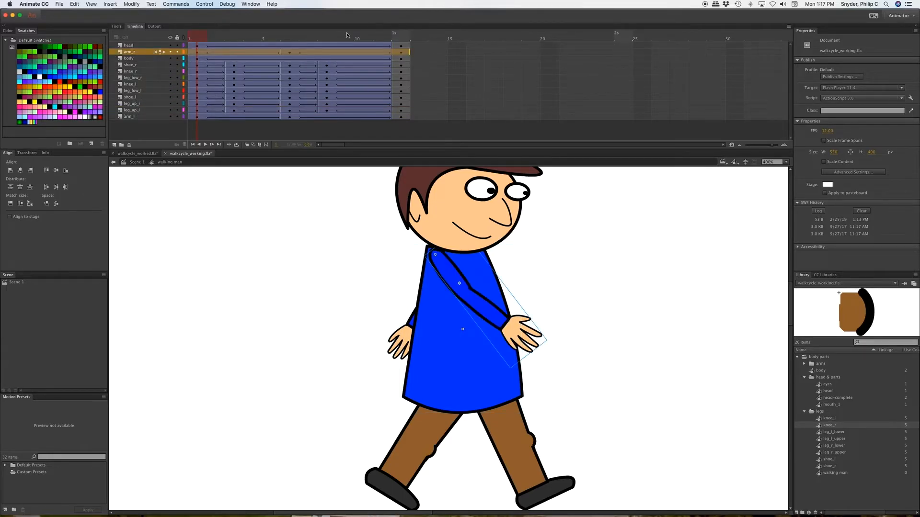
left_click_drag(201, 39, 308, 49)
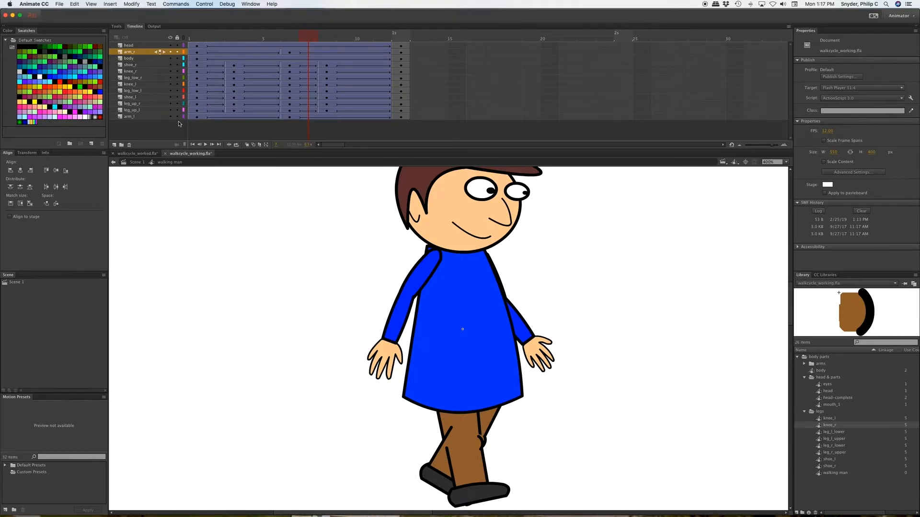
Step: Move the leg_low_l and knee_l layers below leg_up_r, with knee_l directly above leg_low_l
left_click(144, 92)
left_click_drag(144, 92, 145, 109)
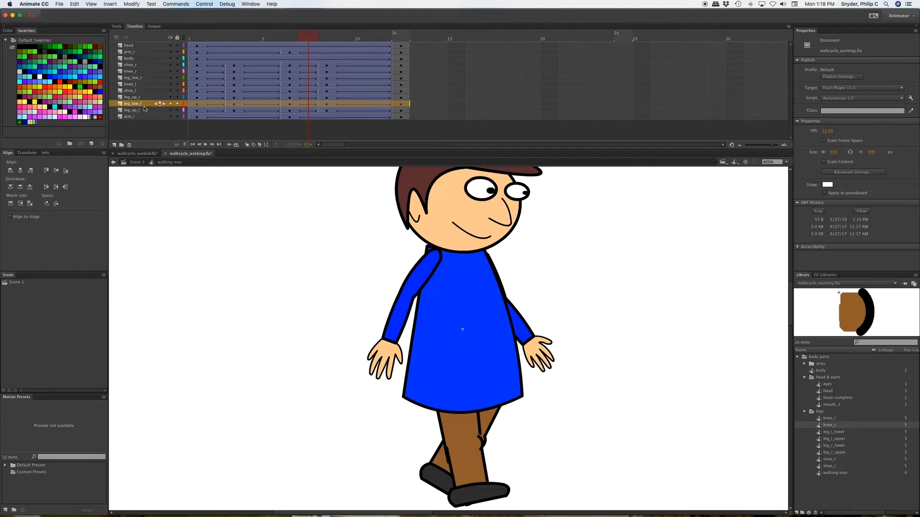
key("comma")
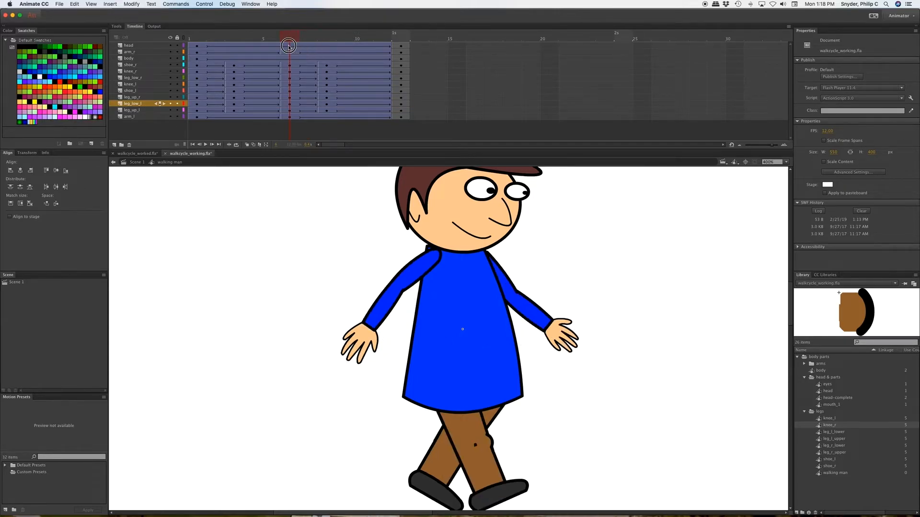
left_click(474, 445)
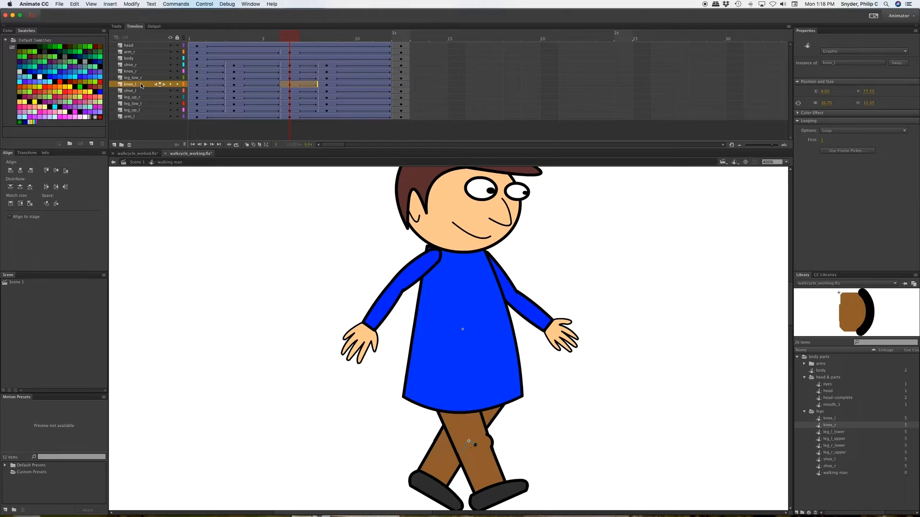
left_click_drag(141, 86, 142, 101)
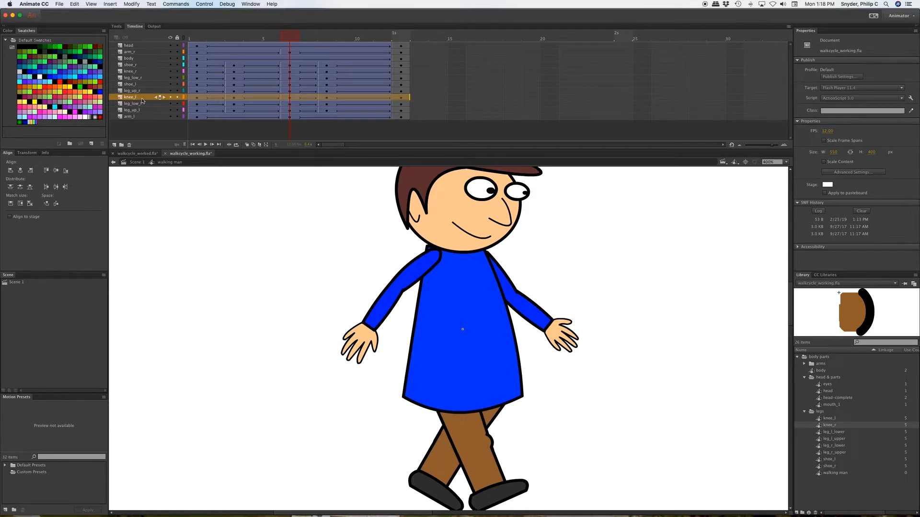
Step: Scrub through the walk cycle from frame 1 to frame 12 and examine how the limbs overlap
left_click(196, 39)
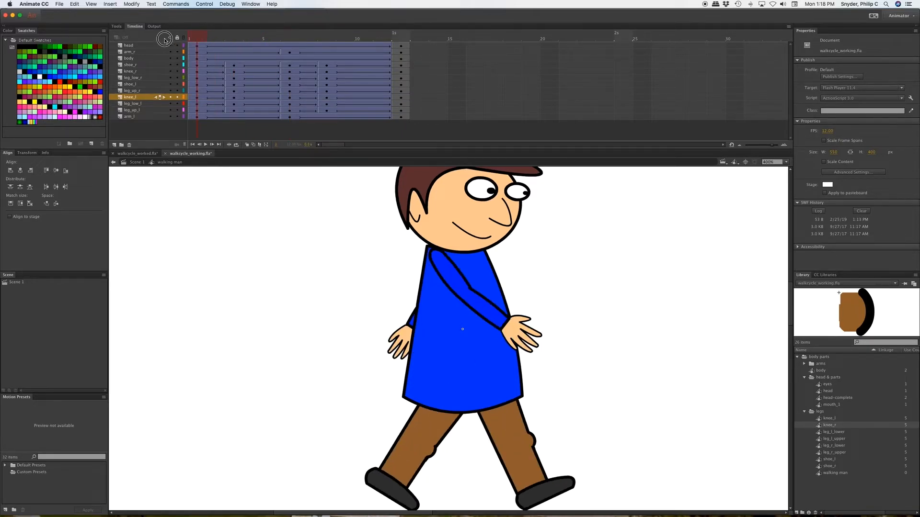
left_click_drag(196, 39, 178, 46)
left_click(231, 39)
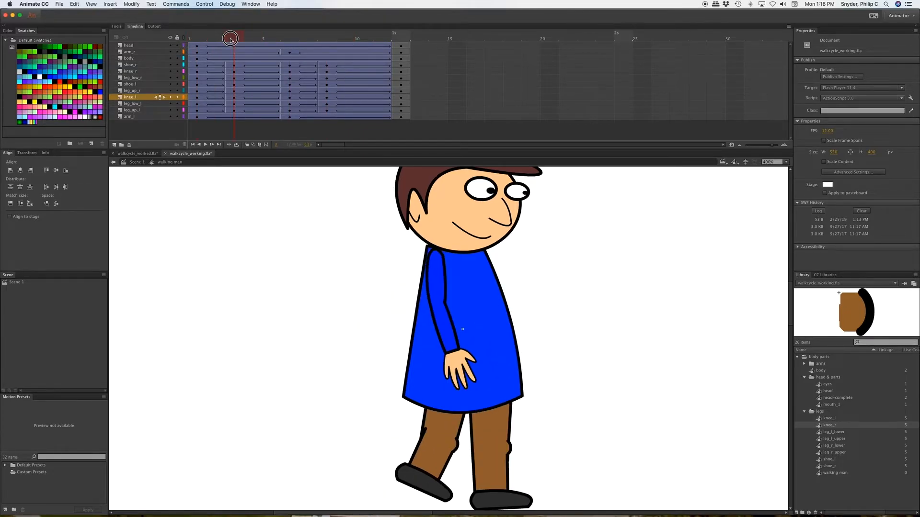
left_click_drag(230, 39, 250, 39)
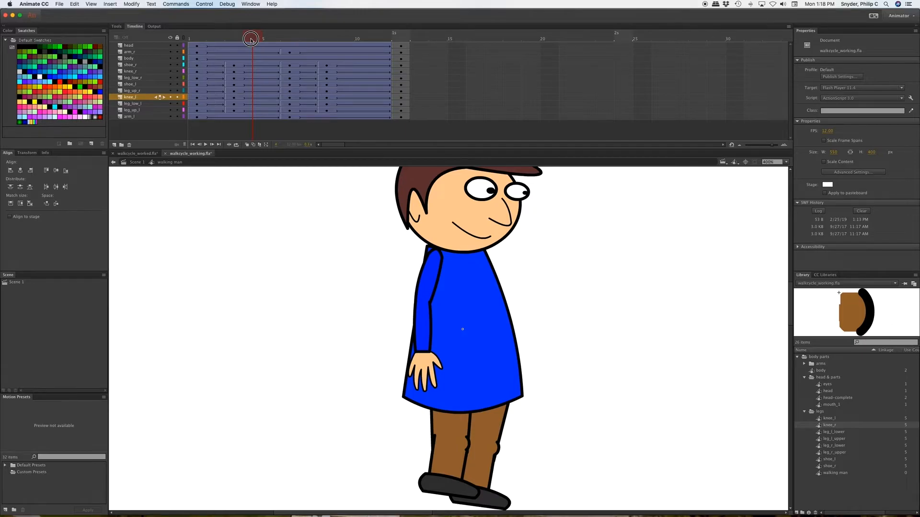
left_click_drag(251, 39, 370, 49)
left_click_drag(369, 49, 330, 47)
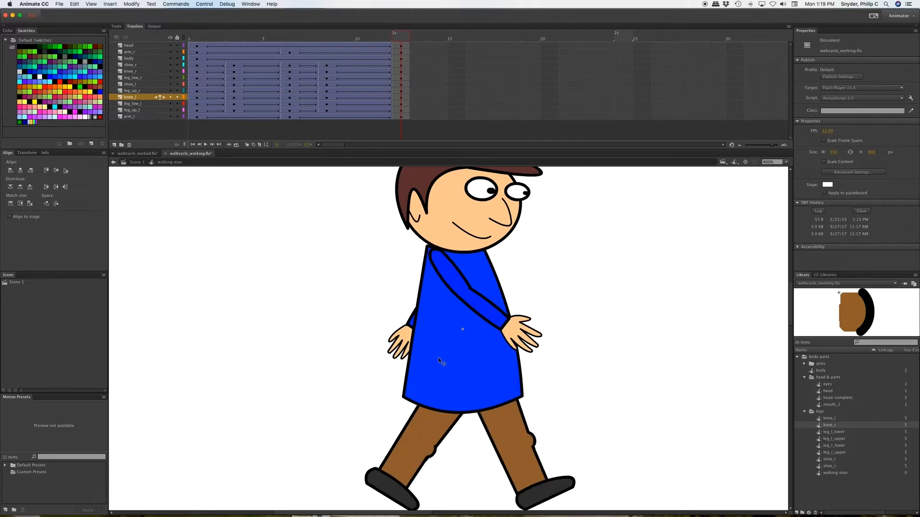
Step: Return to Scene 1, fit the stage in the window, and place the walking man symbol on the walkman layer
left_click(136, 163)
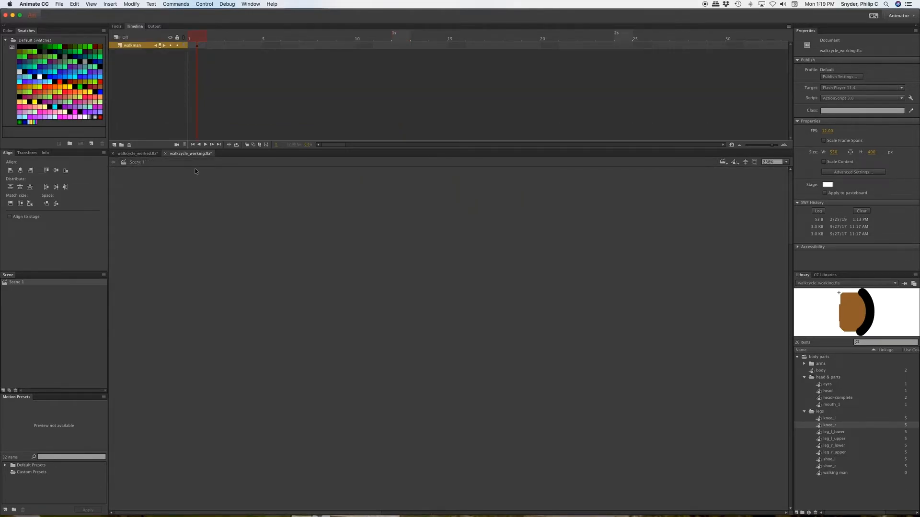
left_click(785, 162)
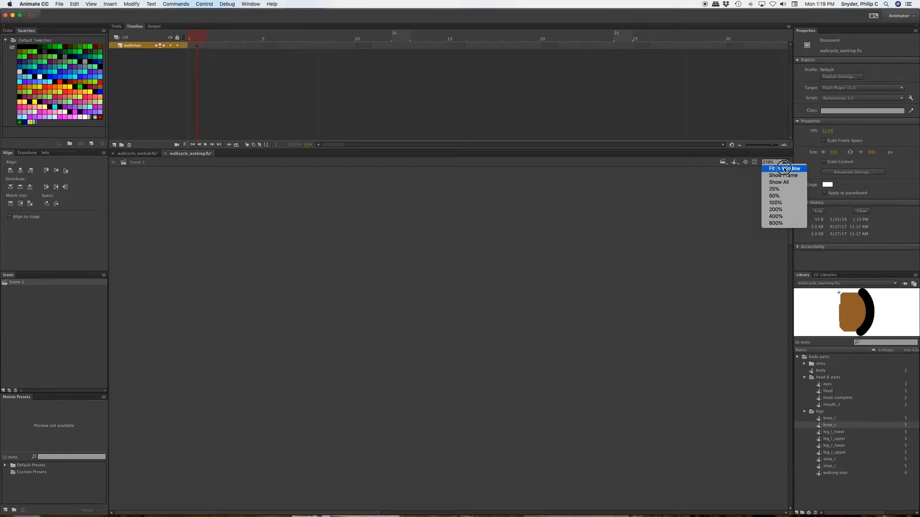
left_click(784, 170)
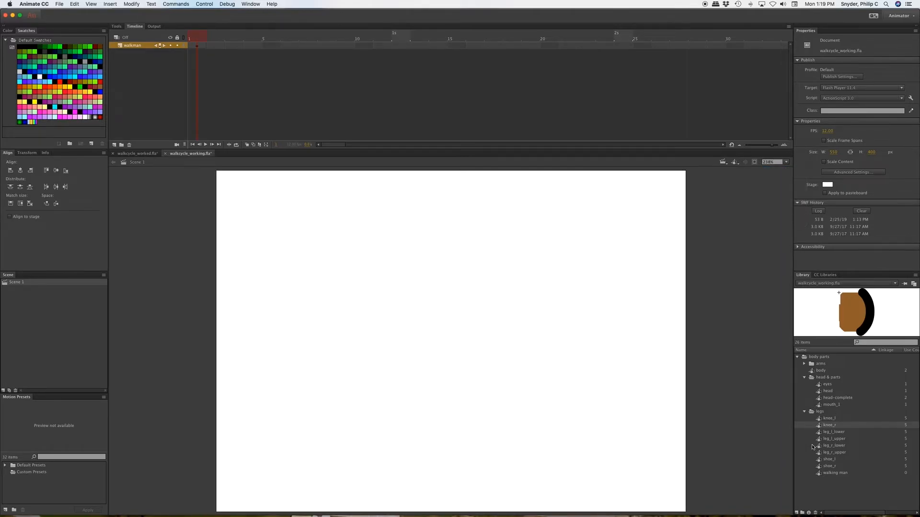
left_click_drag(819, 475, 445, 360)
Step: Extend the walkman layer to frame 12 by inserting frames
left_click(198, 39)
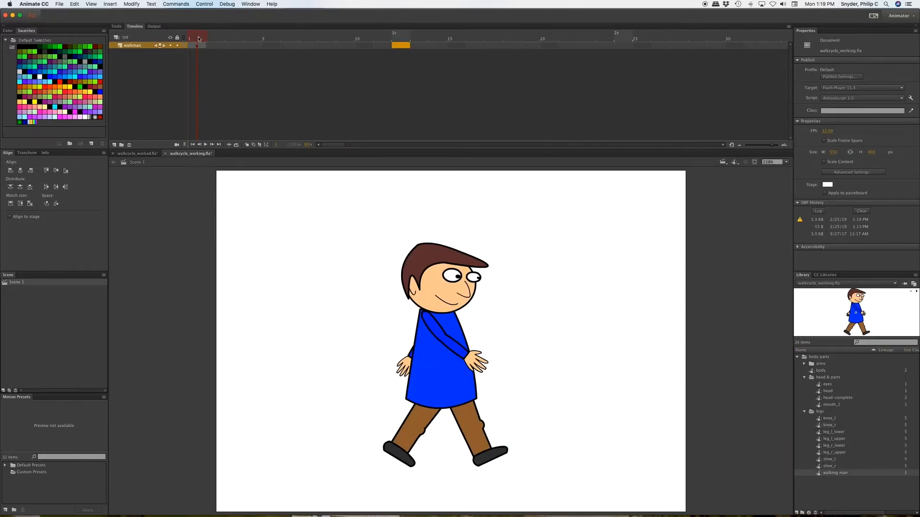
left_click(401, 45)
key("F5")
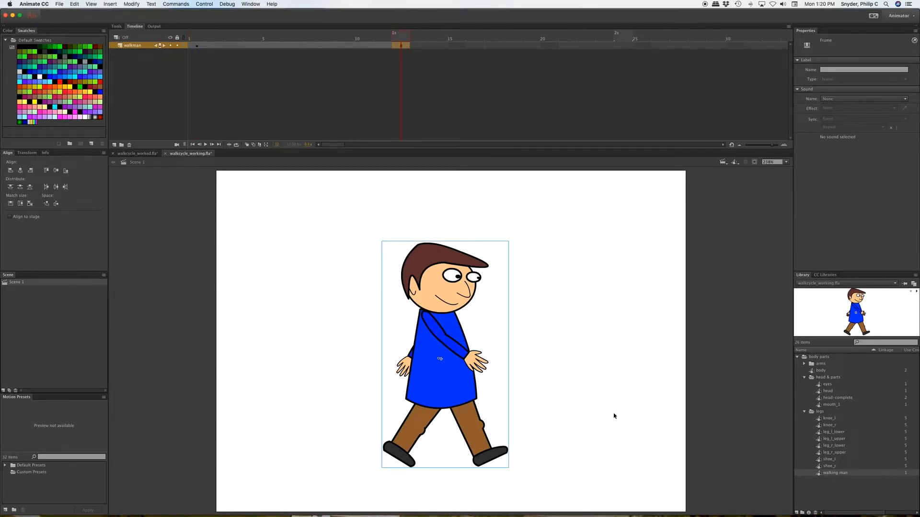
Step: Play the scene's timeline, test the movie from frame 1, and close the preview window
key("Return")
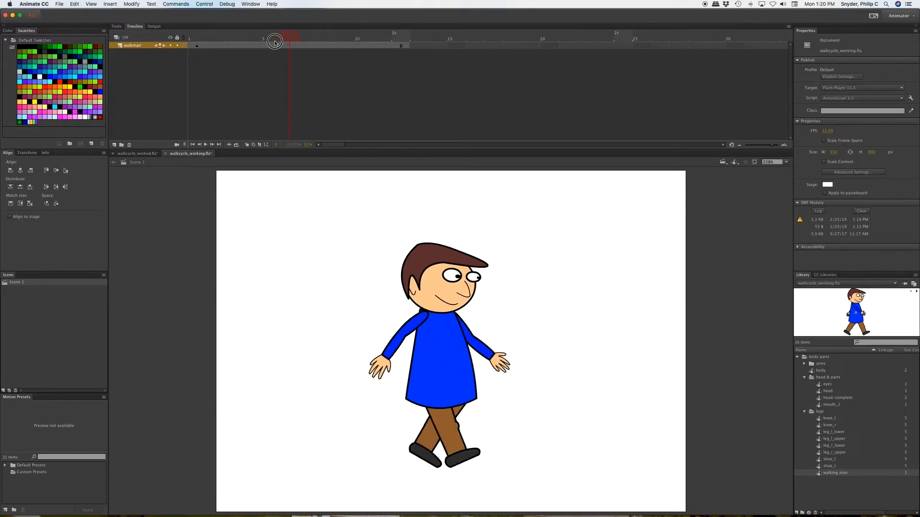
left_click(184, 37)
key("super+Return")
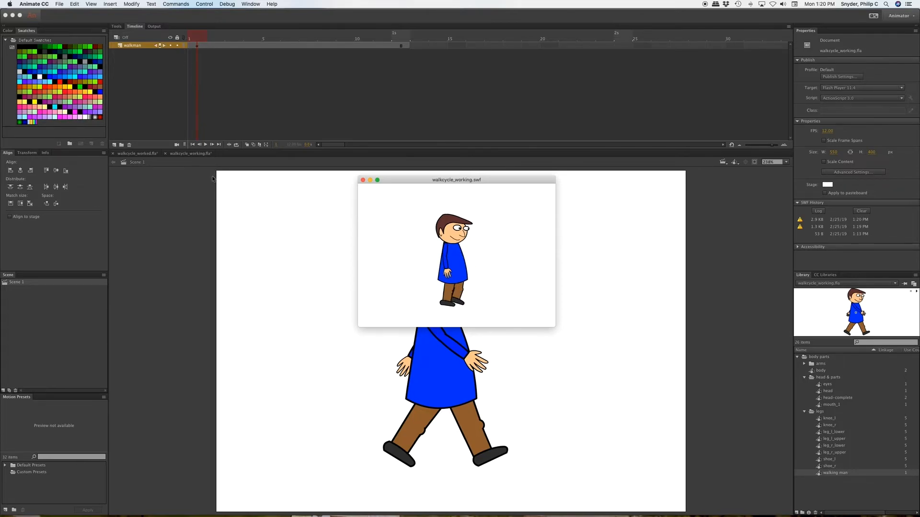
left_click(362, 180)
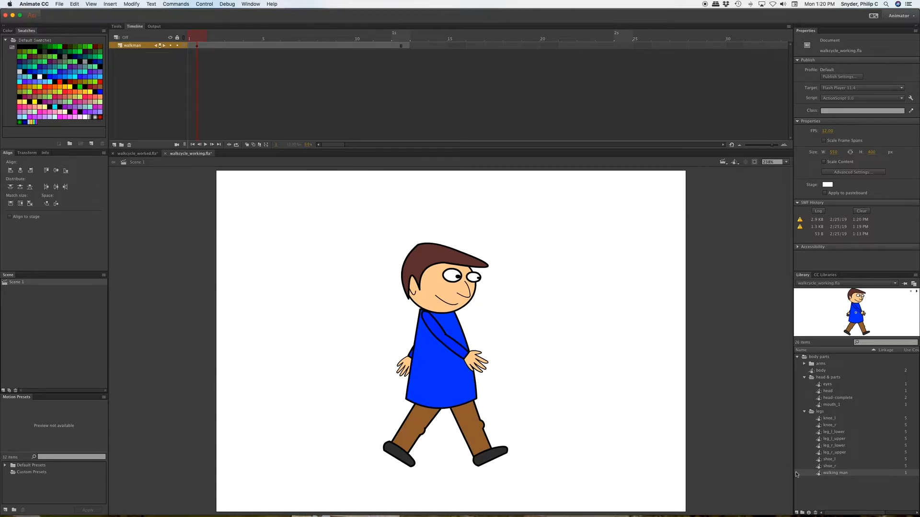
Step: Open the walking man symbol for editing and rotate the right arm slightly downwards at frame 12
double_click(819, 474)
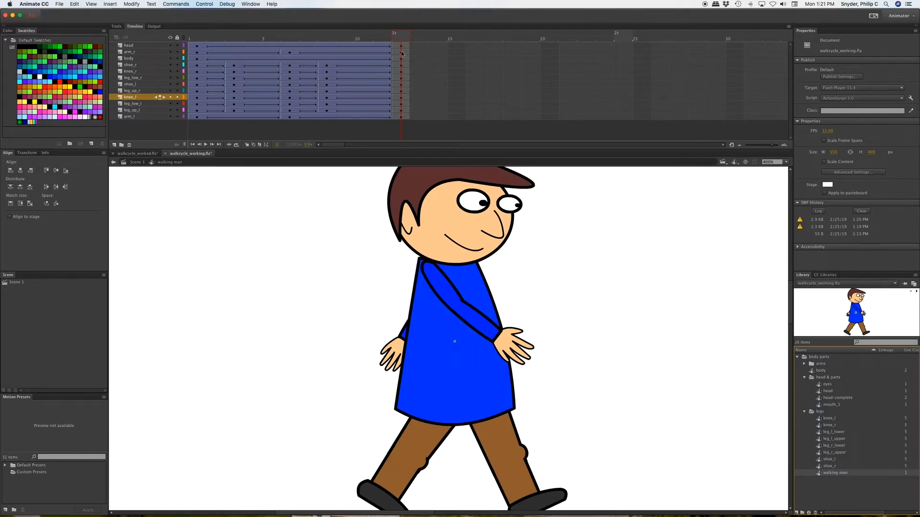
left_click(401, 52)
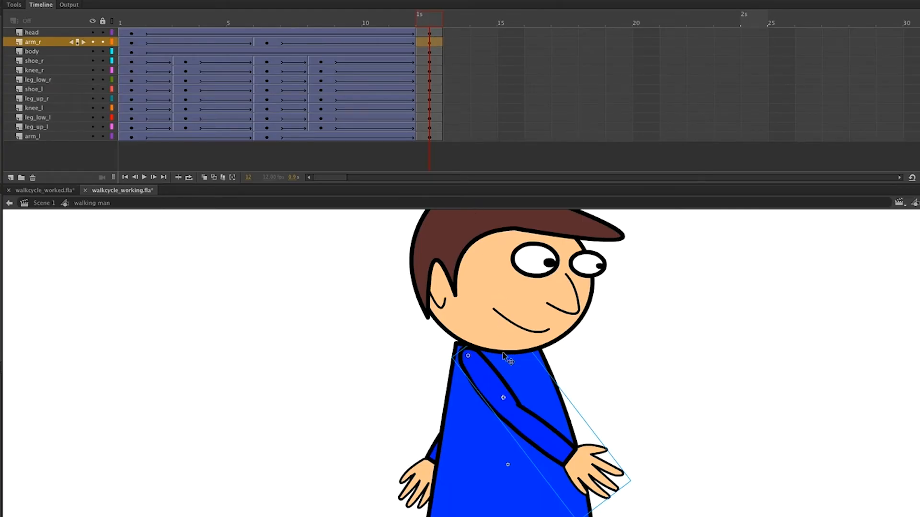
key("q")
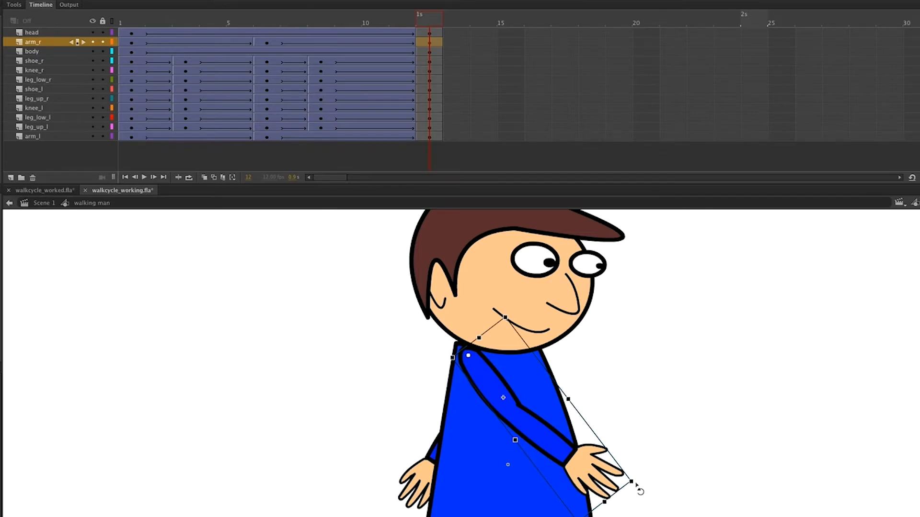
left_click_drag(638, 490, 633, 493)
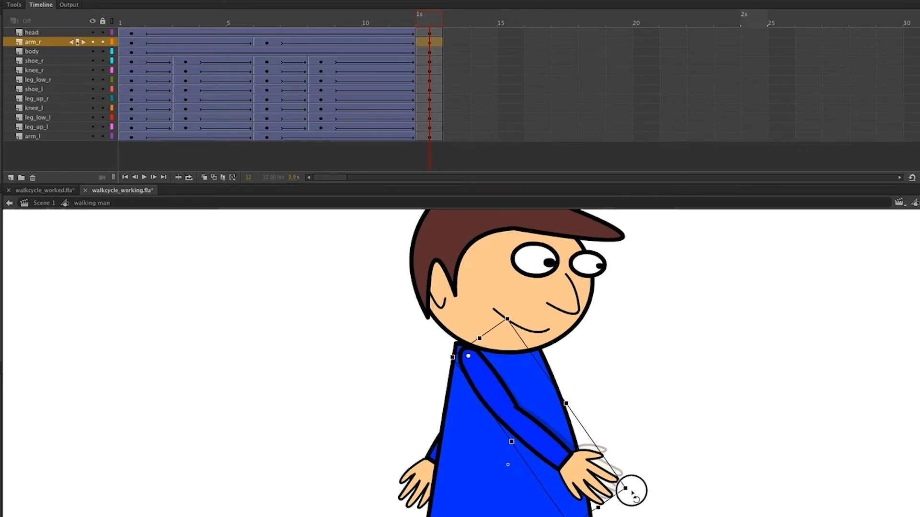
left_click_drag(632, 493, 630, 496)
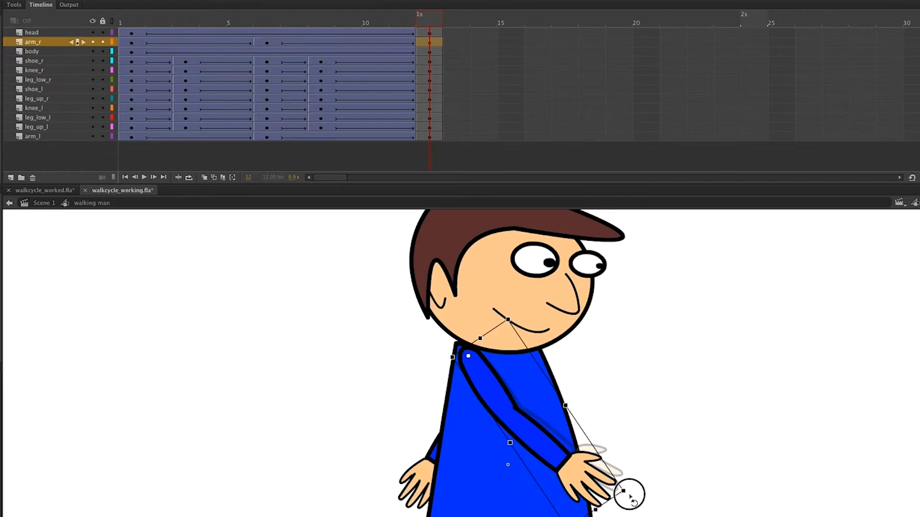
left_click_drag(630, 496, 631, 497)
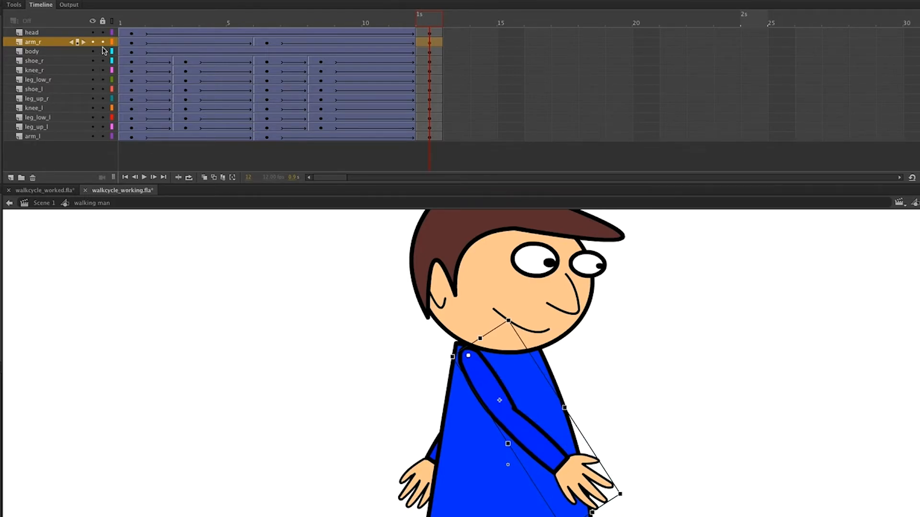
Step: Rotate the left arm slightly toward the body at frame 12 and deselect it
left_click(33, 136)
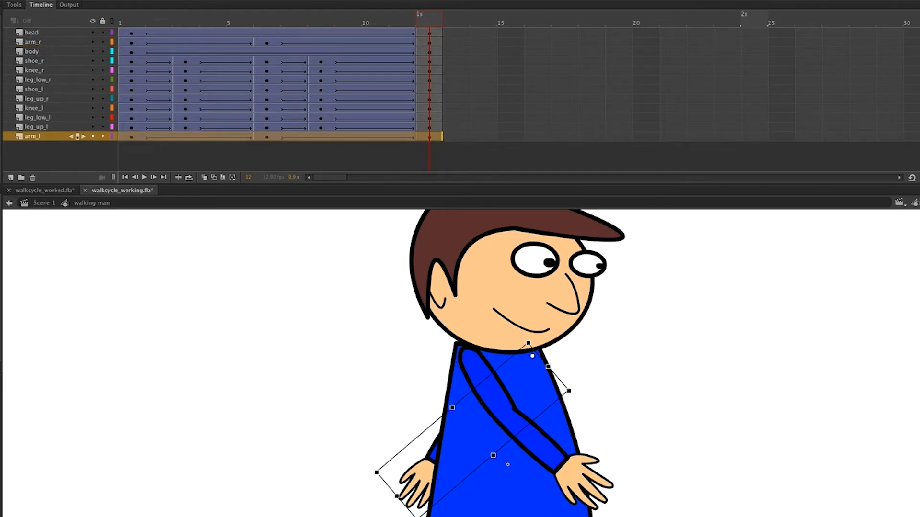
left_click_drag(420, 516, 428, 516)
left_click(288, 264)
Step: Lock all layers, insert a keyframe on the head layer at frame 3, unlock that layer, and tilt the head slightly backwards
left_click(102, 21)
mouse_move(193, 24)
left_mouse_down()
mouse_move(153, 24)
mouse_move(186, 23)
left_mouse_up()
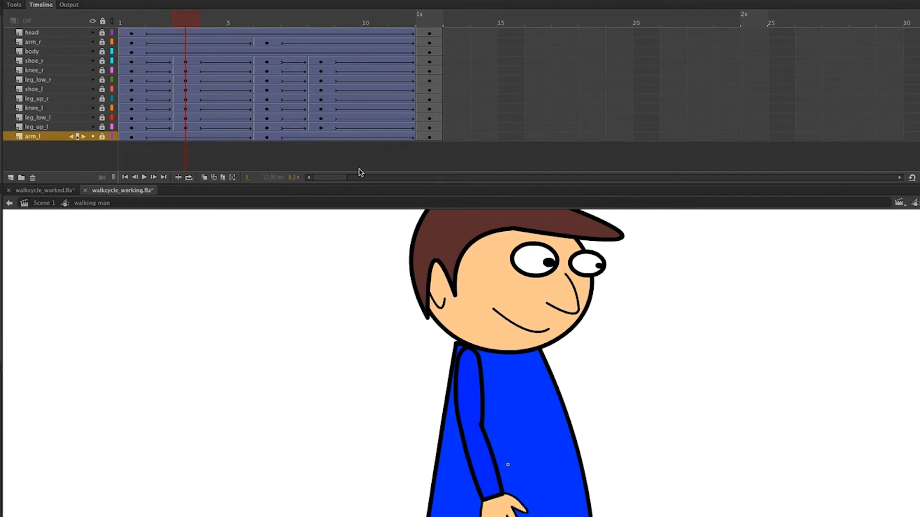
left_click(188, 33)
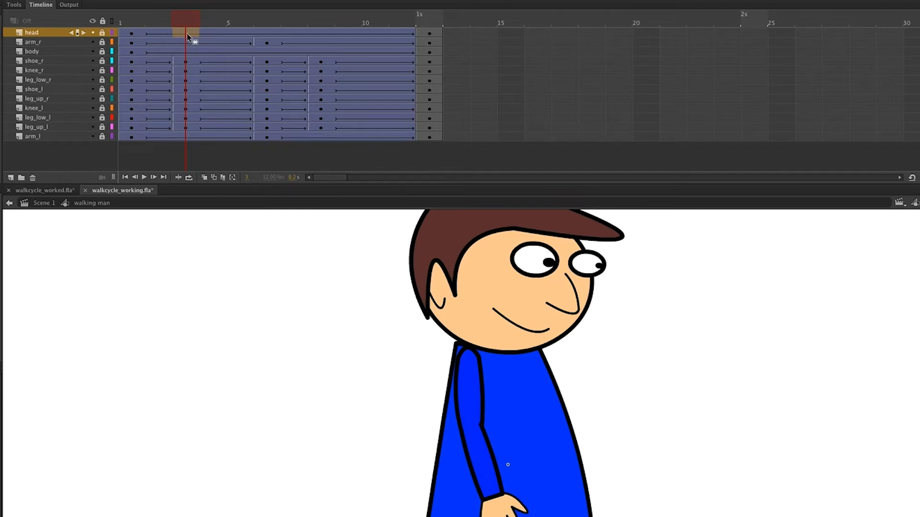
key("F6")
left_click(102, 32)
left_click(527, 258)
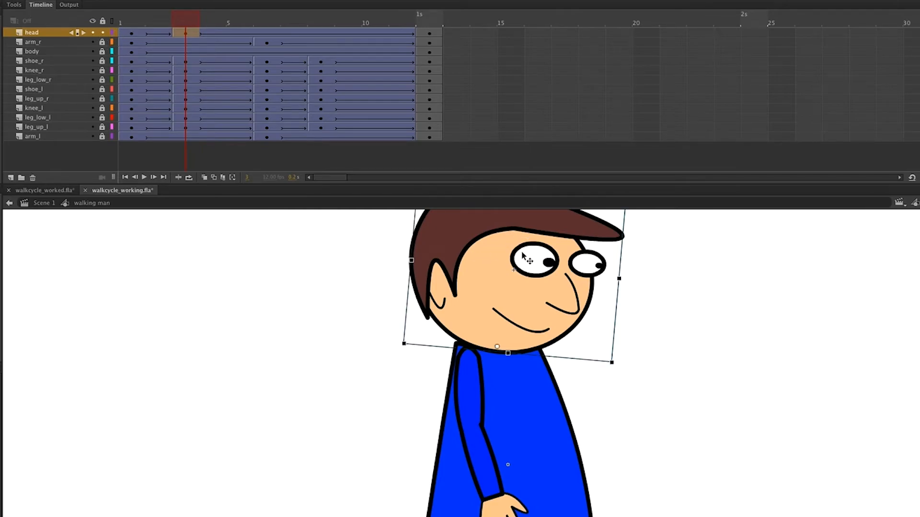
left_click_drag(405, 348, 407, 362)
Step: Copy the head layer's keyframe at frame 3 and paste it at frame 8
right_click(187, 32)
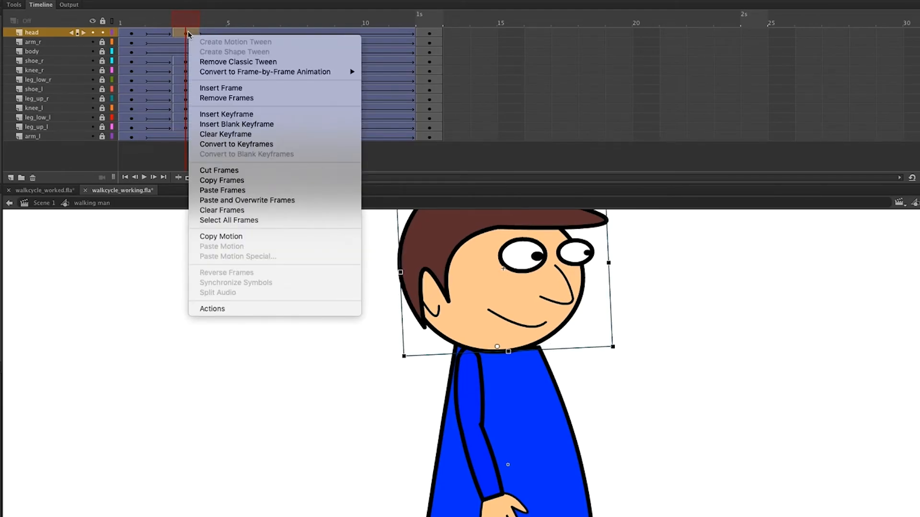
left_click(277, 180)
left_click(321, 33)
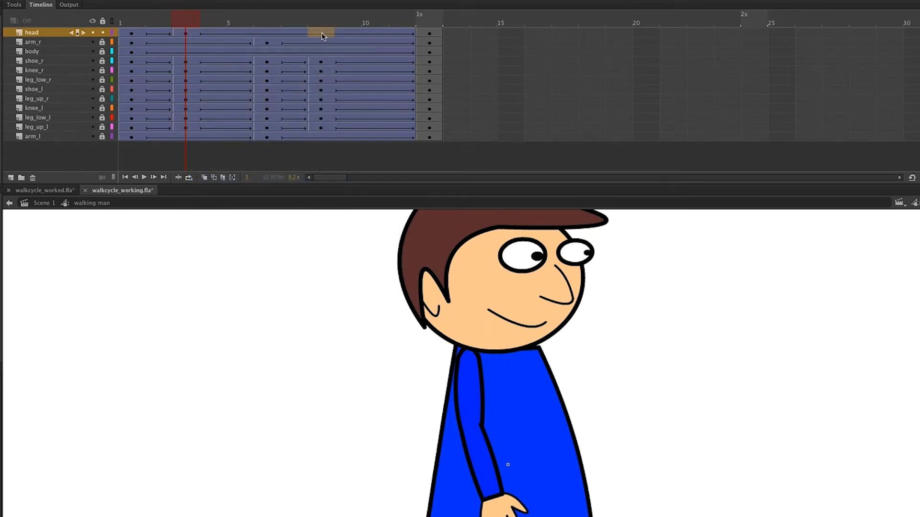
right_click(321, 33)
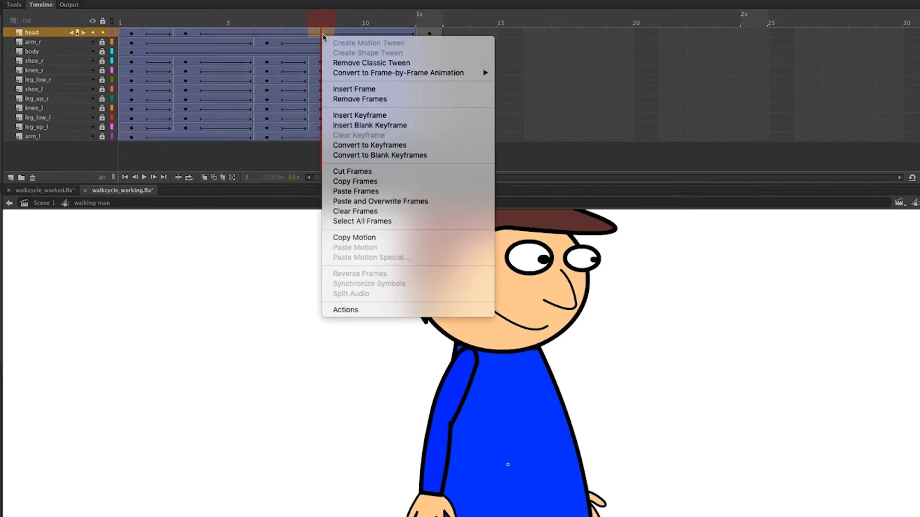
left_click(383, 194)
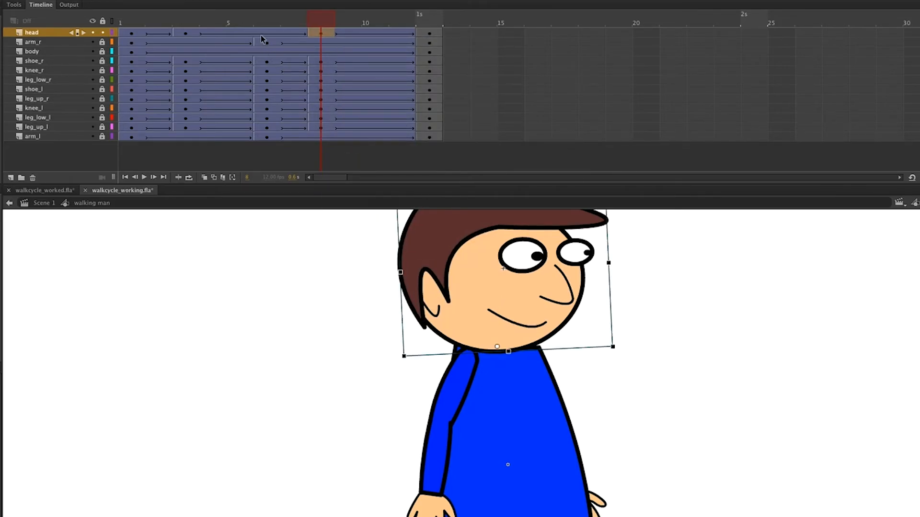
Step: Copy the head layer's keyframe at frame 1, paste it at frame 6, and scrub back to the first frame
left_click(133, 34)
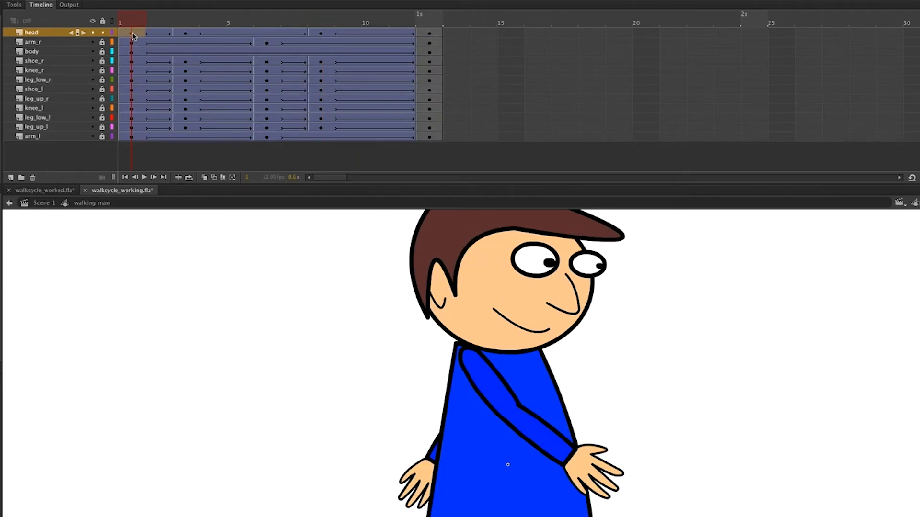
scroll(135, 37, "right", 3)
scroll(181, 49, "left", 3)
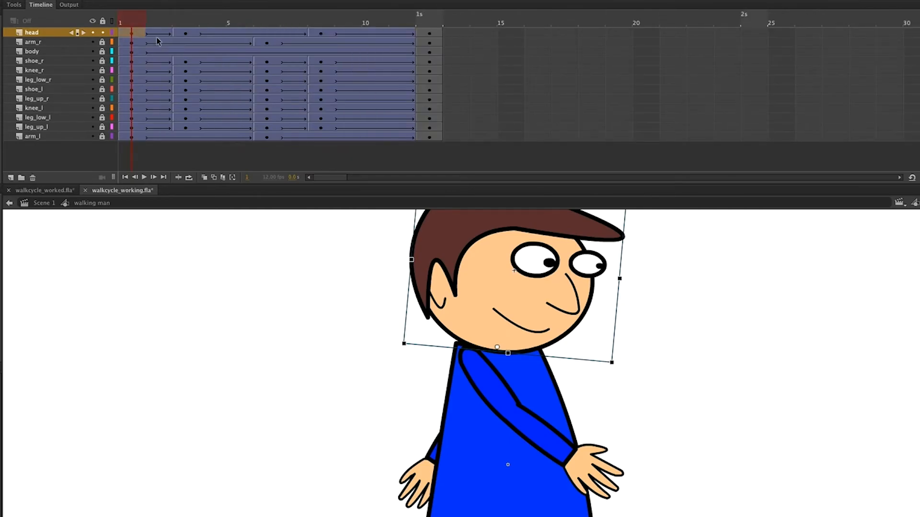
right_click(134, 33)
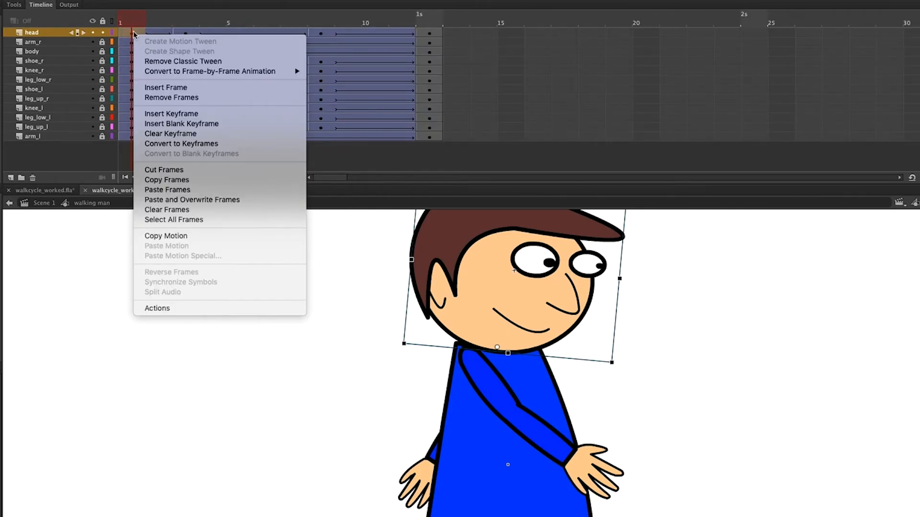
left_click(187, 181)
left_click(269, 33)
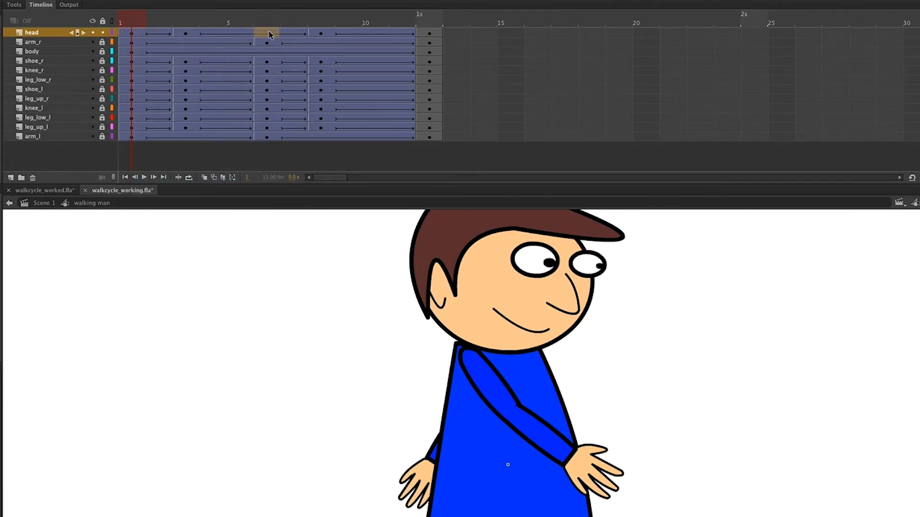
right_click(270, 35)
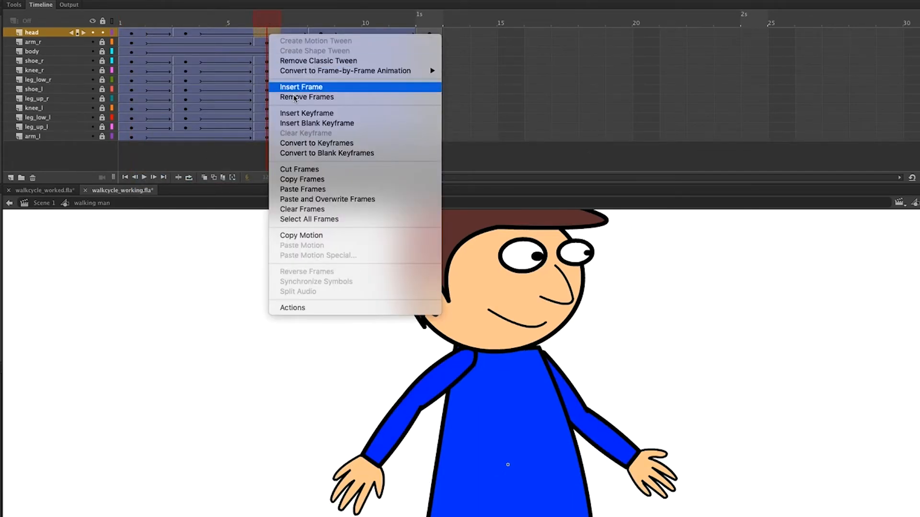
left_click(313, 189)
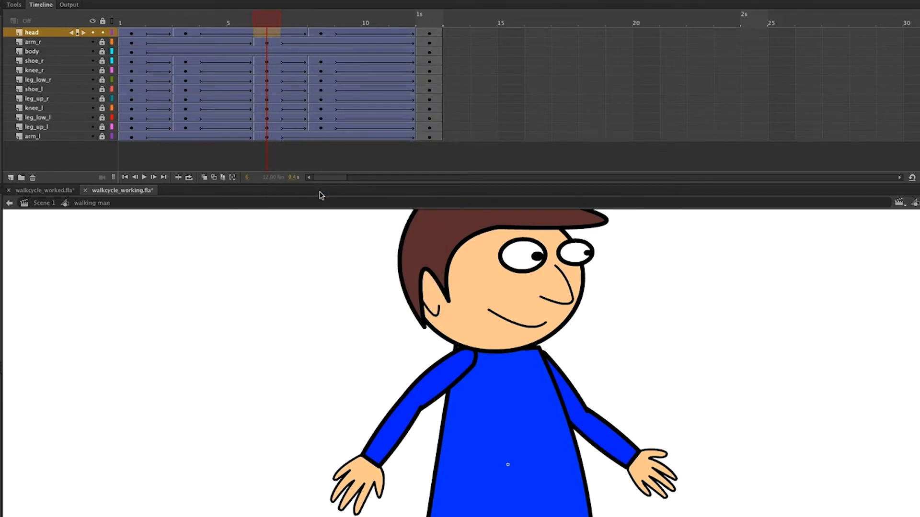
left_click_drag(268, 22, 130, 22)
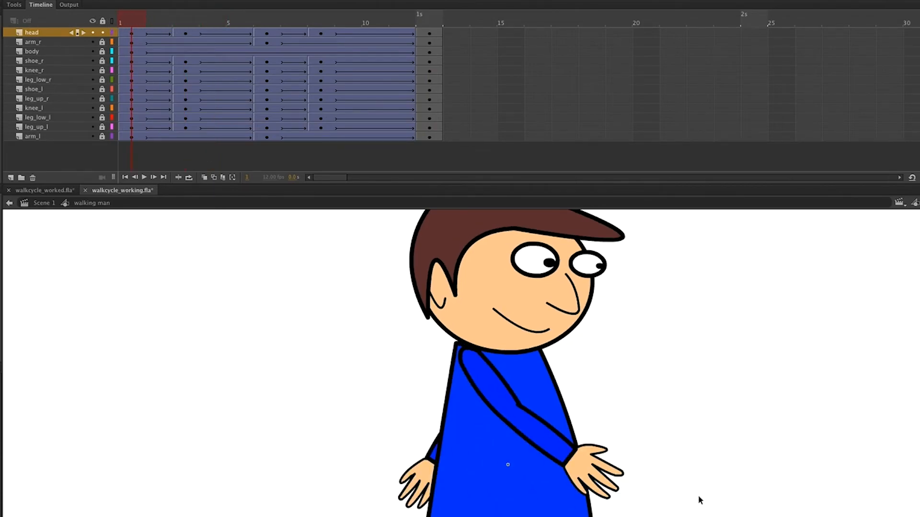
Step: Go to frame 12, lock the head layer, and unlock the shoe_r, knee_r and leg_low_r layers
scroll(710, 490, "down", 5)
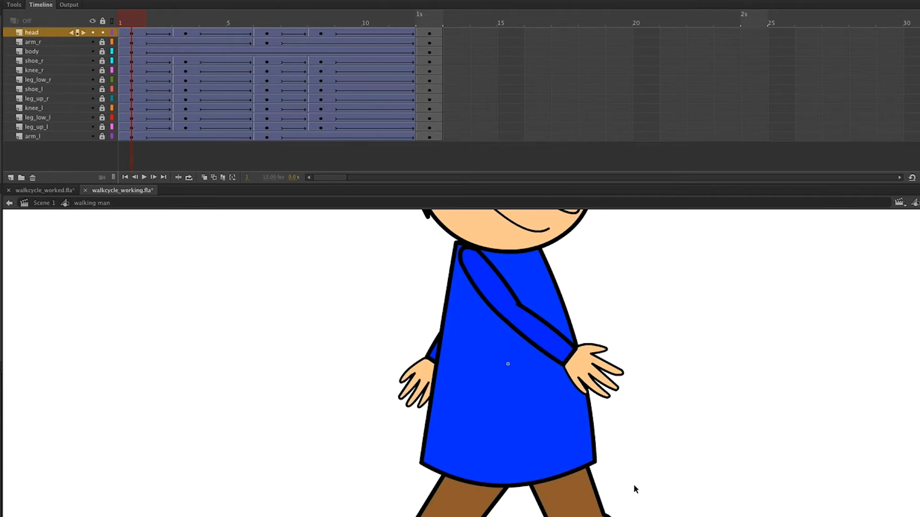
left_click(431, 20)
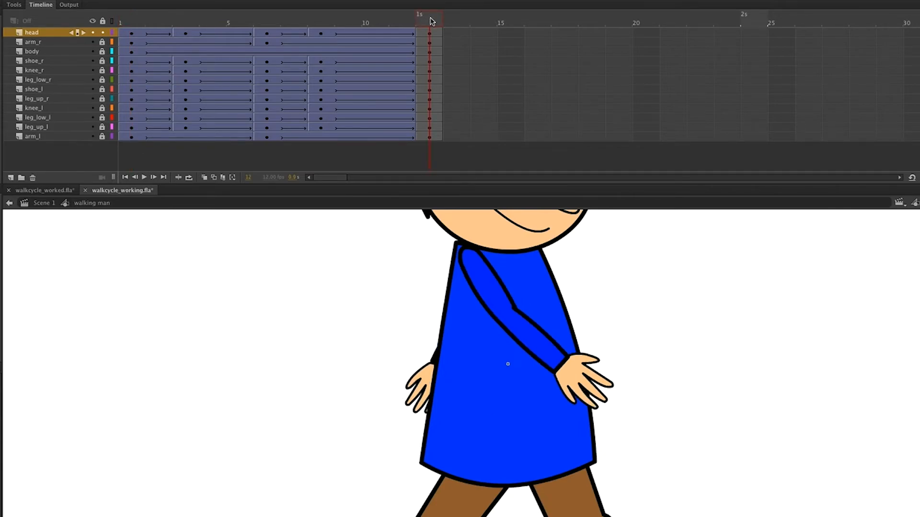
left_click(434, 70)
left_click(430, 61)
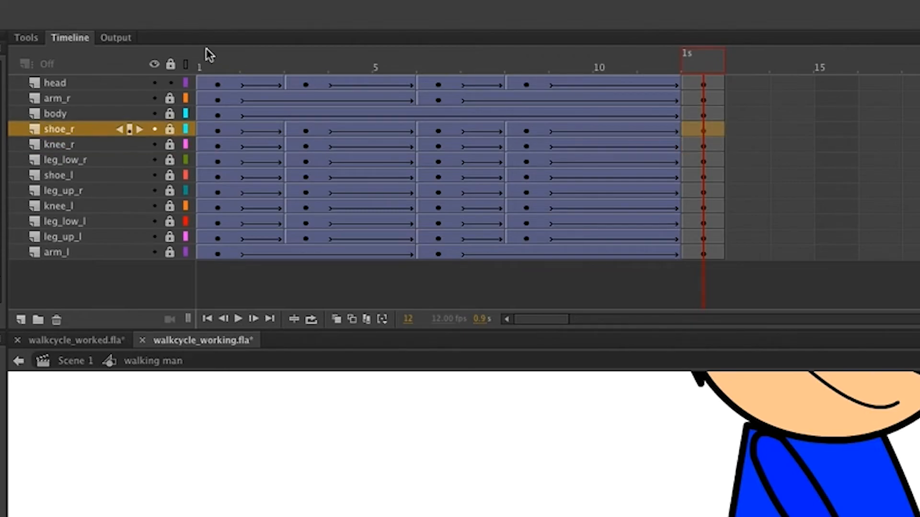
left_click(171, 83)
left_click(170, 130)
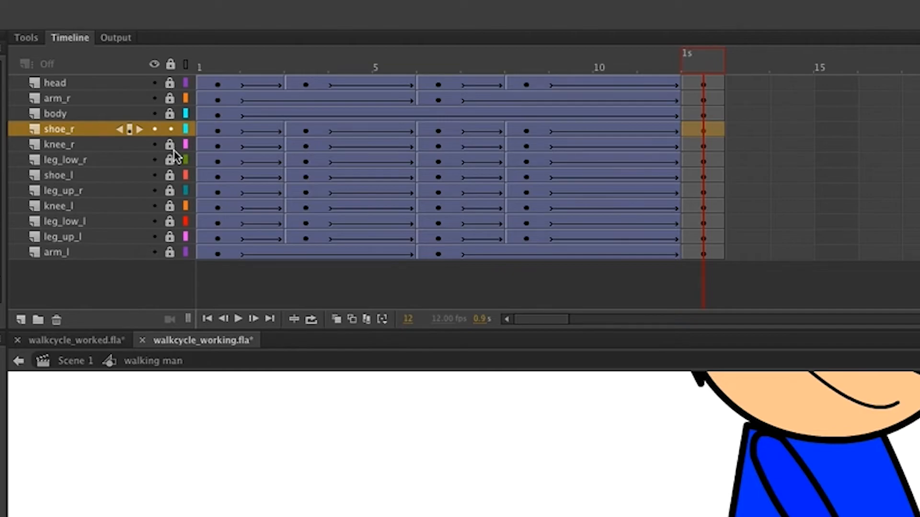
left_click(170, 144)
left_click(170, 161)
Step: Move the leg_up_r layer above shoe_l and unlock it
left_click(98, 191)
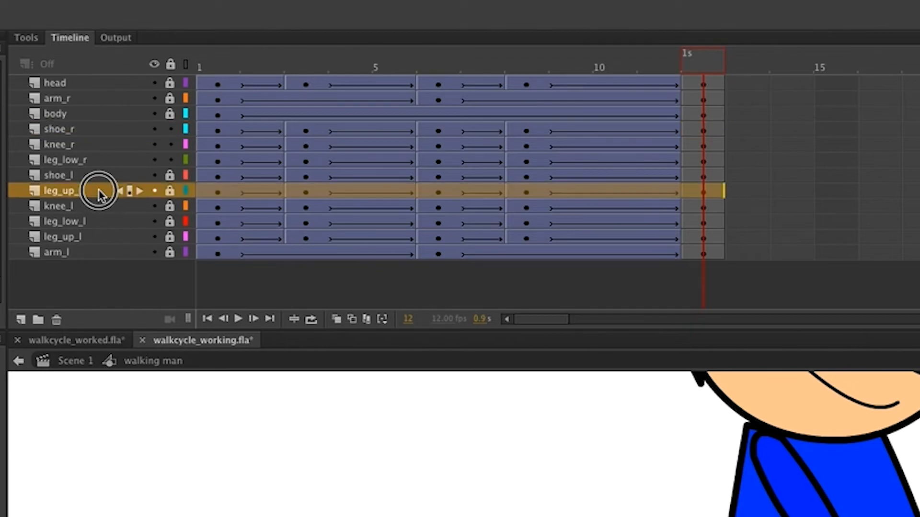
left_click_drag(97, 180, 100, 169)
left_click(170, 176)
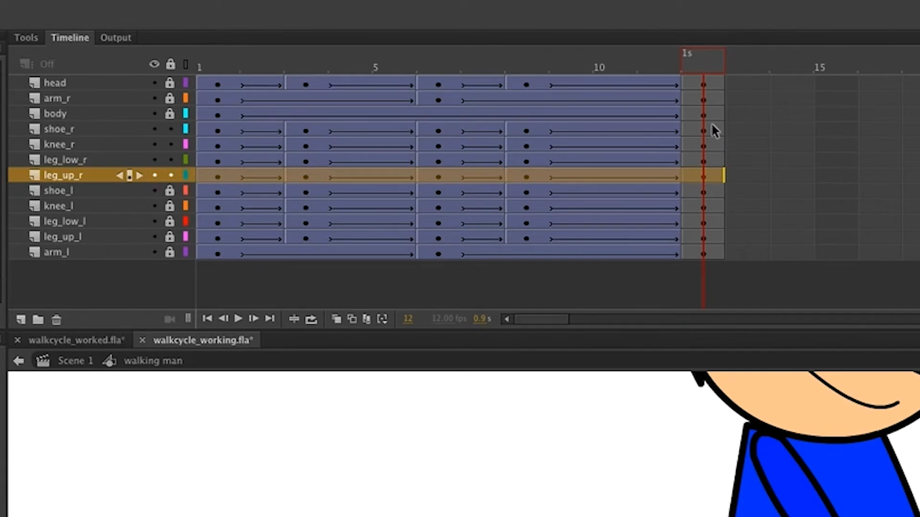
Step: Select all right leg parts at frame 12, place their pivot at the hip, and rotate the leg slightly forwards
left_click_drag(709, 130, 709, 176)
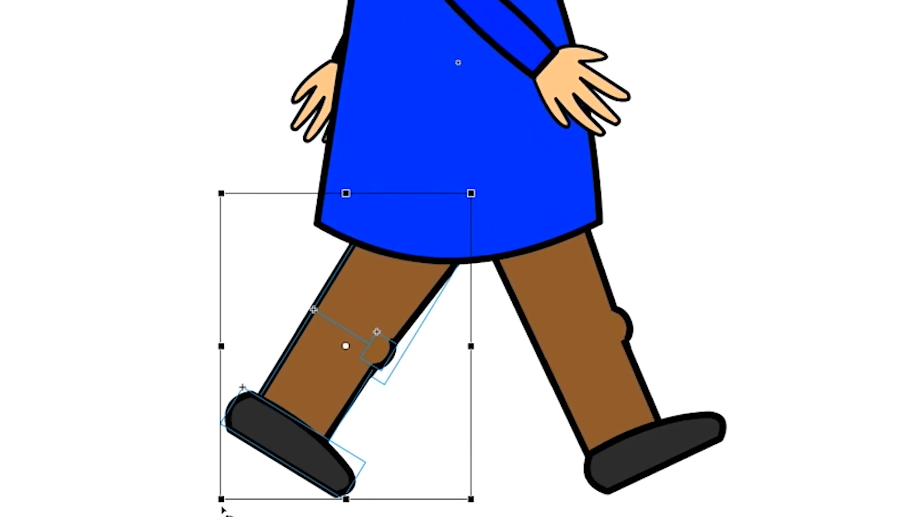
left_click(363, 320)
left_click_drag(363, 320, 429, 221)
left_click_drag(231, 509, 243, 510)
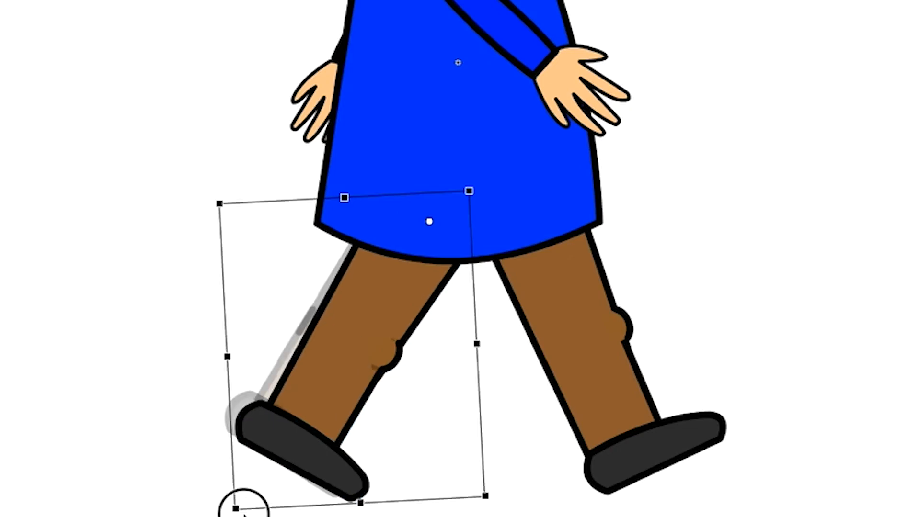
left_click_drag(243, 510, 237, 511)
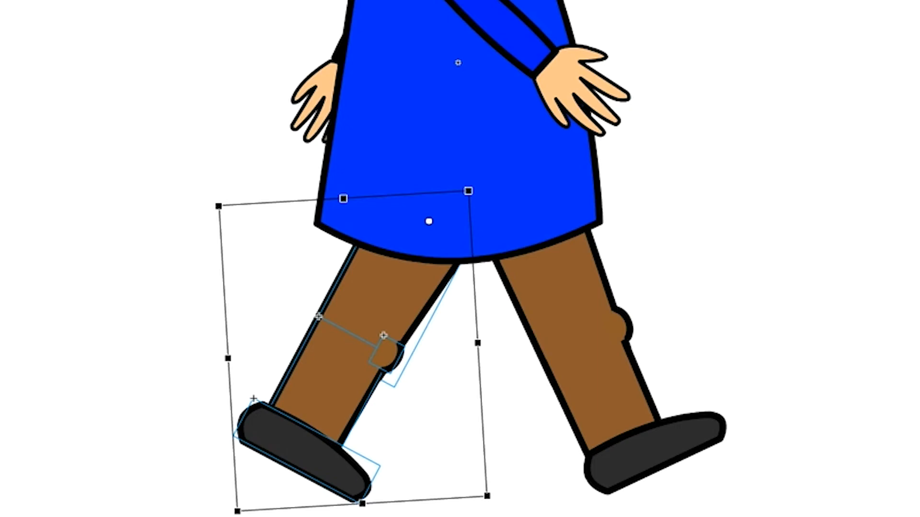
Step: Lock all layers except the four left leg layers, then rotate the left leg slightly backwards about the hip at frame 12
left_click(150, 58)
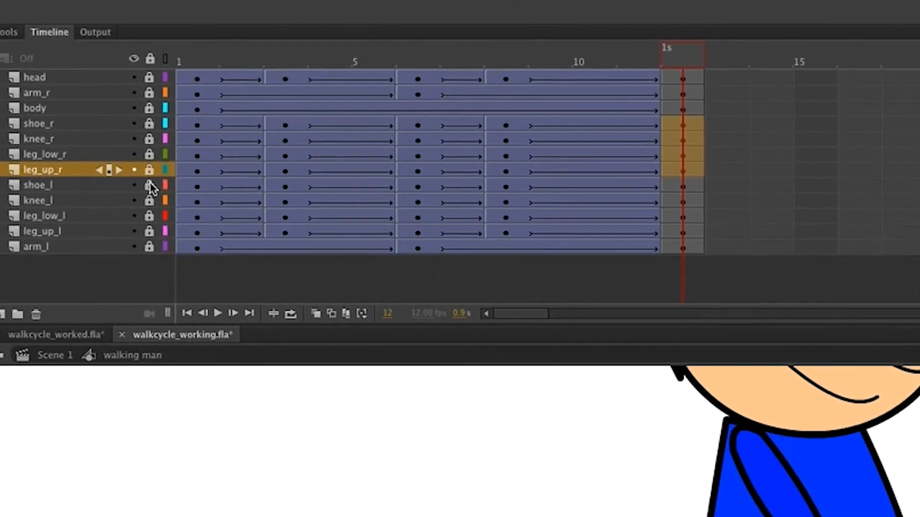
left_click_drag(150, 187, 151, 231)
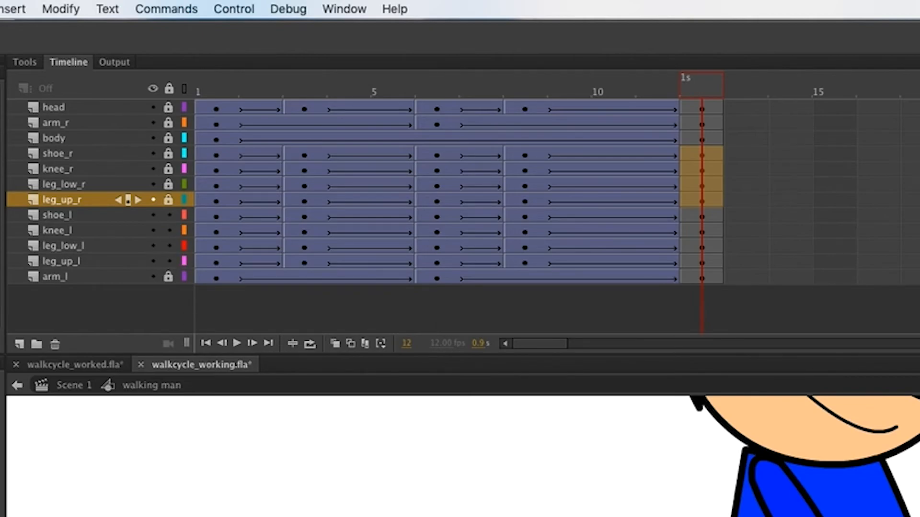
left_click_drag(713, 215, 714, 261)
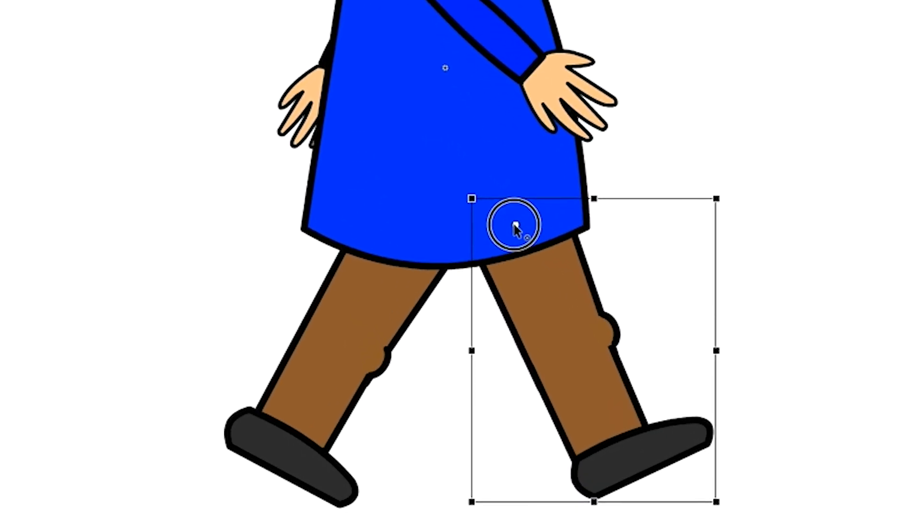
left_click_drag(514, 225, 511, 219)
left_click_drag(717, 501, 699, 500)
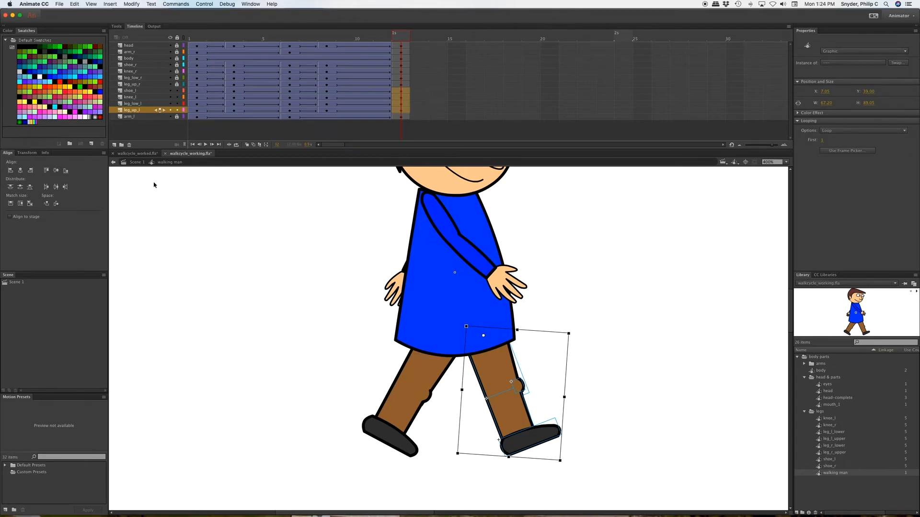
Step: Return to Scene 1, play the timeline, and test the movie to check the walk cycle
left_click(136, 162)
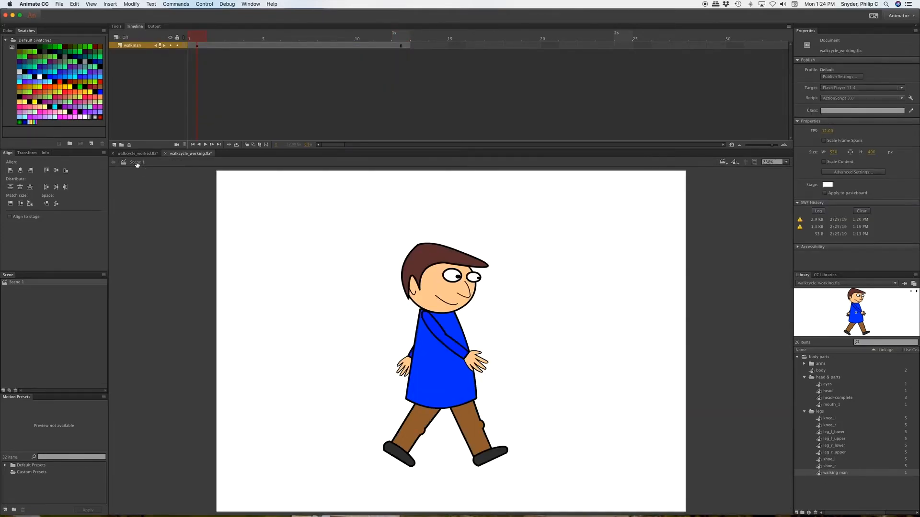
key("Return")
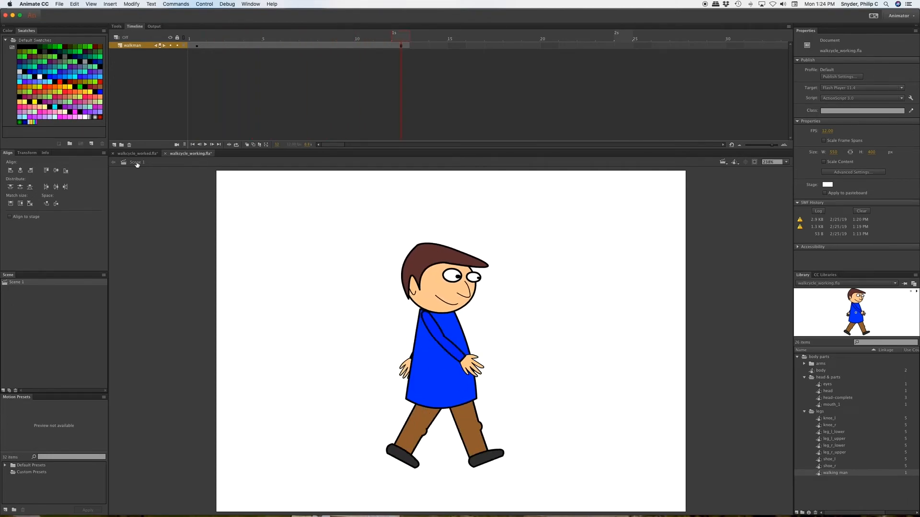
key("super+Return")
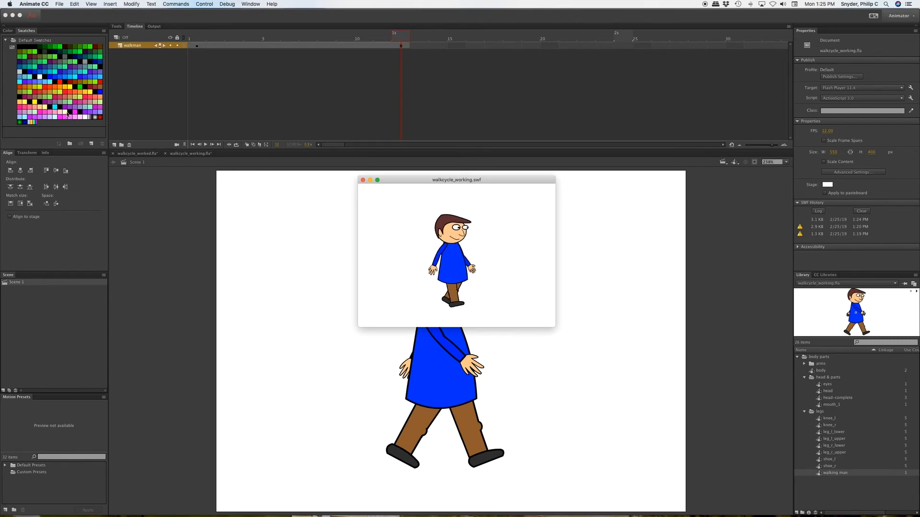
key("super+w")
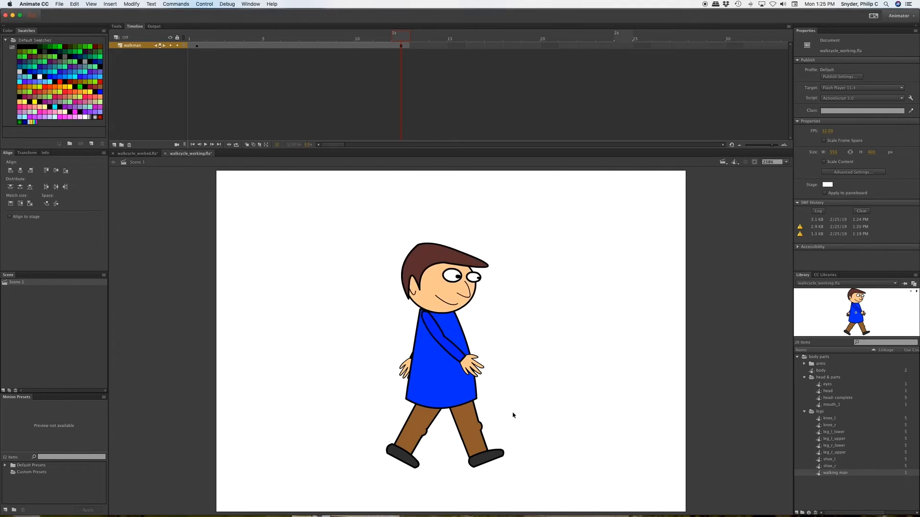
Step: Reopen the walking man symbol and nudge the whole left leg slightly backwards at frame 12
double_click(820, 473)
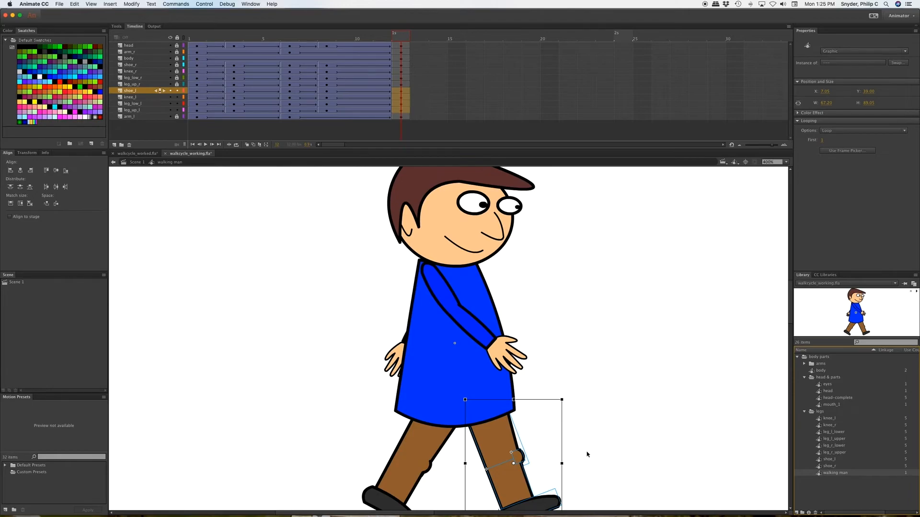
scroll(602, 442, "down", 2)
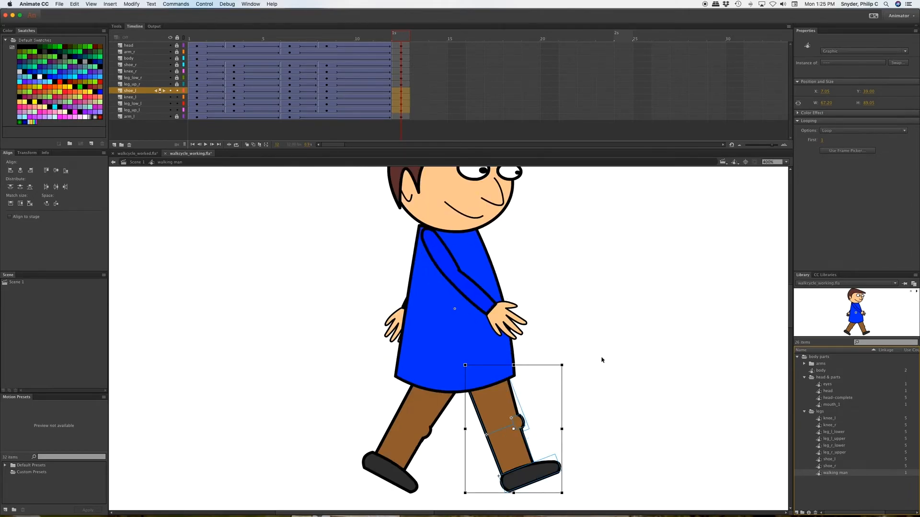
left_click(494, 416)
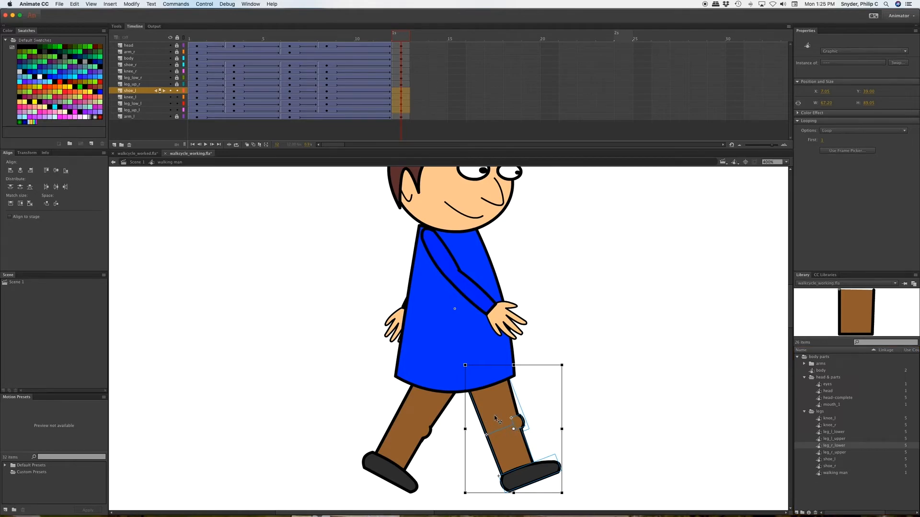
key("Left")
key("Left")
key("Left")
key("Left")
key("Left")
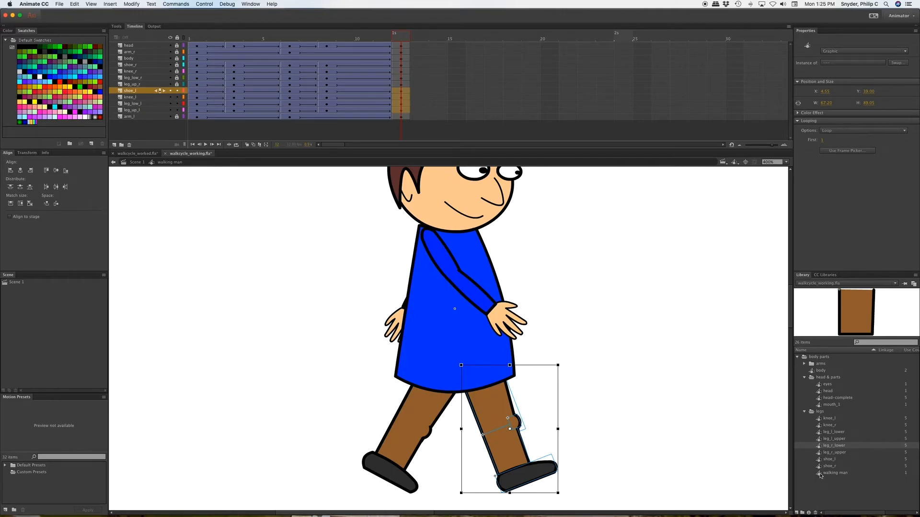
Step: Return to Scene 1 and test the movie again to check the adjusted left leg
left_click(820, 473)
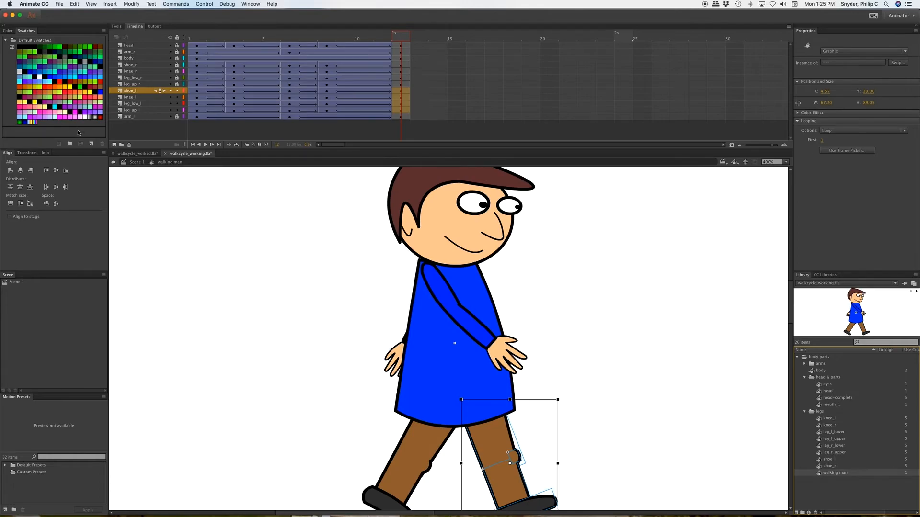
left_click(139, 164)
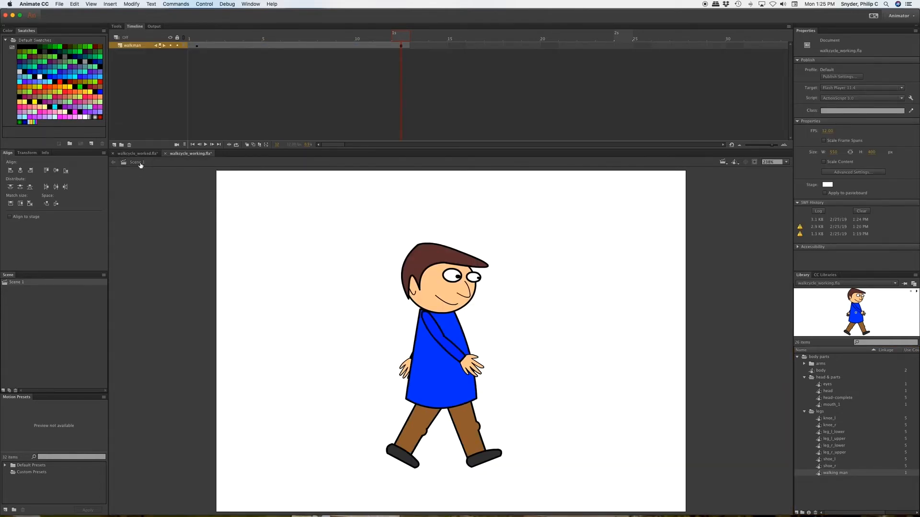
key("super+Return")
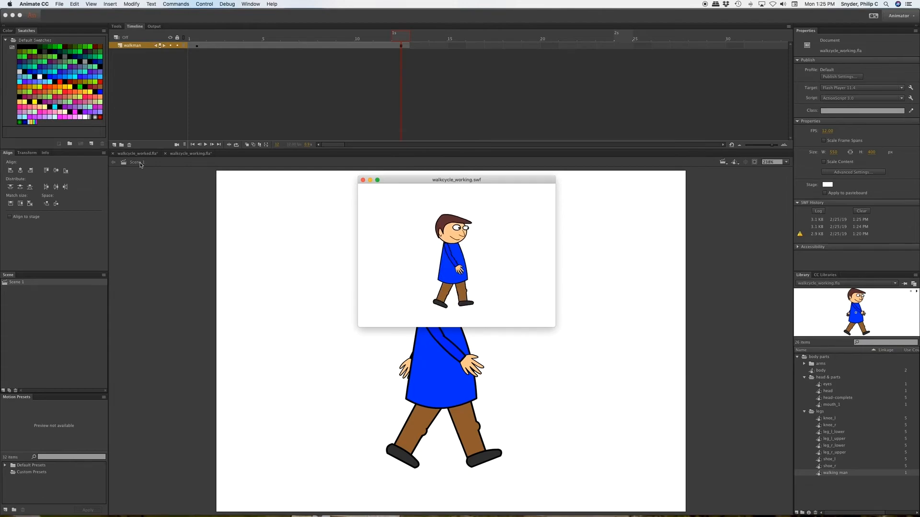
left_click(363, 180)
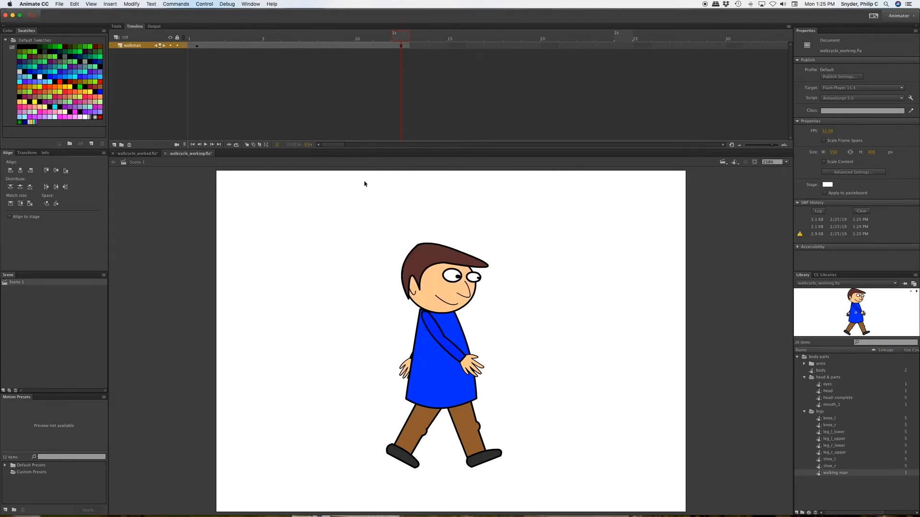
Step: Open the walking man symbol and scrub back through its frames to examine the leg movement
double_click(822, 474)
scroll(663, 407, "down", 3)
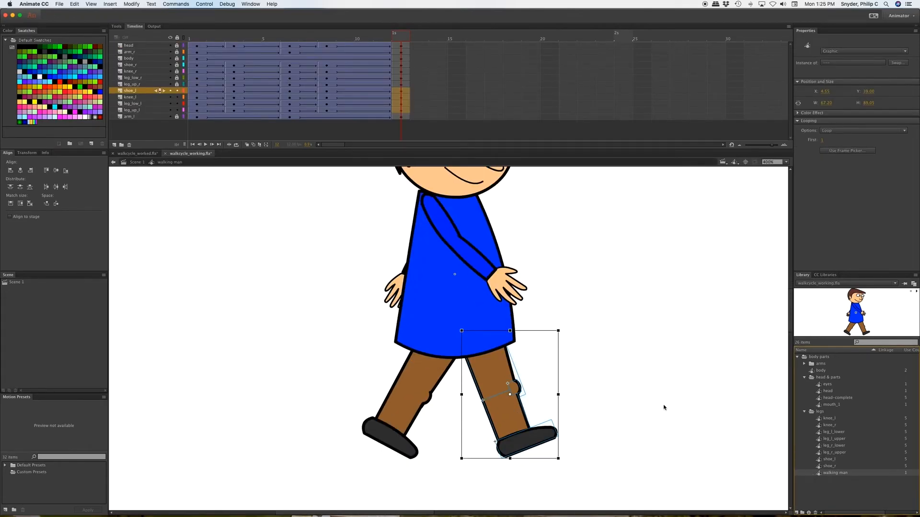
scroll(663, 407, "up", 1)
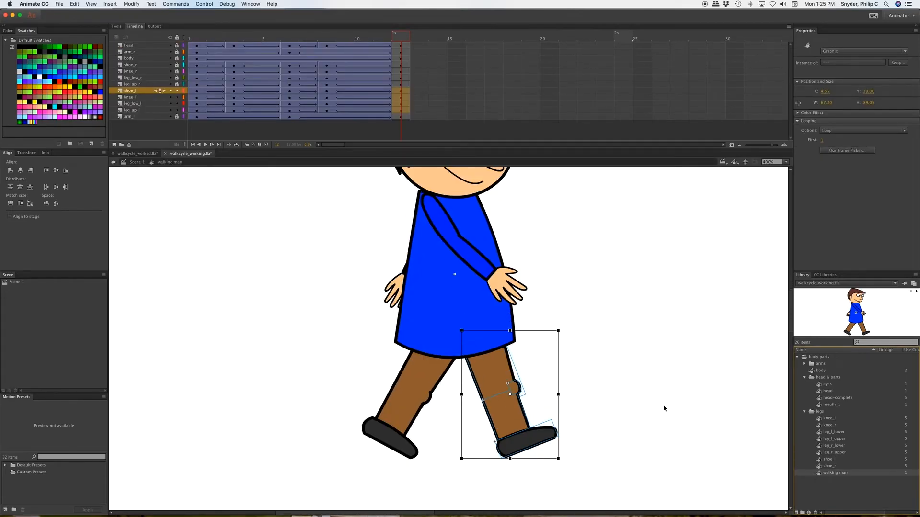
left_click(360, 37)
left_click_drag(360, 37, 256, 39)
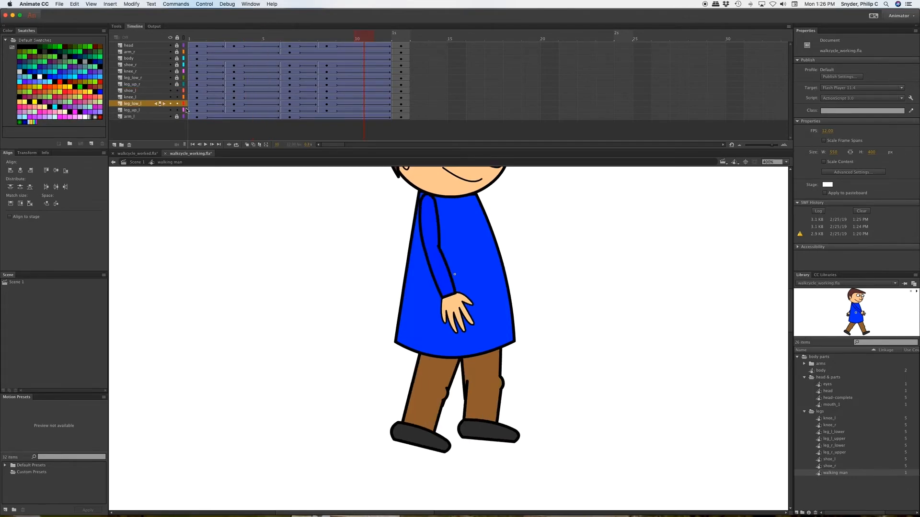
Step: Insert a keyframe on the leg_low_l layer at frame 10 and nudge the lower left leg slightly down and back
left_click(366, 104)
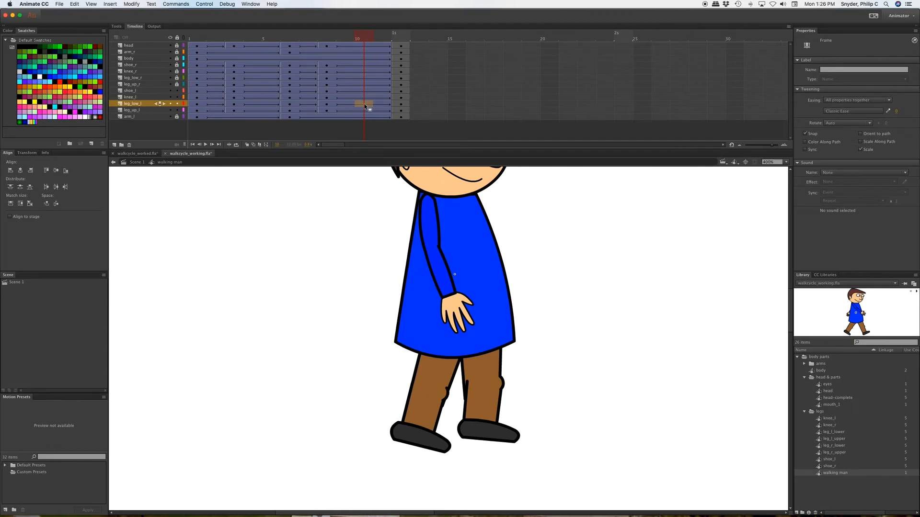
key("F6")
key("Down")
key("Down")
key("Left")
key("Left")
key("Left")
key("Left")
key("Escape")
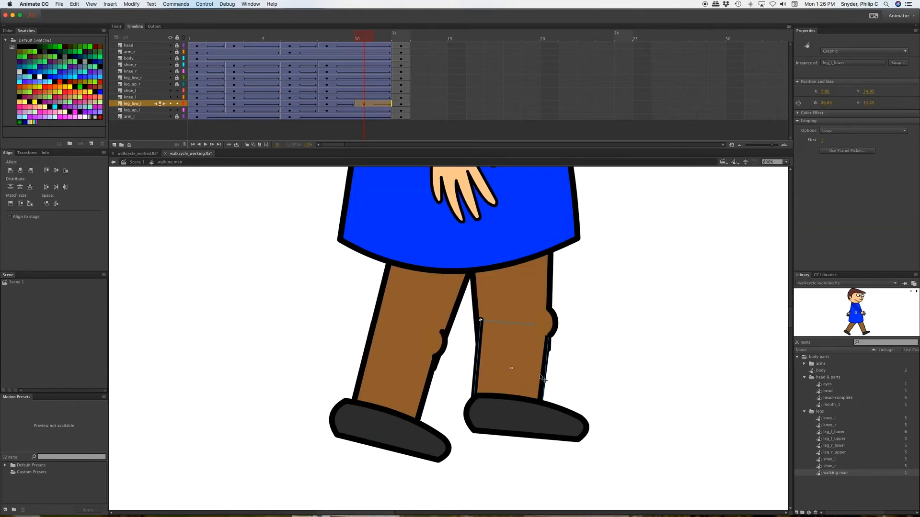
Step: Scale up the lower left leg slightly with Free Transform at frame 10 so its outline meets the upper leg and knee
key("q")
key("super+equal")
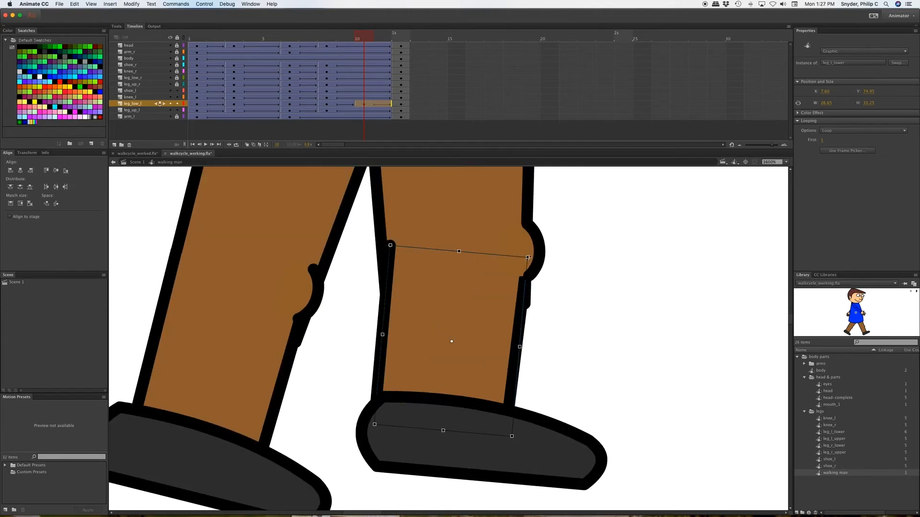
left_click_drag(528, 257, 536, 255)
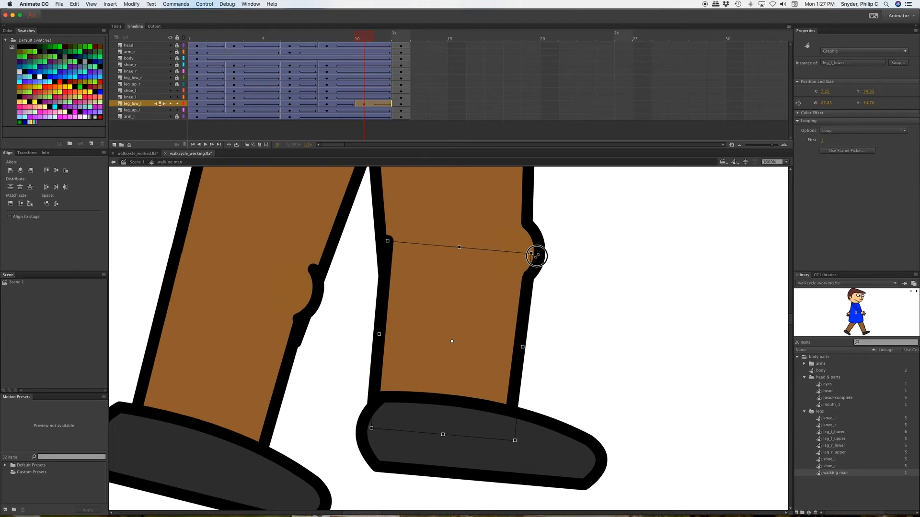
left_click_drag(537, 256, 538, 259)
key("super+minus")
key("super+minus")
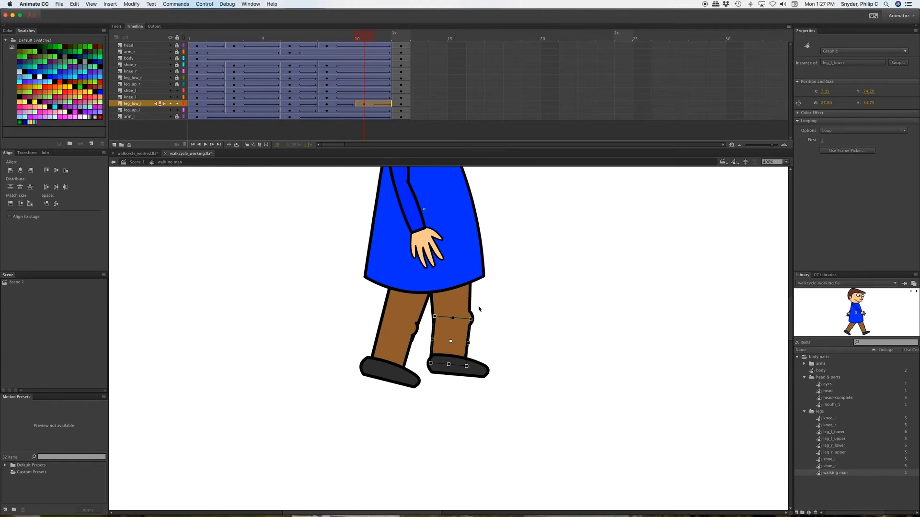
left_click(519, 312)
Step: Lock the left leg layers, unlock the right ones, and insert keyframes on shoe_r, knee_r, leg_low_r and leg_up_r at frame 4
left_click_drag(307, 39, 262, 47)
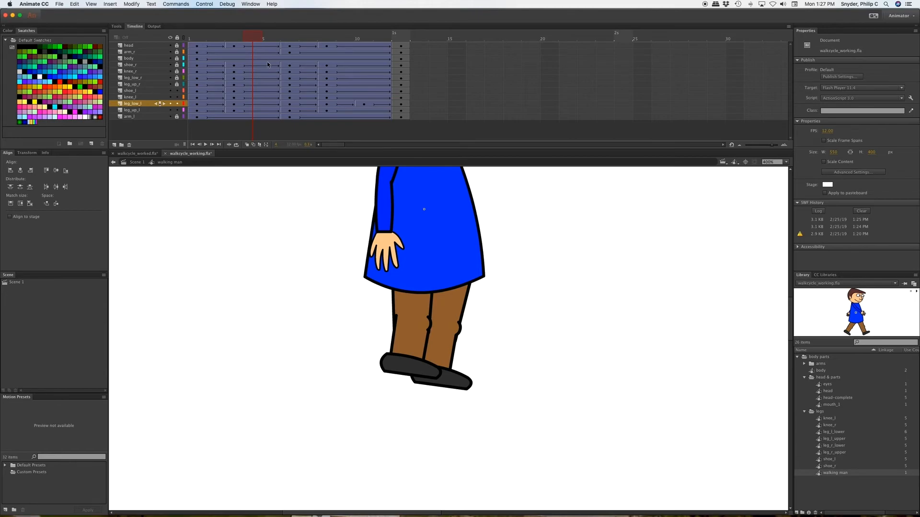
left_click_drag(177, 91, 176, 115)
left_click_drag(177, 65, 177, 87)
left_click_drag(252, 65, 250, 88)
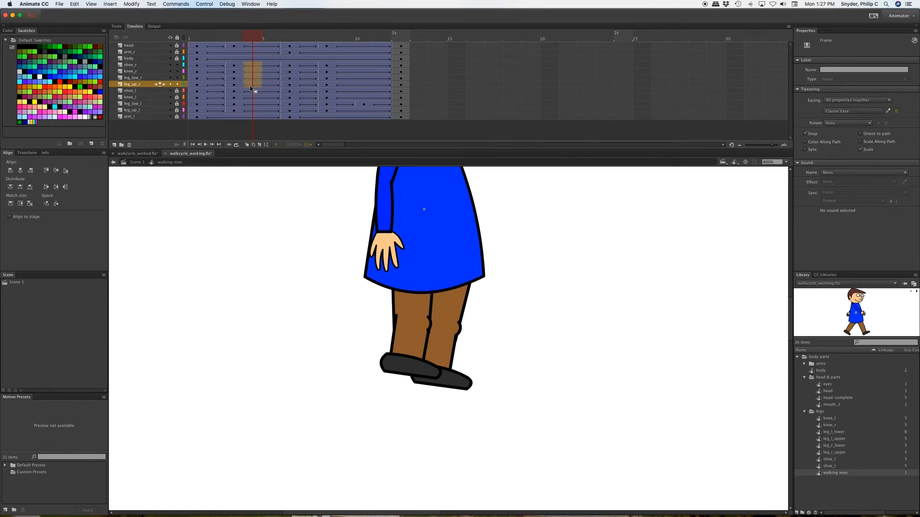
key("F6")
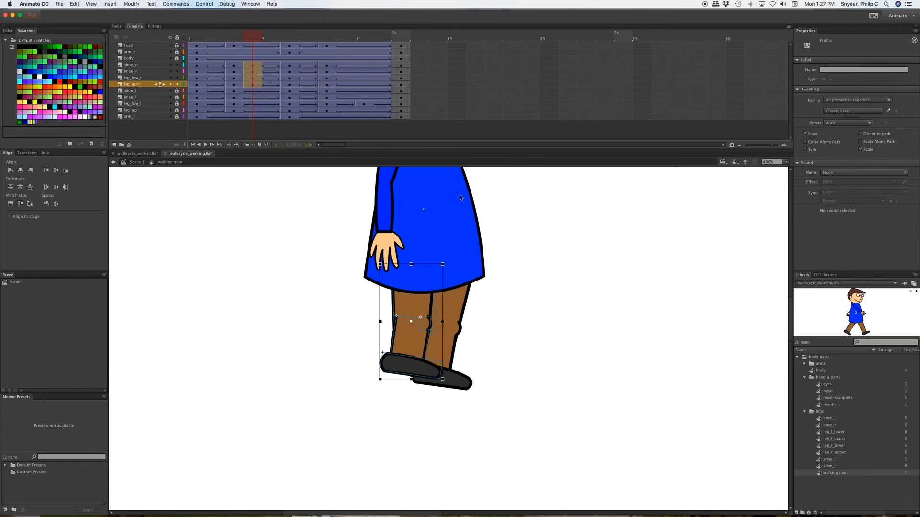
Step: Enlarge the lower right leg slightly at frame 4 and nudge it back to line up with the upper leg
left_click(493, 364)
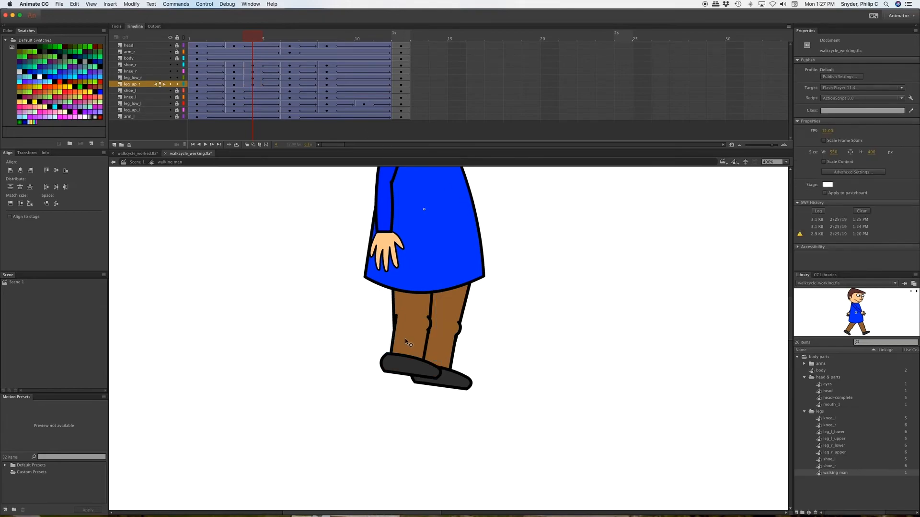
left_click(405, 340)
left_click_drag(408, 341, 407, 341)
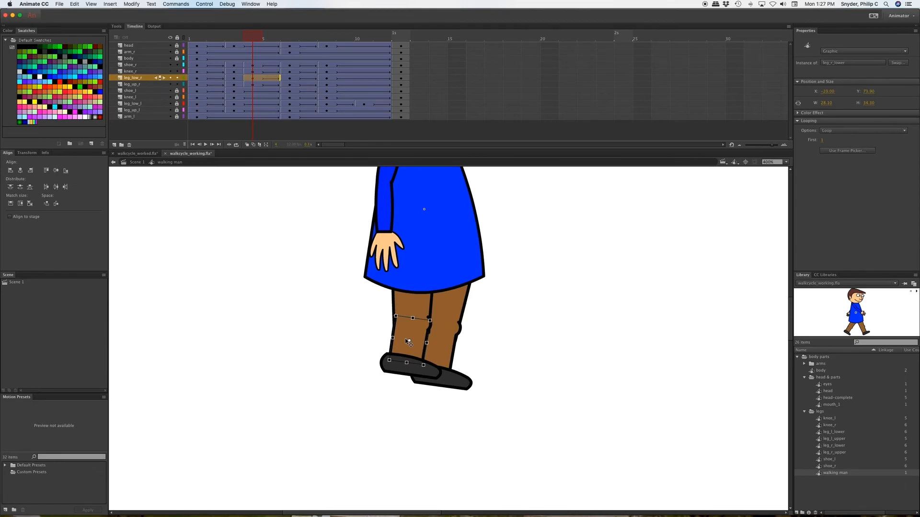
key("super+equal")
key("super+equal")
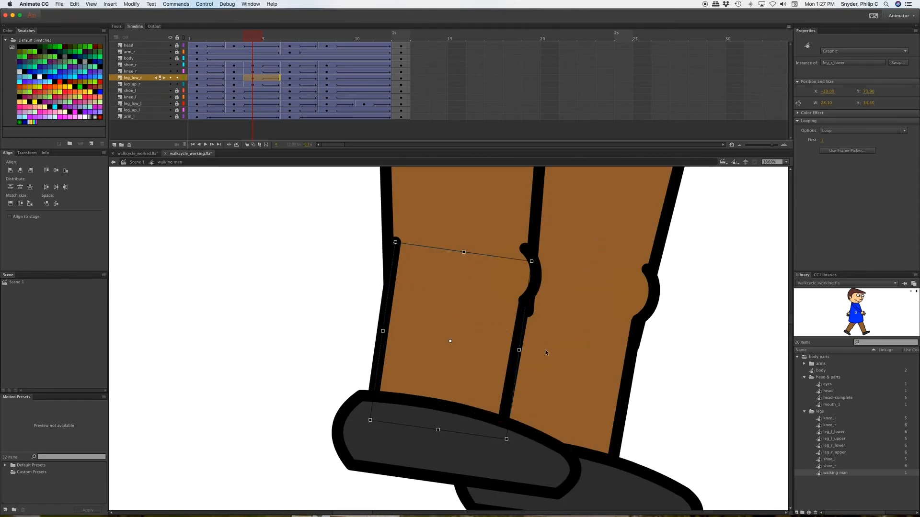
left_click_drag(506, 439, 510, 454)
key("Left")
key("Left")
key("Left")
key("Left")
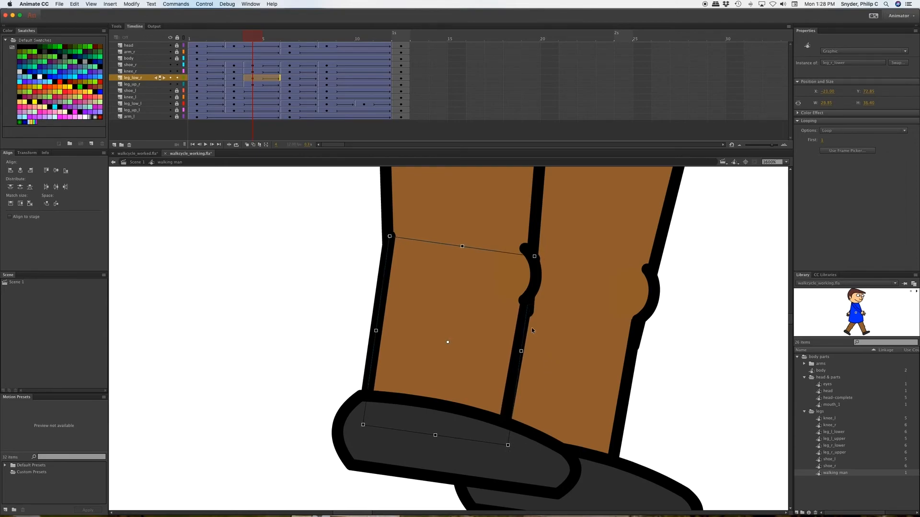
Step: Rotate the upper right leg slightly at frame 4 to align its back outline with the lower leg
left_click(516, 221)
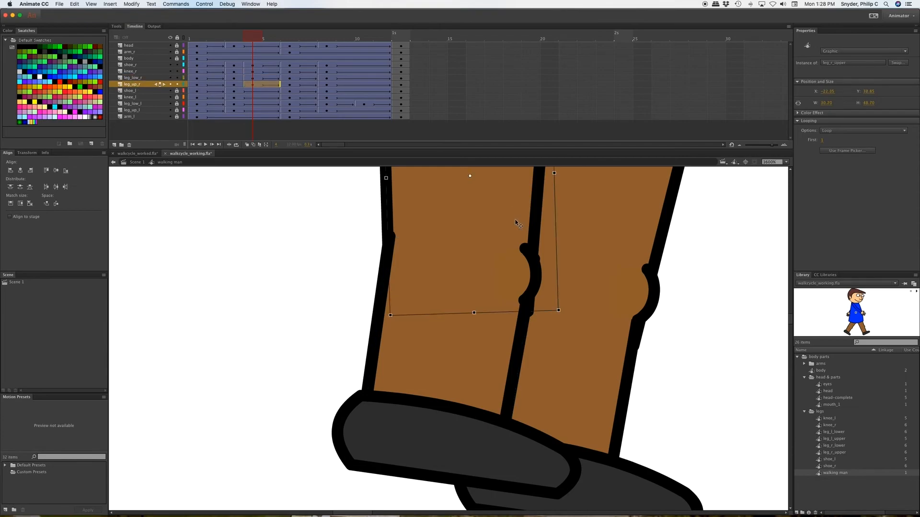
left_click_drag(561, 317, 555, 316)
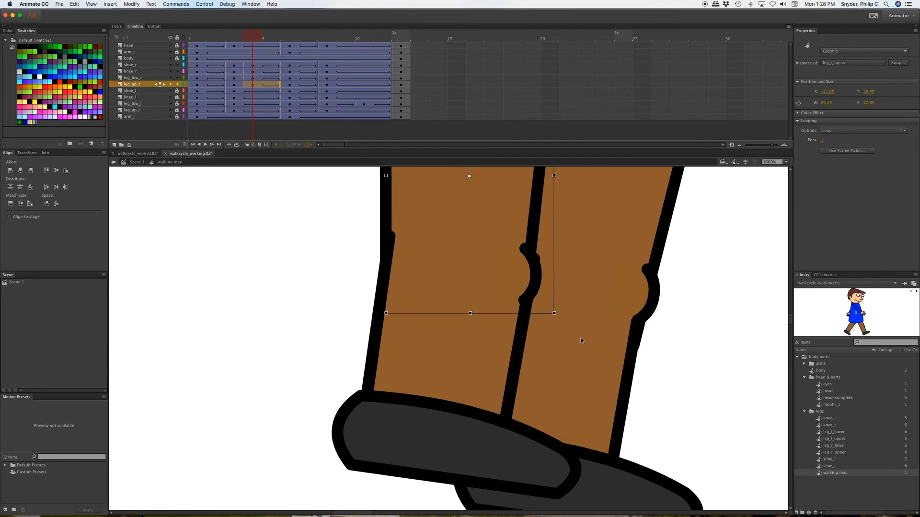
key("super+minus")
key("super+minus")
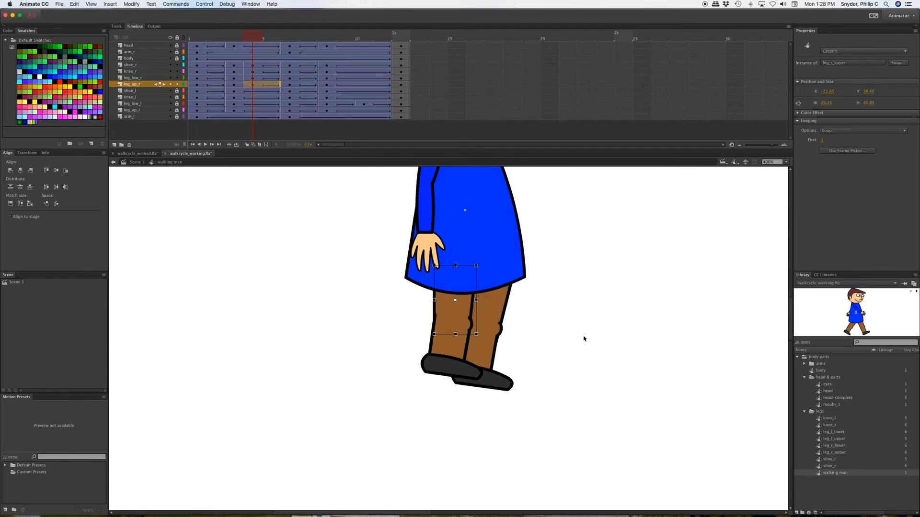
left_click(579, 343)
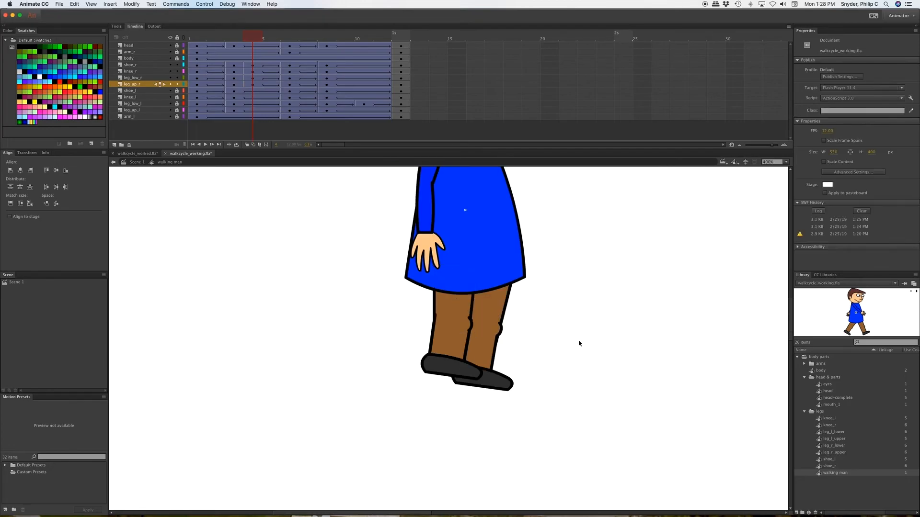
Step: Nudge the right knee slightly forward at frame 4
left_click(476, 330)
key("Right")
key("Right")
key("Right")
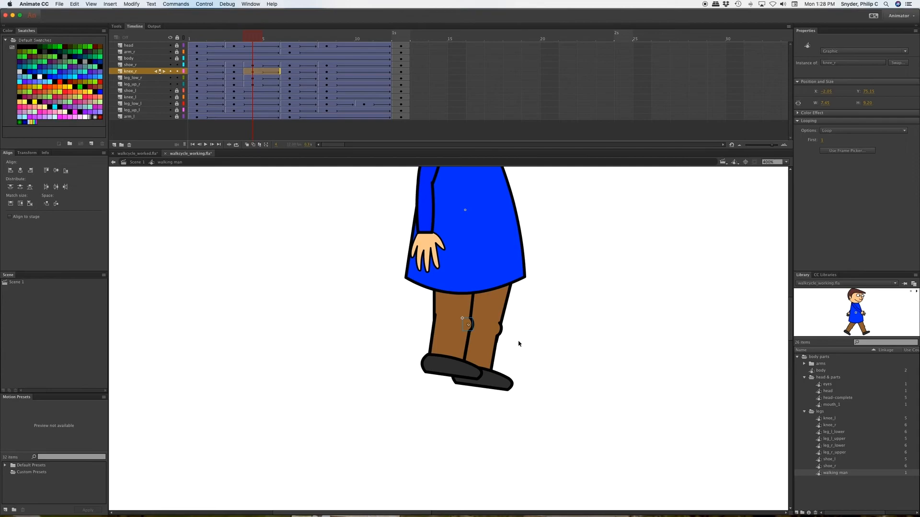
left_click(378, 320)
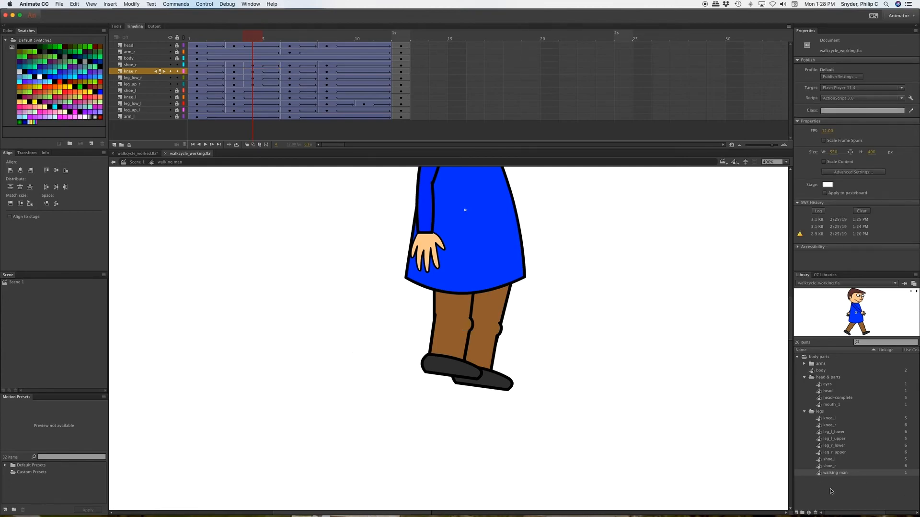
Step: Return to Scene 1, fit the stage in view, and test the movie with the adjusted legs
left_click(135, 162)
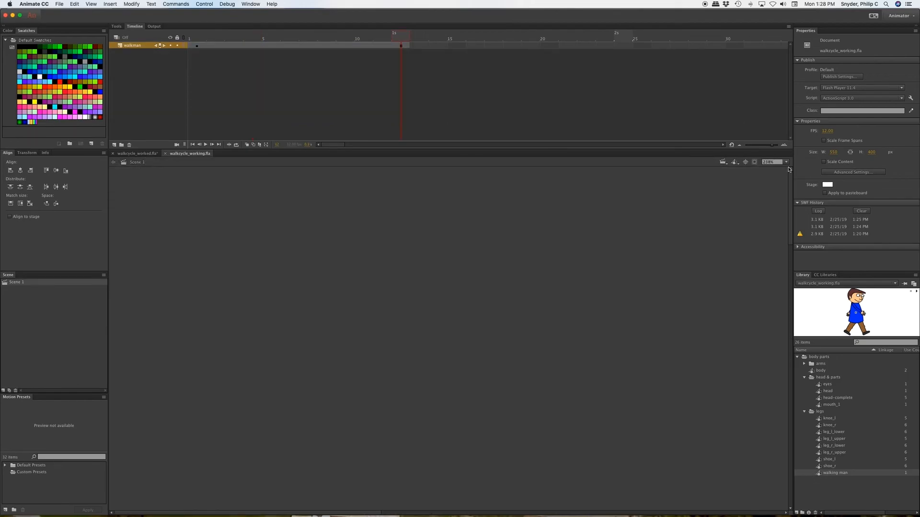
left_click(786, 163)
left_click(785, 169)
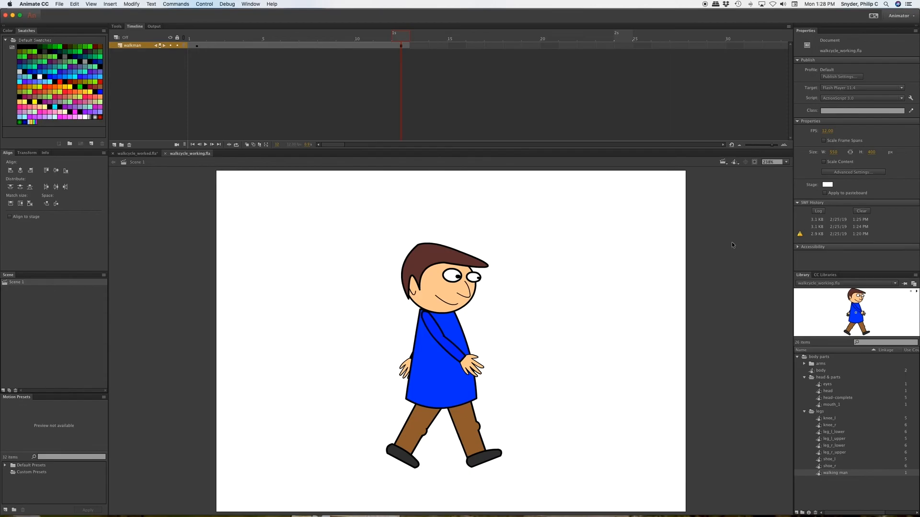
key("super+Return")
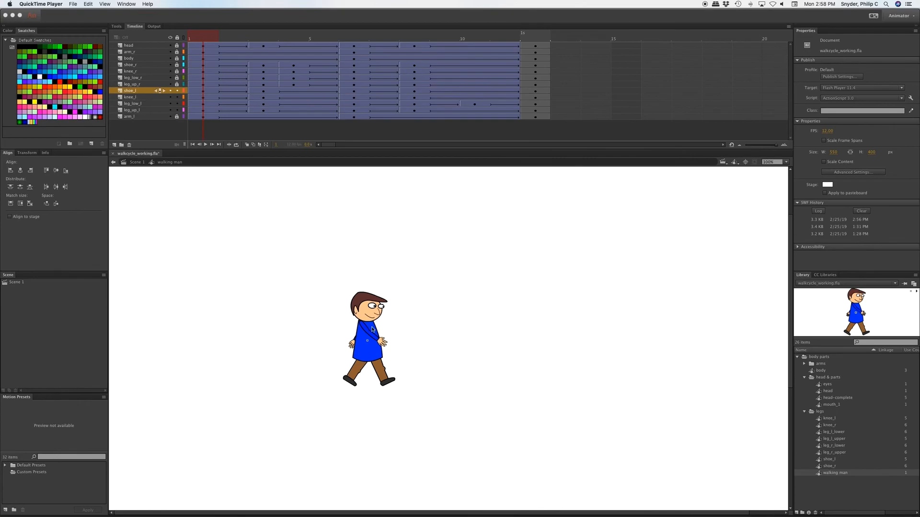
Step: Compare the poses at frames 3 and 8, then unlock all layers and add keyframes on arm_r and body at frame 3
left_click(262, 39)
left_click(262, 39)
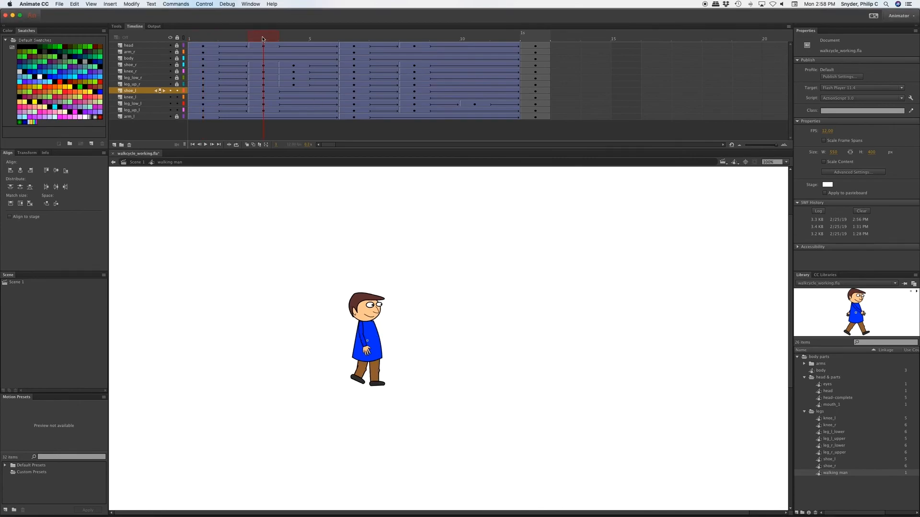
left_click(415, 39)
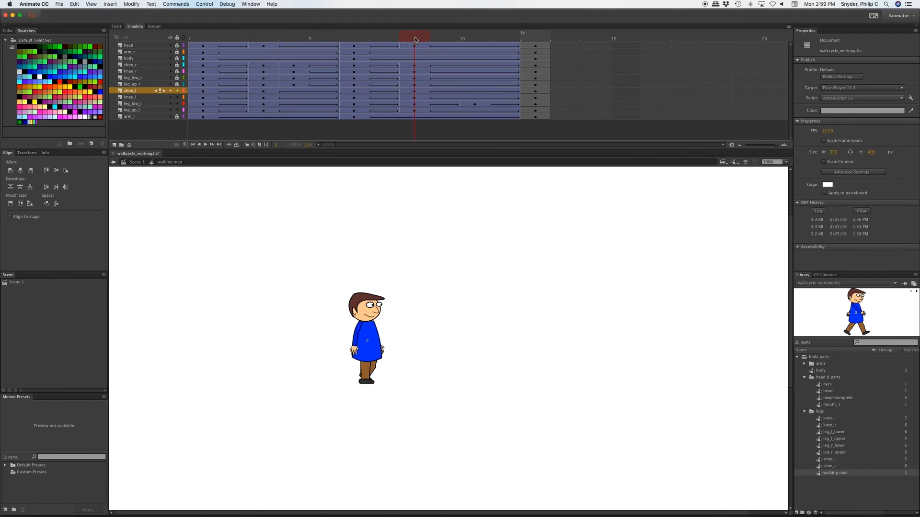
left_click(264, 38)
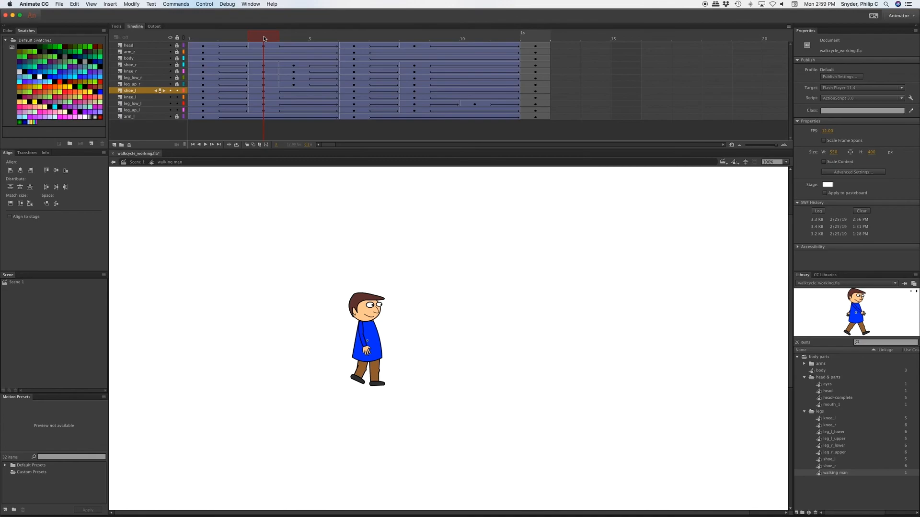
left_click(178, 38)
left_click(177, 38)
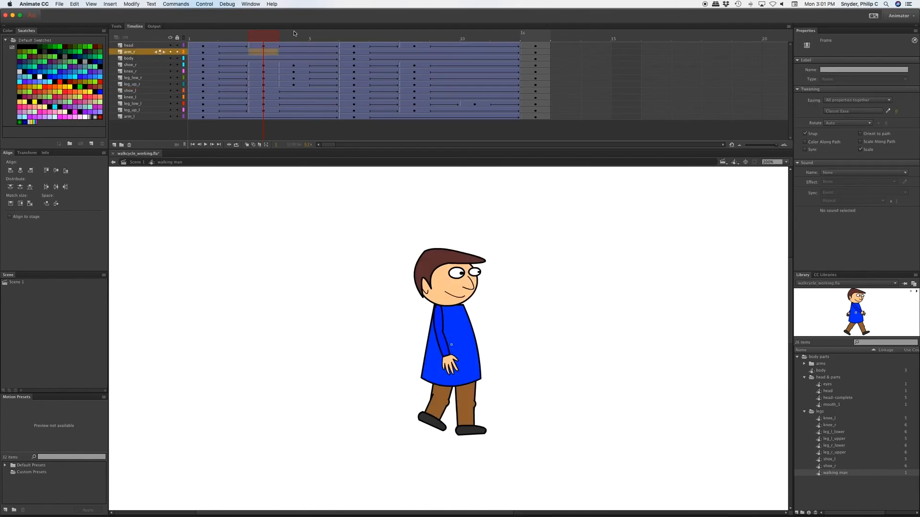
left_click(288, 40)
left_click(264, 53)
left_click(264, 53)
left_click(267, 59)
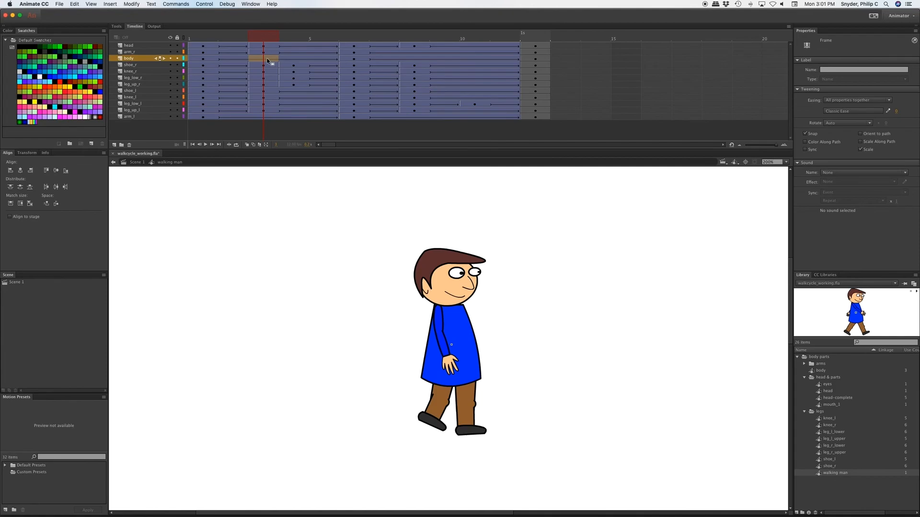
left_click(268, 60)
Step: Nudge the head, right arm and body together slightly upwards at frame 3 and scrub from frame 1 to check the rise
left_click(267, 46)
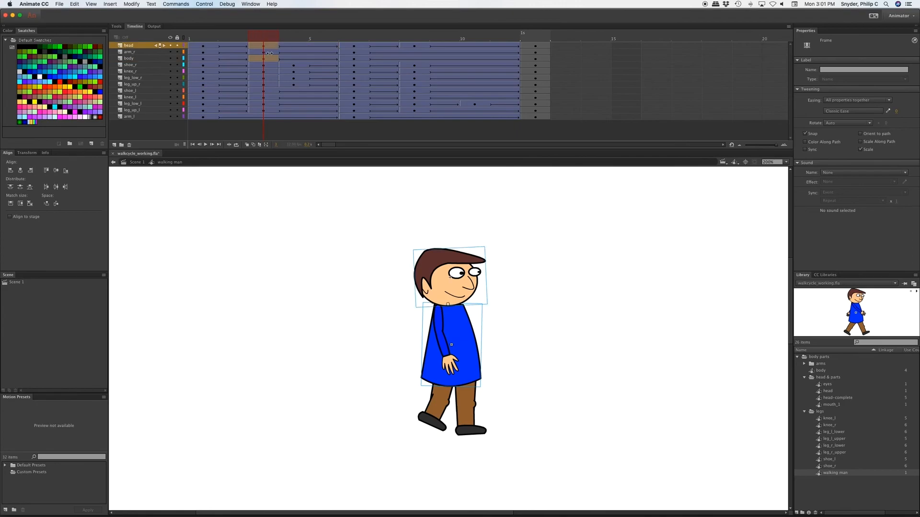
left_click(270, 52)
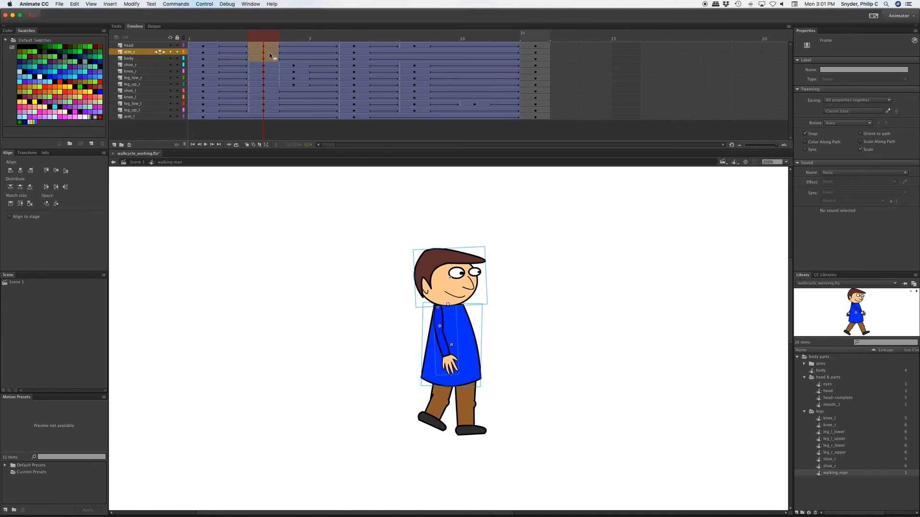
key("Up")
key("Up")
key("Up")
key("Up")
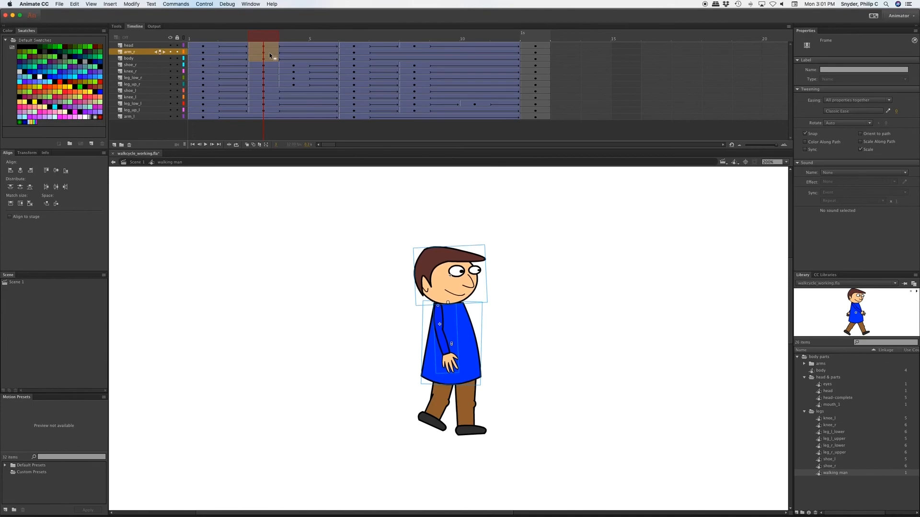
key("Up")
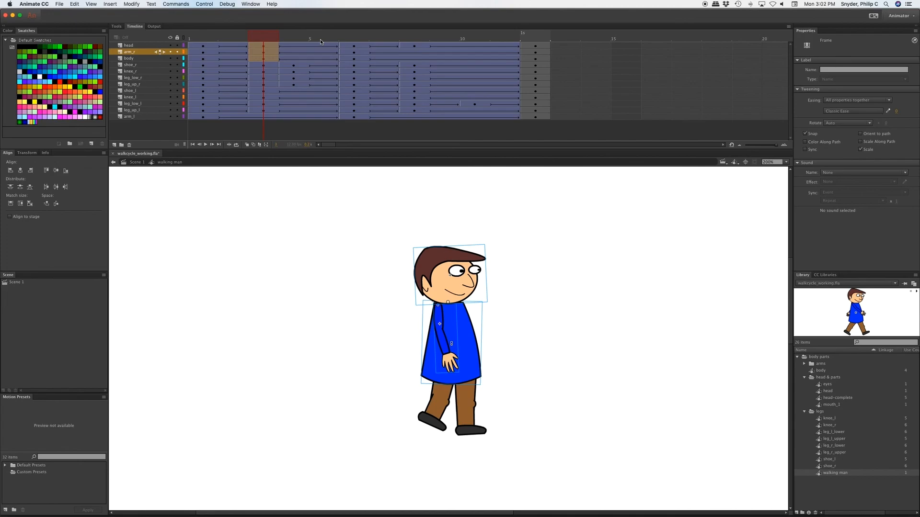
left_click(187, 39)
left_click_drag(187, 40, 268, 42)
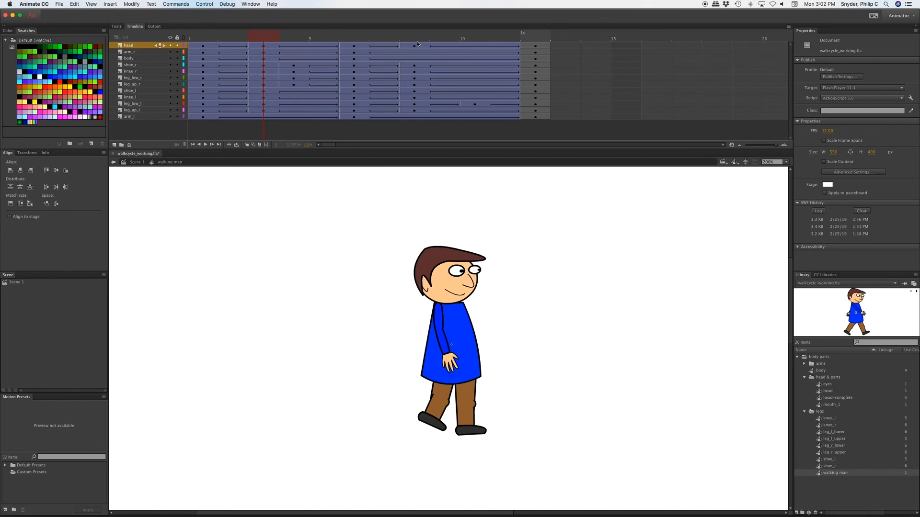
Step: Copy the frame 3 keyframes of the head, arm_r and body layers
left_click(264, 45)
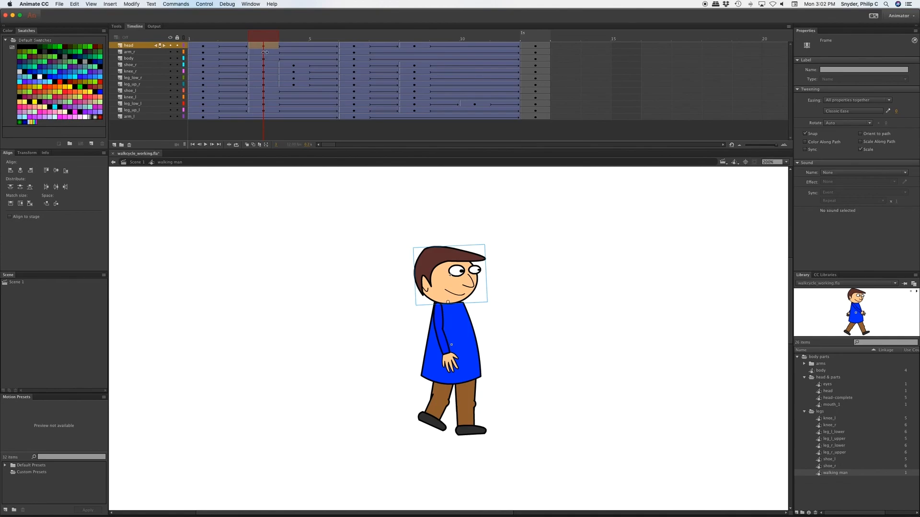
left_click(265, 52, "shift")
left_click(263, 59, "shift")
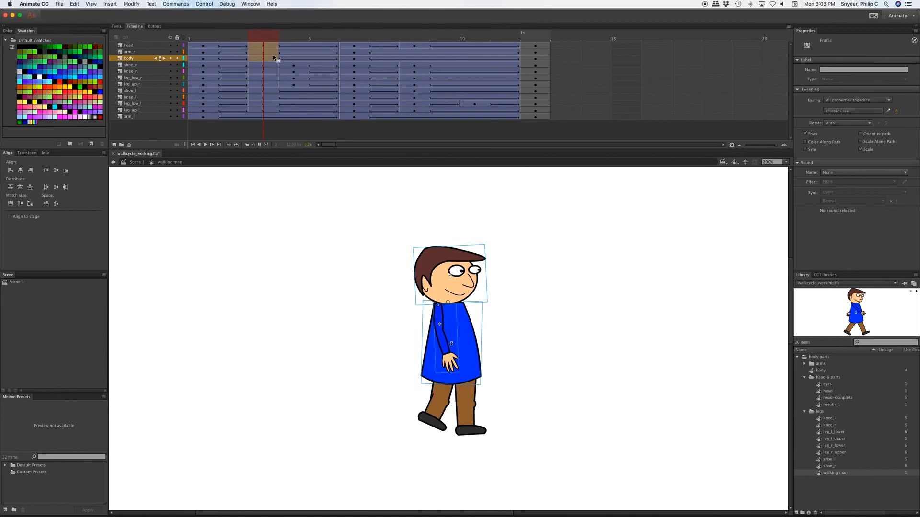
right_click(270, 51)
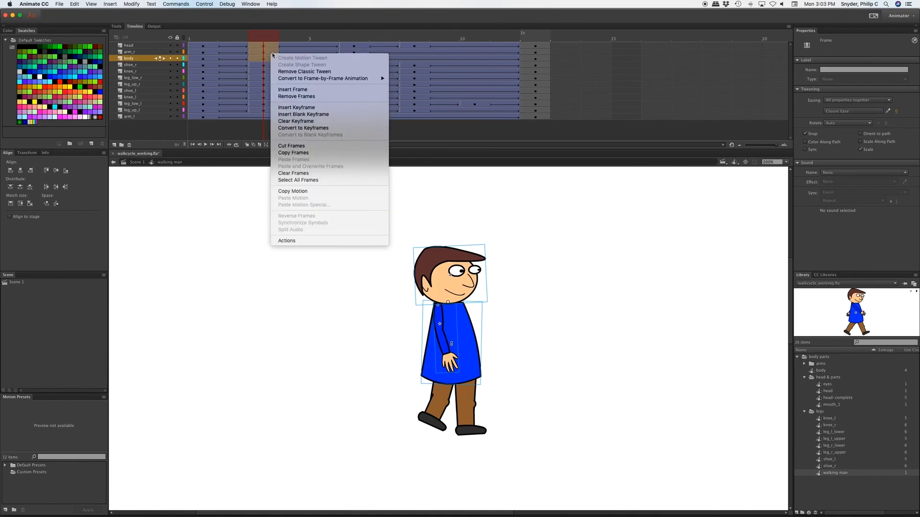
left_click(301, 153)
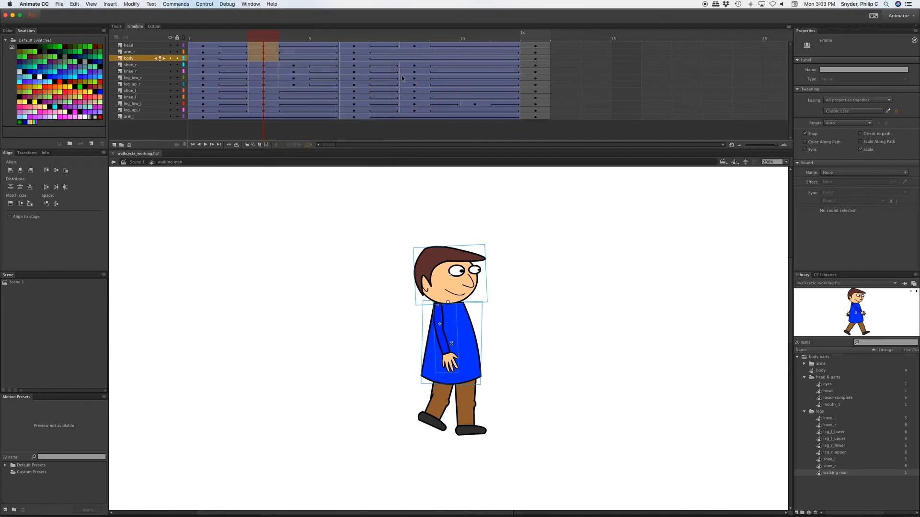
Step: Paste and overwrite the copied frames onto the head, arm_r and body layers at frame 8, and test the movie
left_click(415, 46)
left_click_drag(415, 47, 417, 65)
right_click(421, 58)
left_click(456, 141)
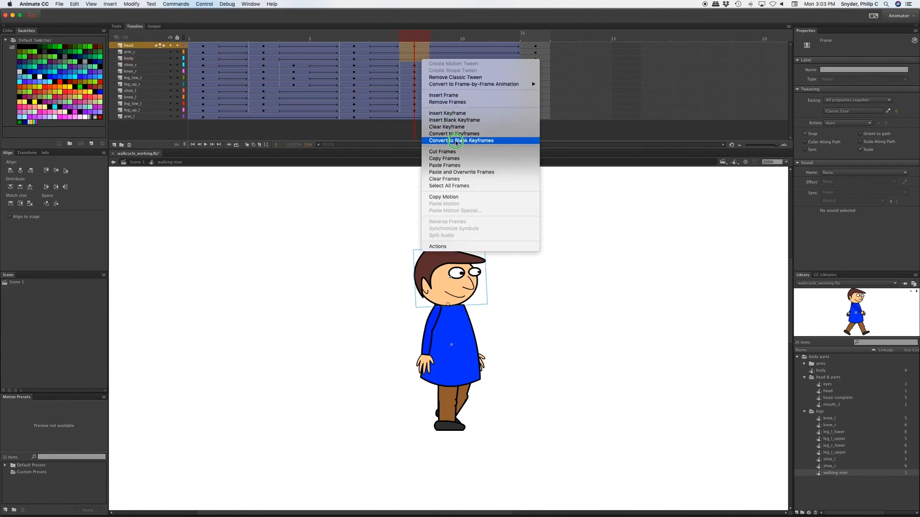
left_click(462, 170)
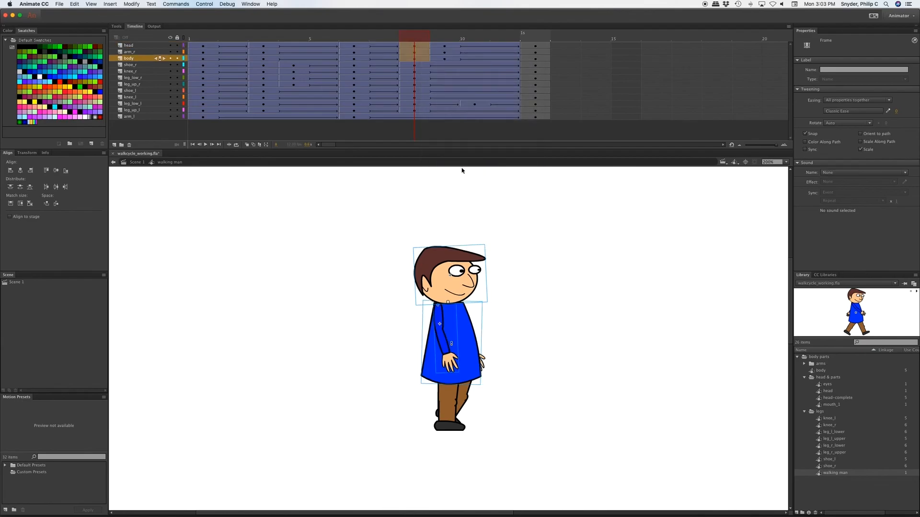
left_click_drag(409, 39, 199, 37)
key("super+Return")
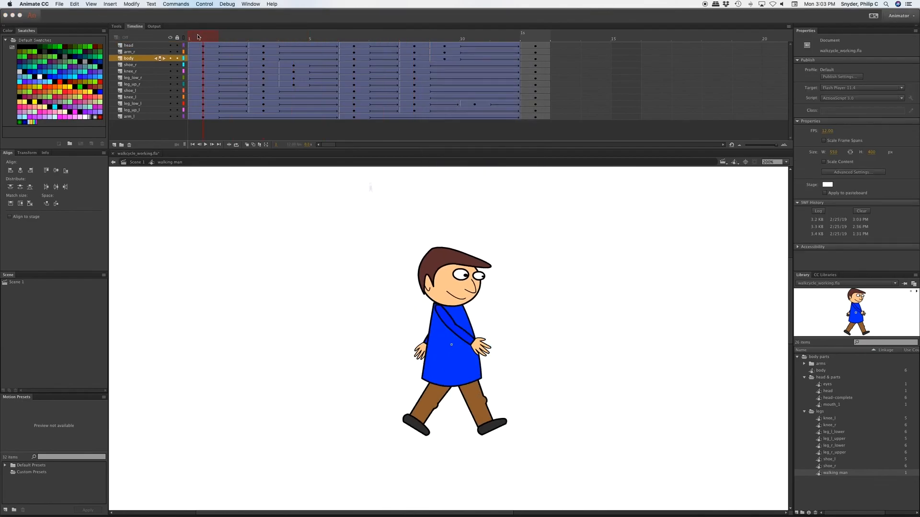